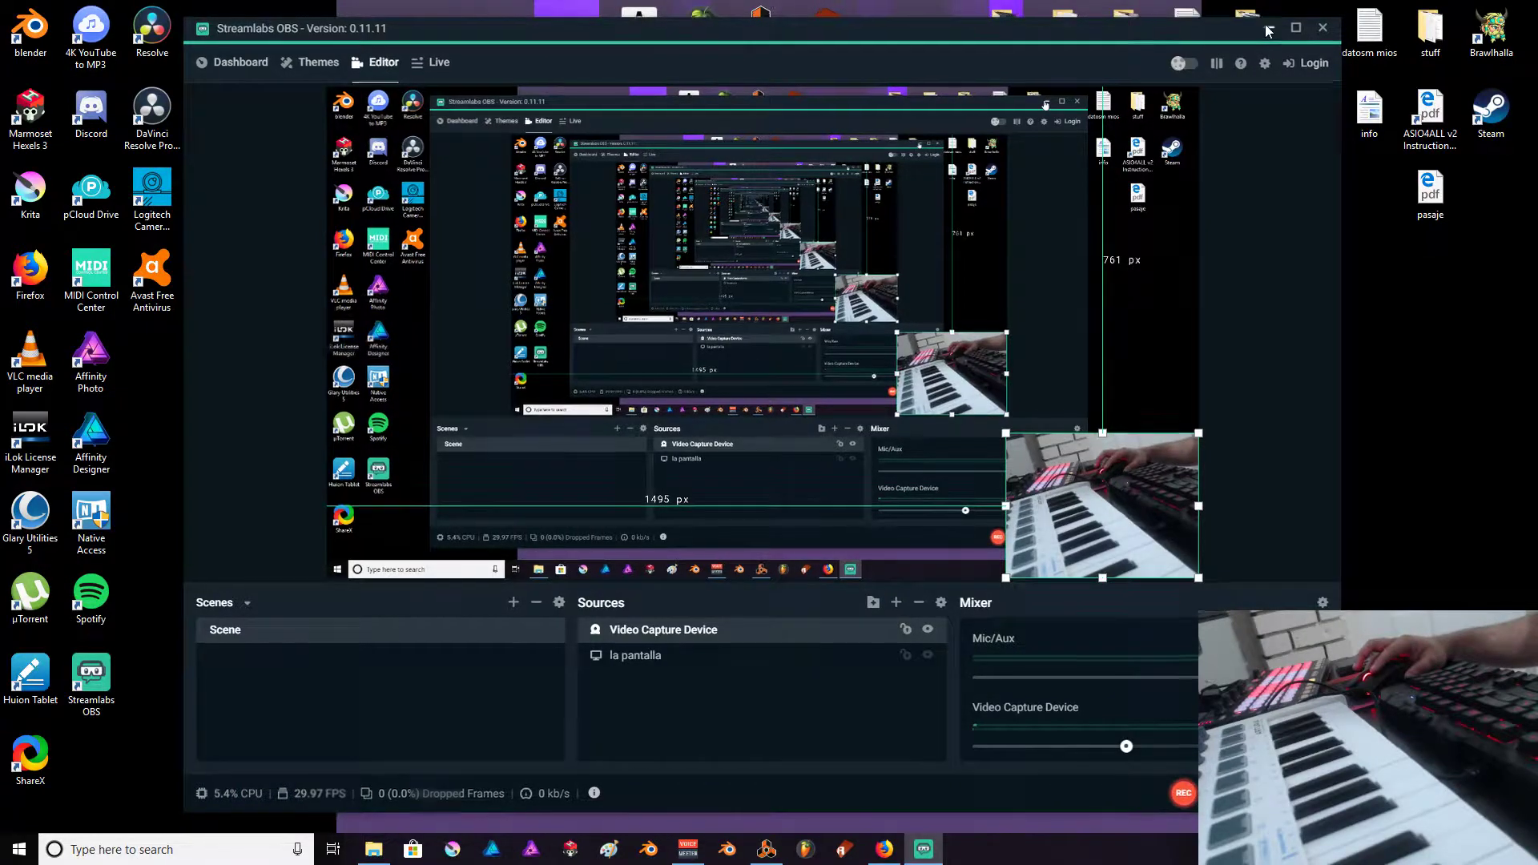
- Minimize OBS, switch to Reason, and scroll the rack until Europa is fully visible
{"action": "left_click", "coordinate": [1269, 31]}
{"action": "left_click", "coordinate": [766, 849]}
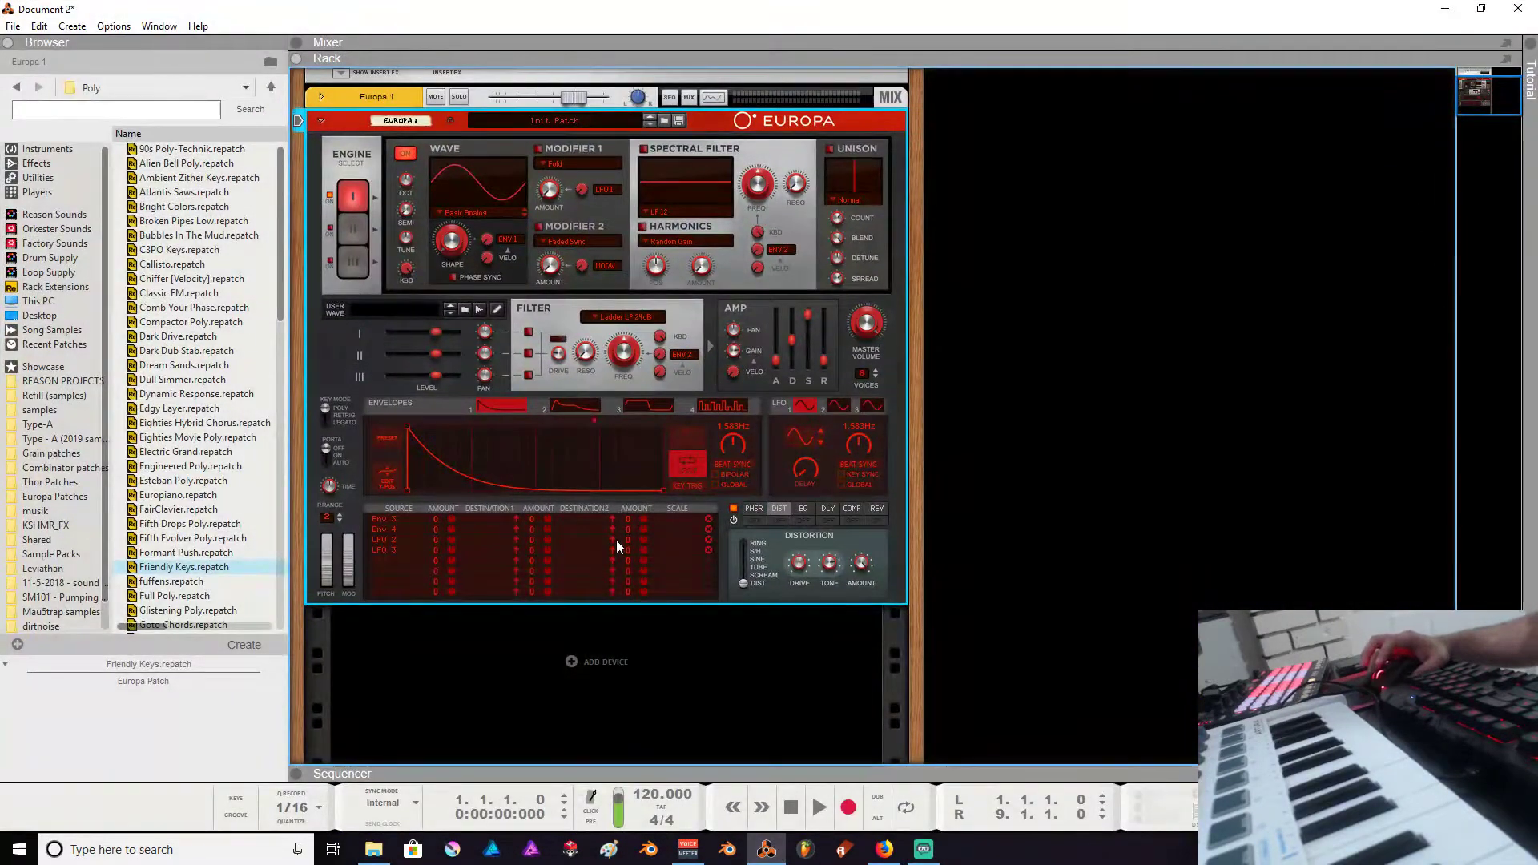
{"action": "scroll", "coordinate": [569, 521], "scroll_direction": "up", "scroll_amount": 3}
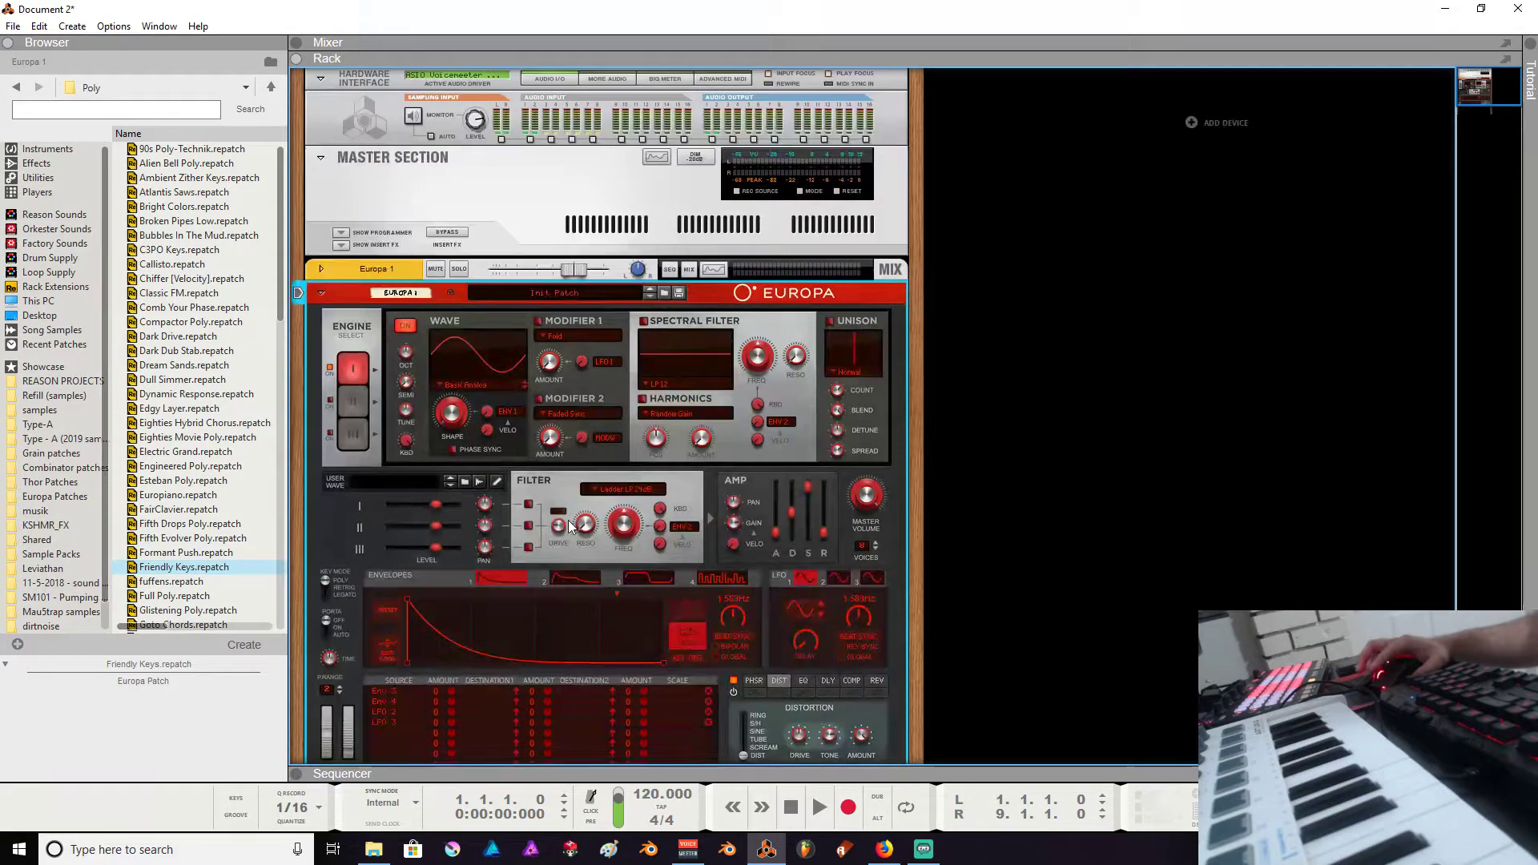
{"action": "scroll", "coordinate": [569, 524], "scroll_direction": "down", "scroll_amount": 3}
{"action": "scroll", "coordinate": [569, 524], "scroll_direction": "up", "scroll_amount": 1}
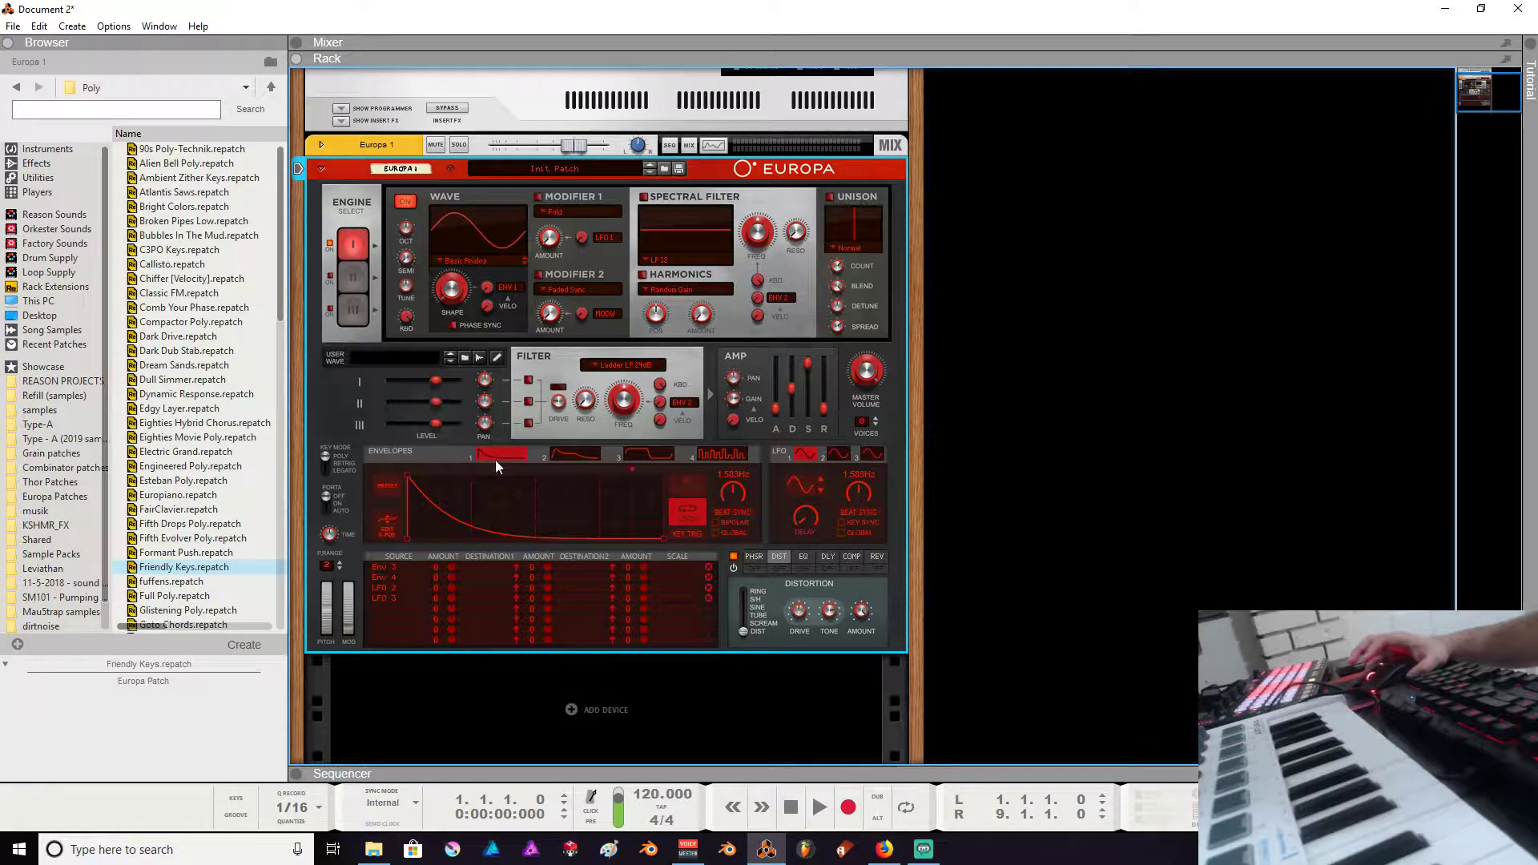
- Add a breakpoint to envelope 2's decay curve, then bring up LFO 3's settings
{"action": "left_click", "coordinate": [646, 456]}
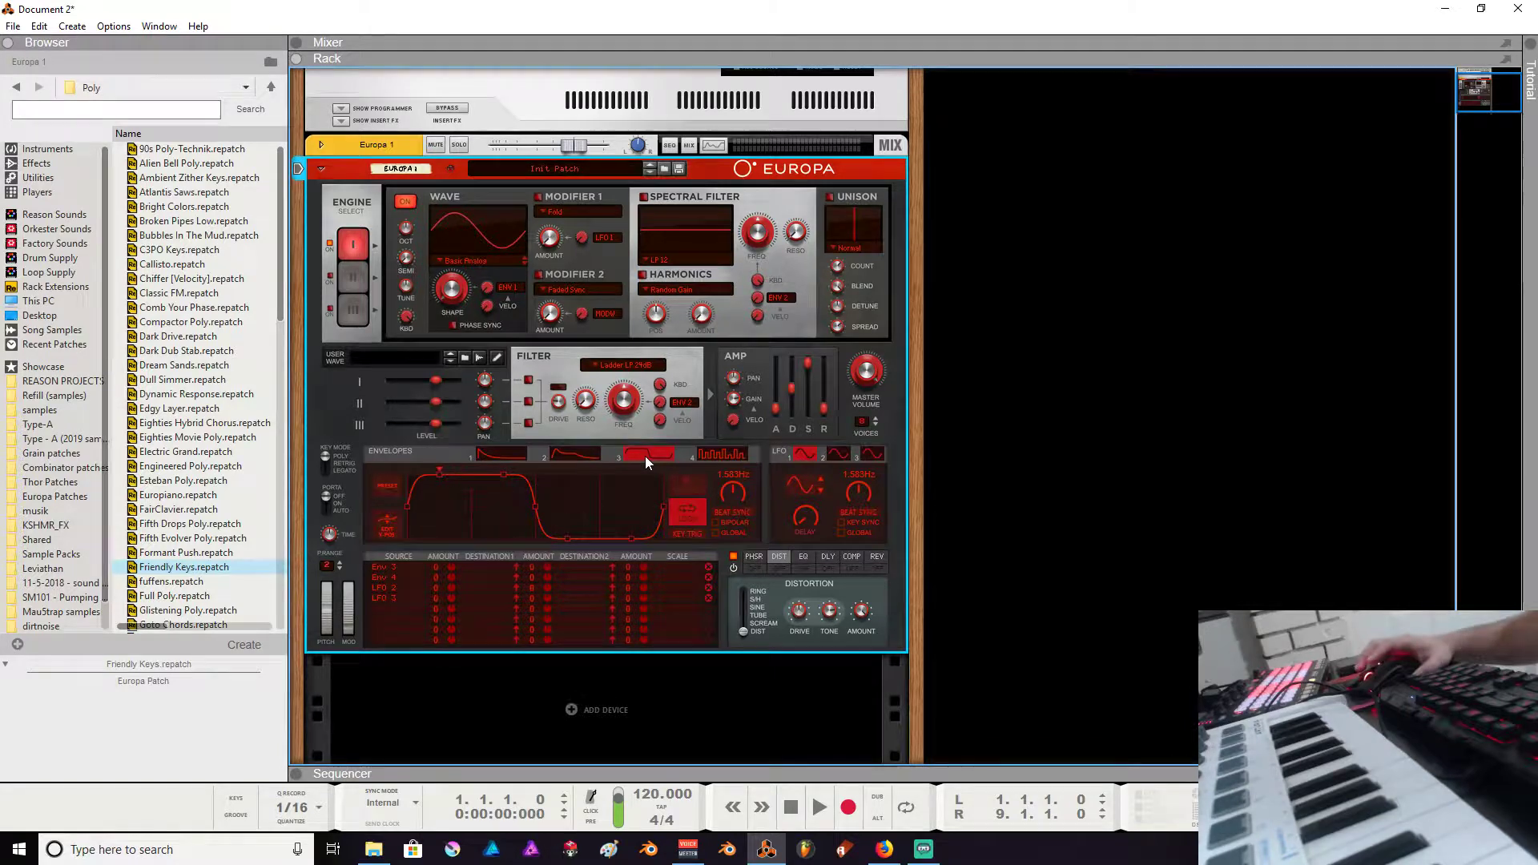
{"action": "left_click", "coordinate": [522, 455]}
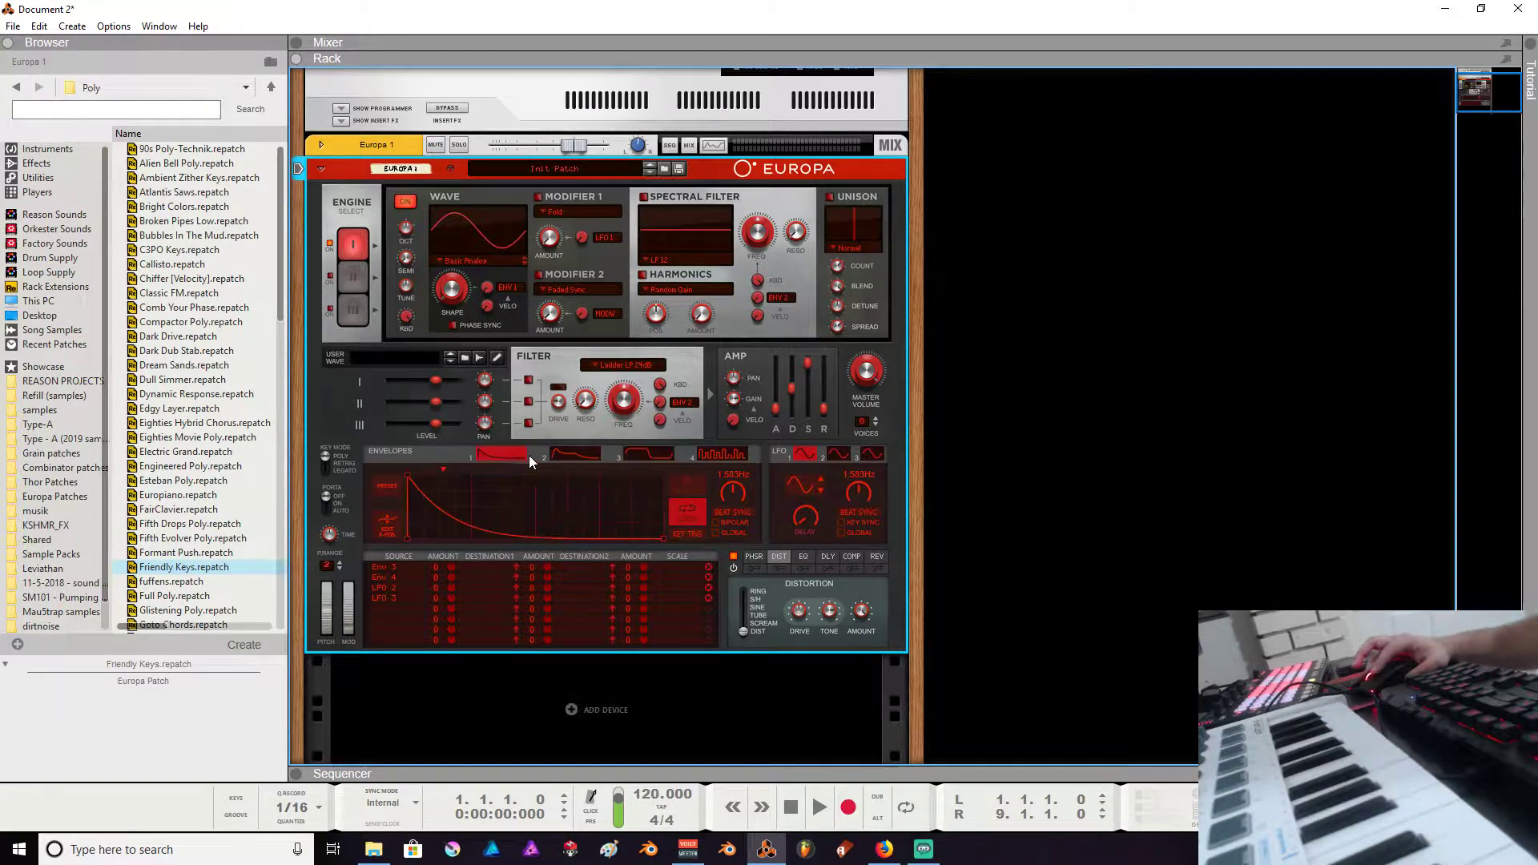
{"action": "left_click", "coordinate": [575, 454]}
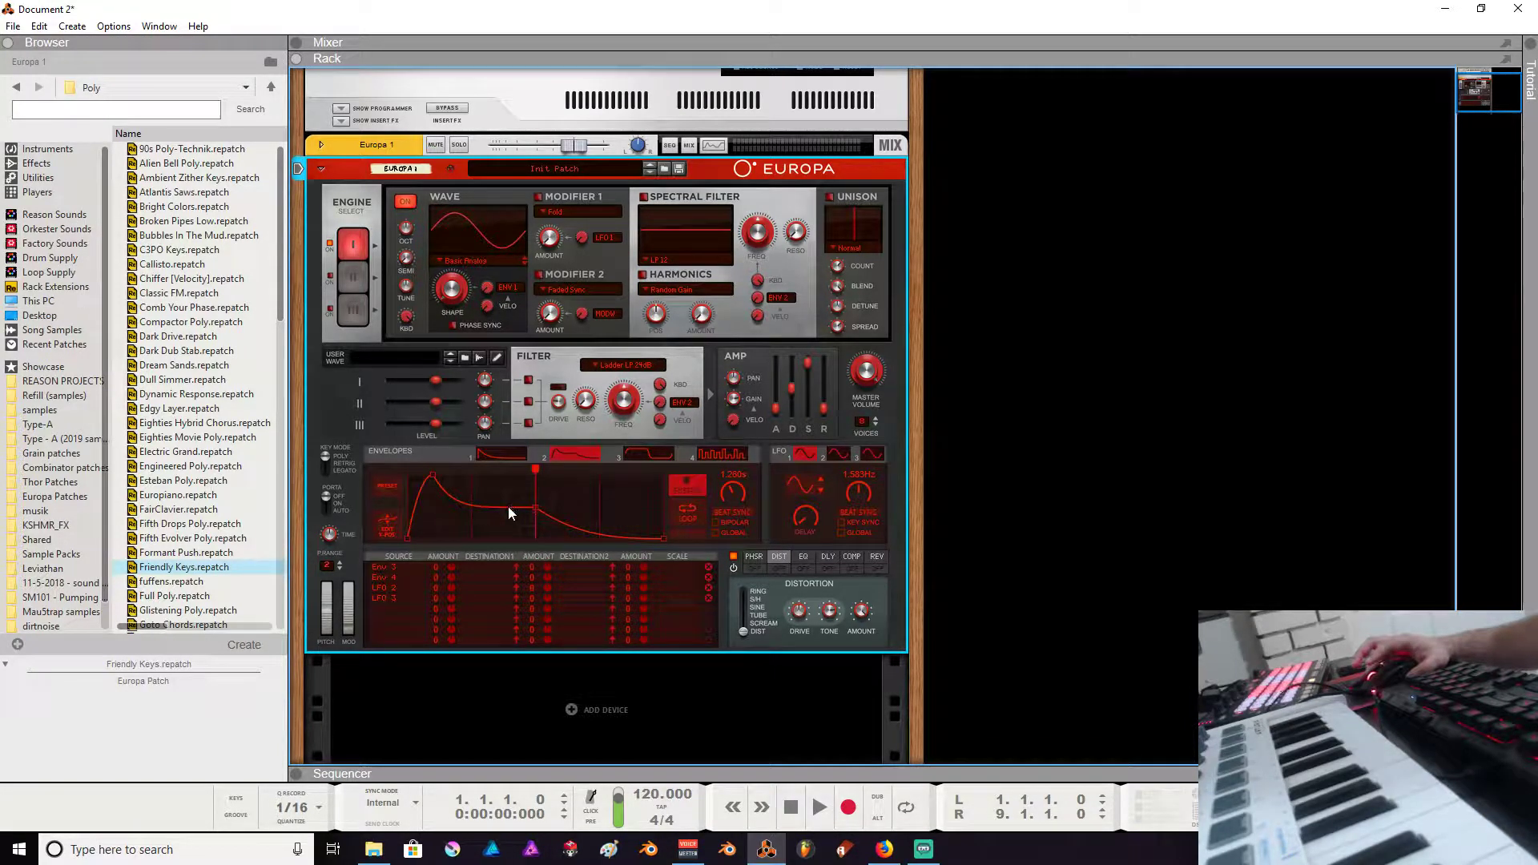
{"action": "left_click", "coordinate": [480, 529]}
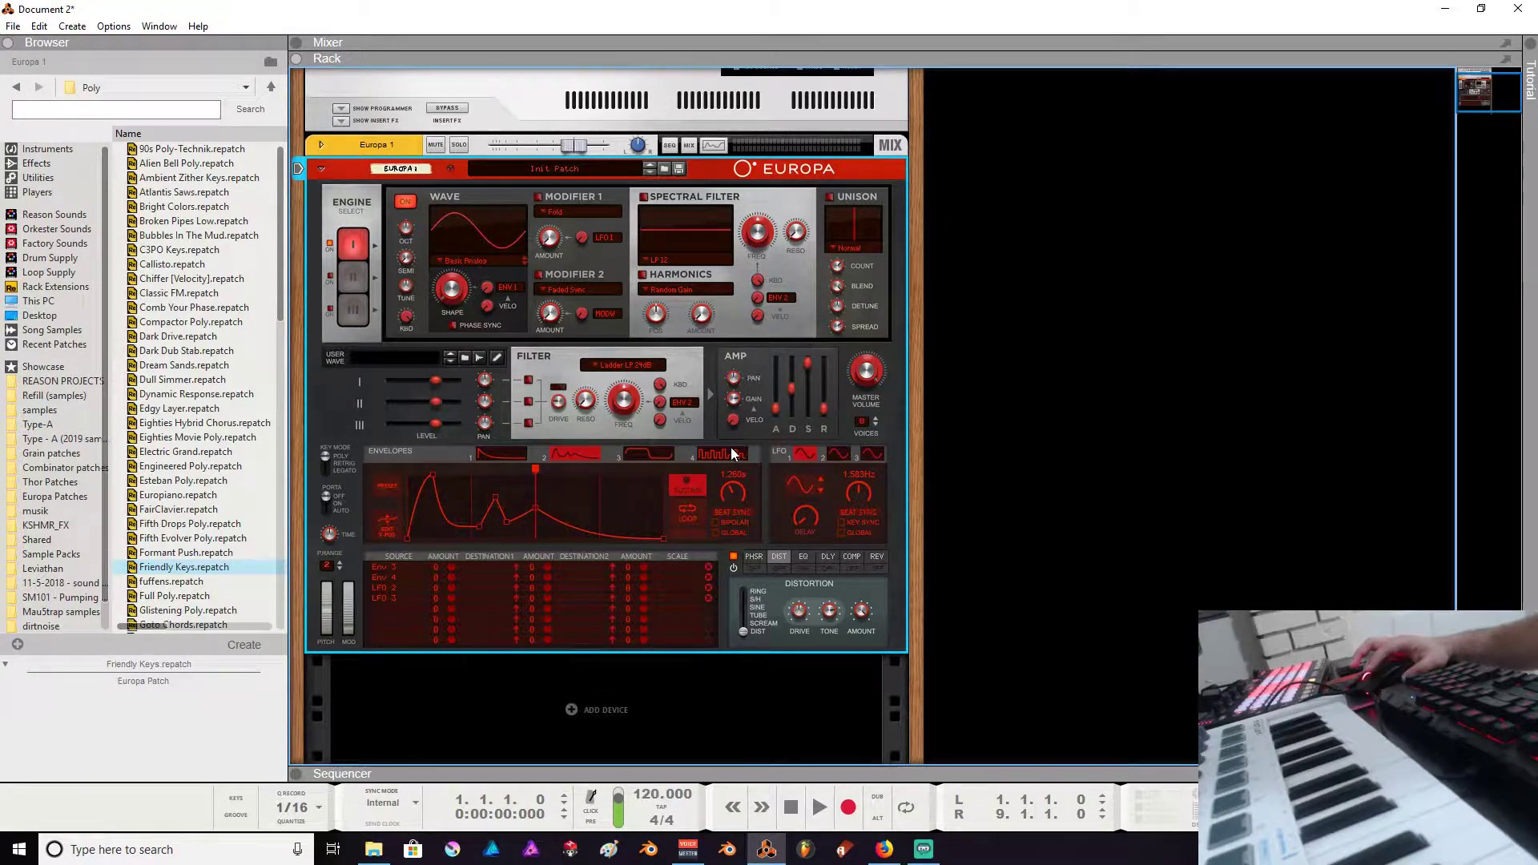
{"action": "left_click", "coordinate": [880, 456]}
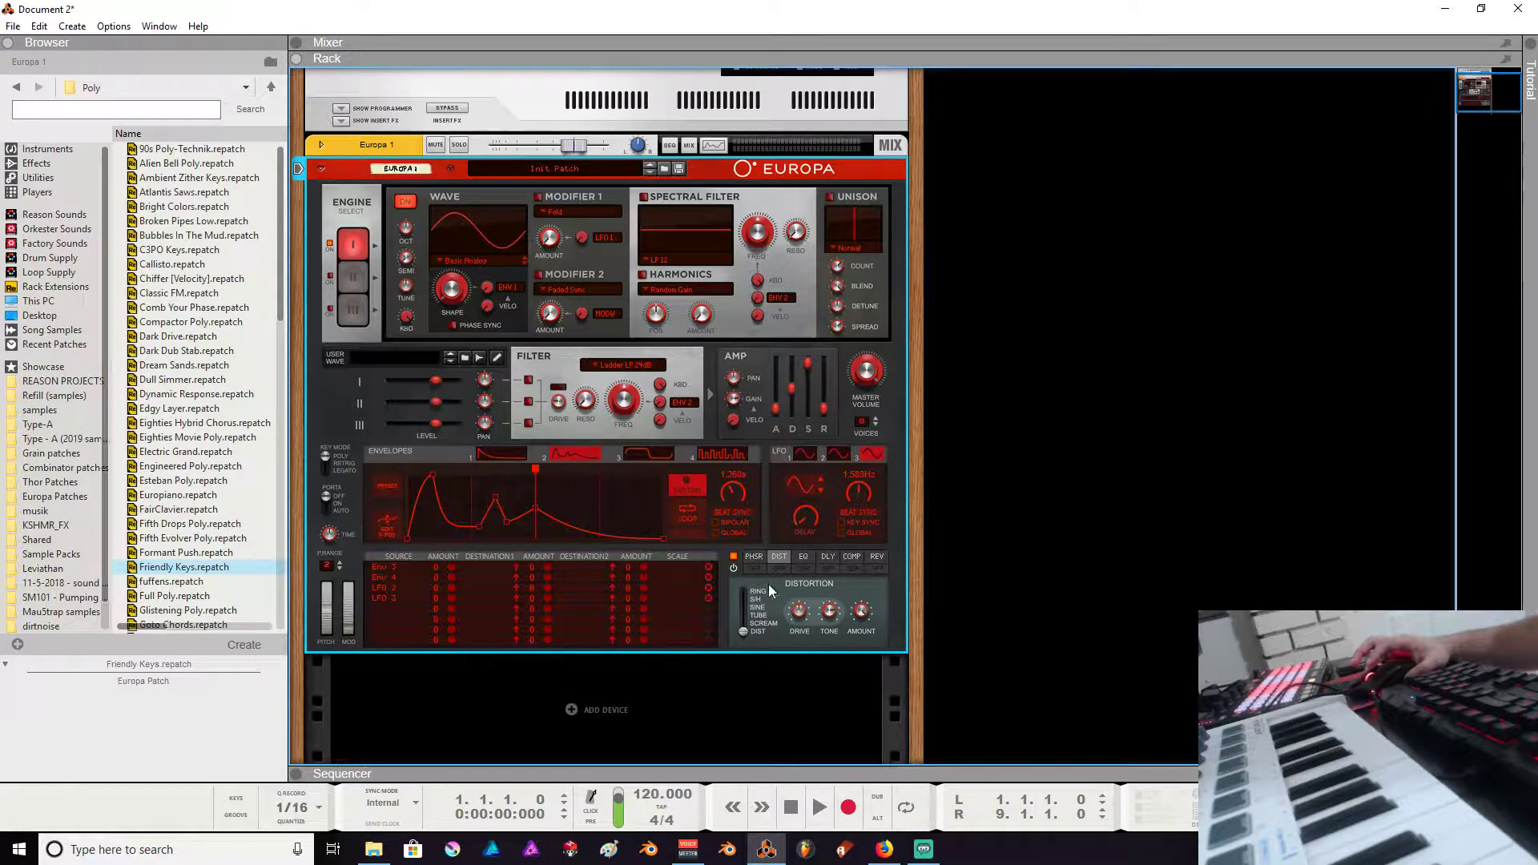
- Review the phaser, EQ, compressor, reverb and delay effects, then move distortion first and reverb before delay
{"action": "left_click", "coordinate": [754, 557]}
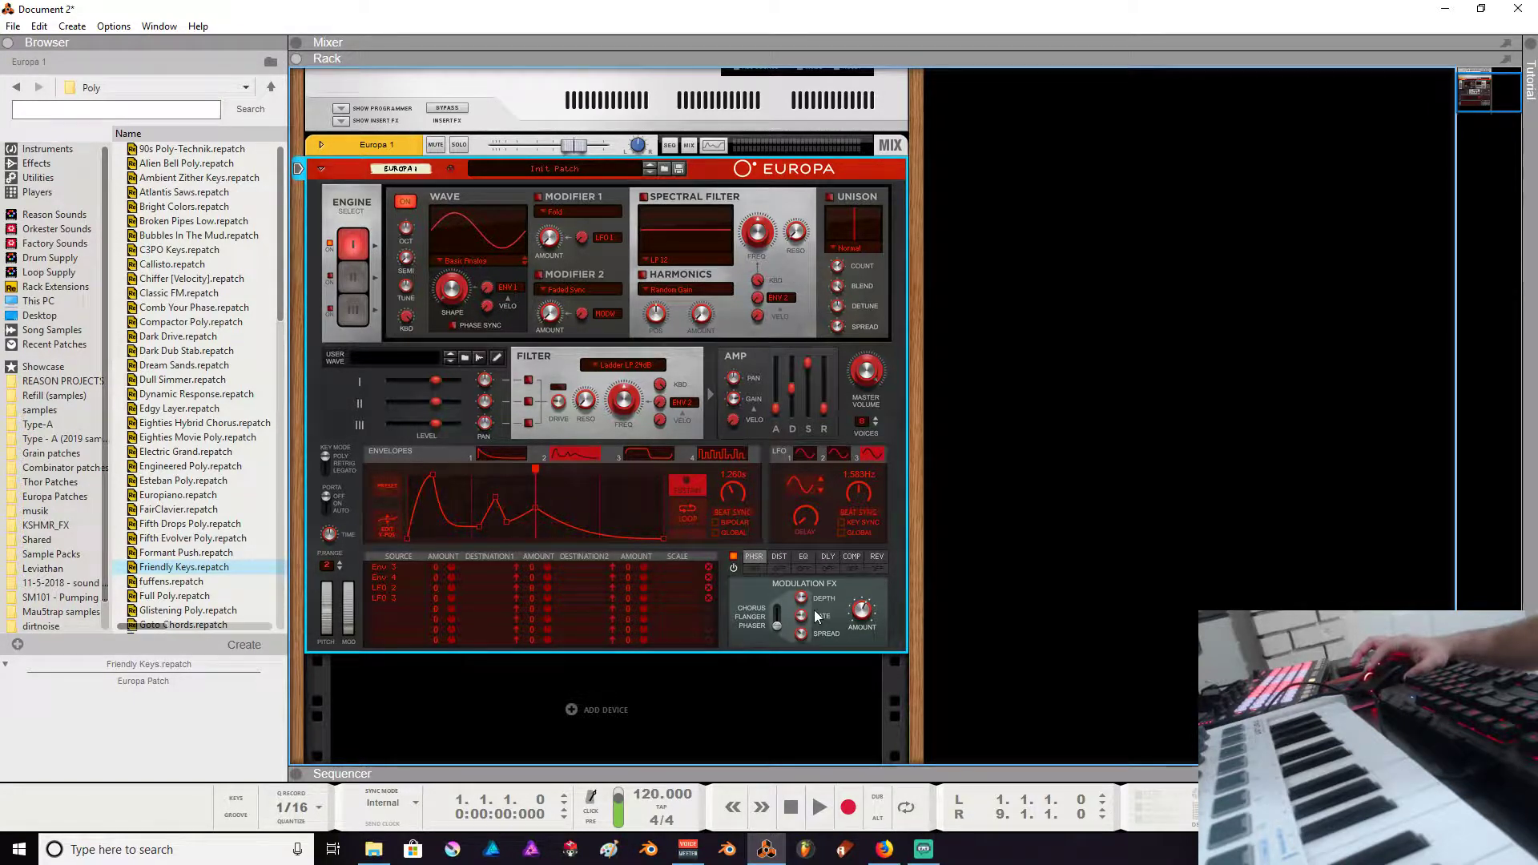
{"action": "left_click", "coordinate": [802, 555]}
{"action": "left_click", "coordinate": [830, 556]}
{"action": "left_click", "coordinate": [852, 557]}
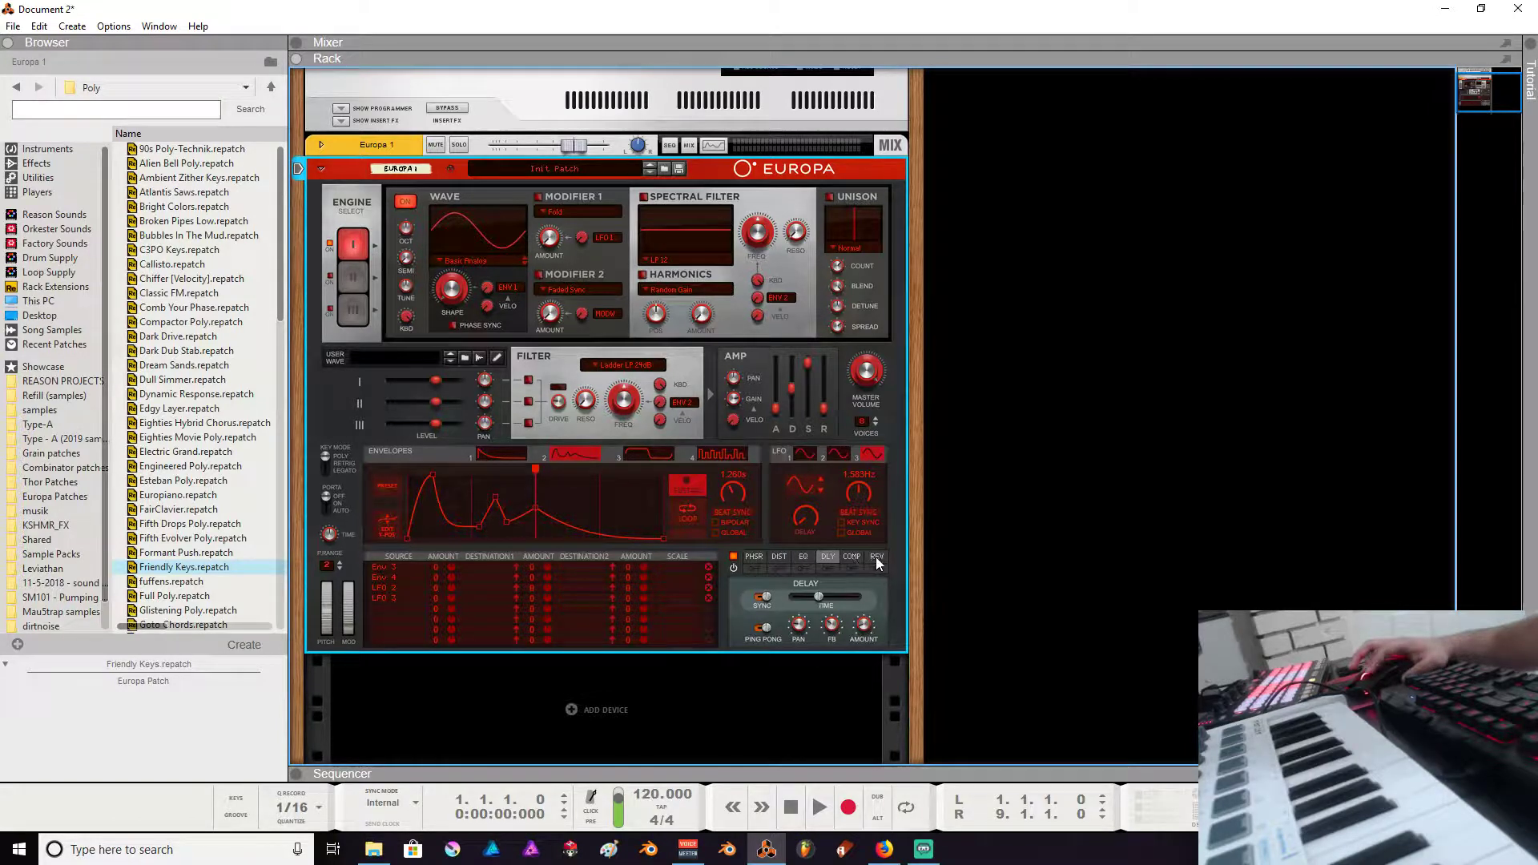
{"action": "left_click", "coordinate": [873, 555]}
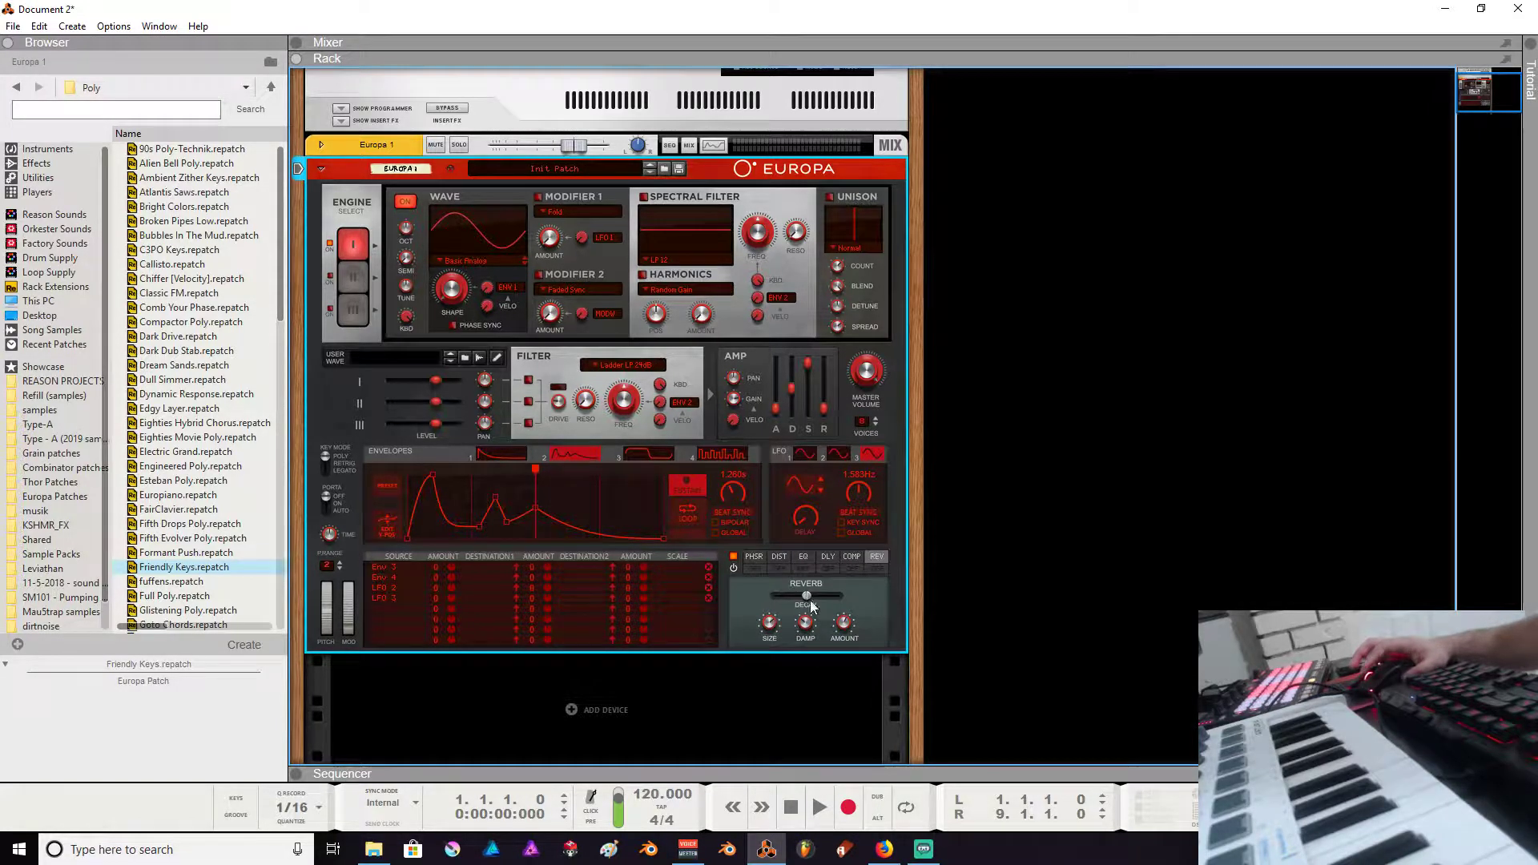
{"action": "left_click", "coordinate": [828, 556]}
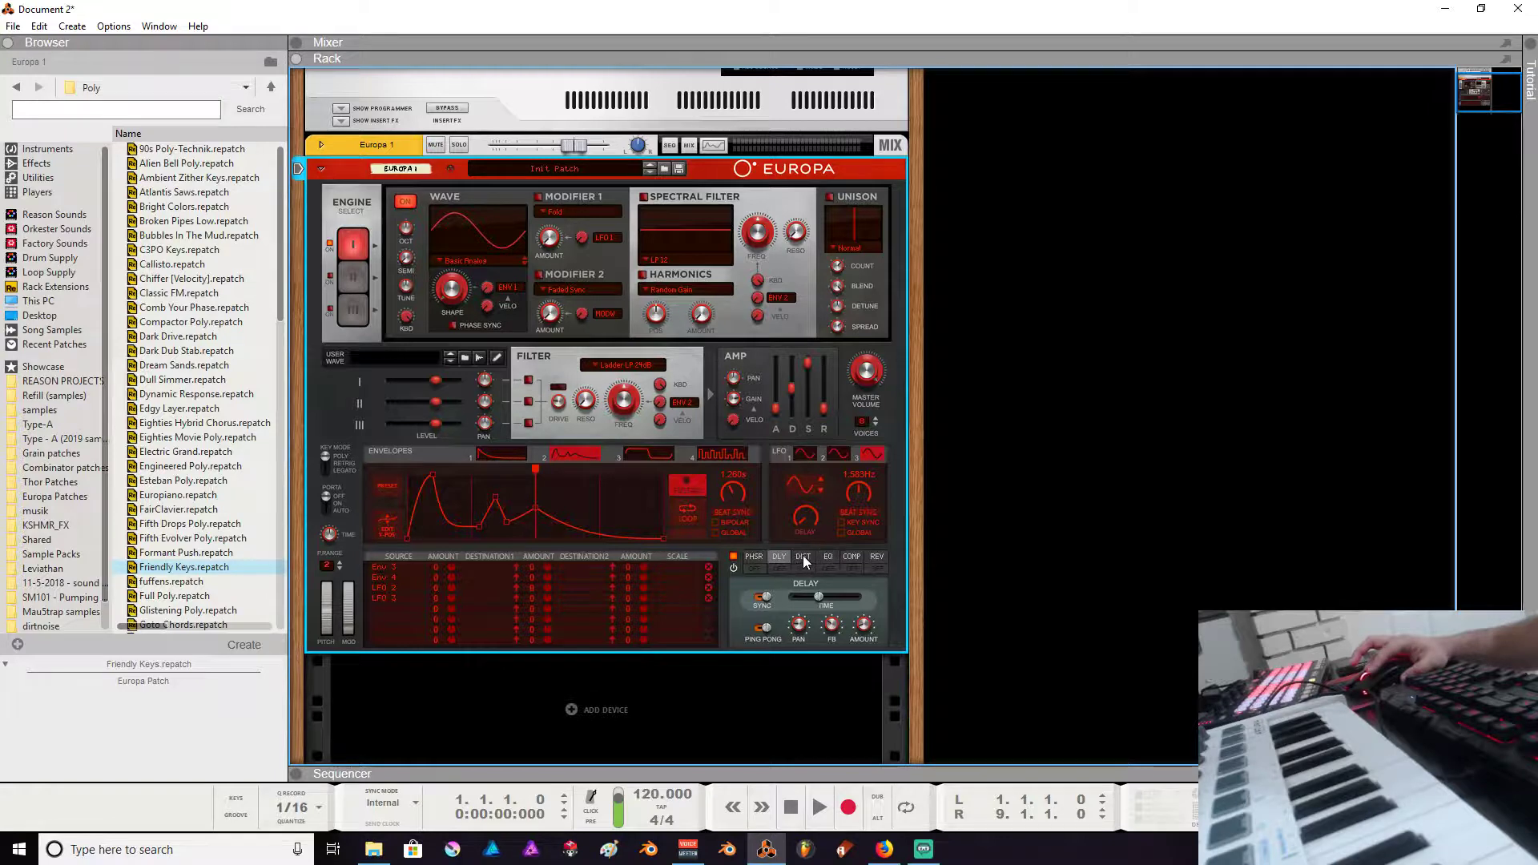
{"action": "left_click_drag", "start_coordinate": [804, 559], "coordinate": [768, 551]}
{"action": "left_click_drag", "start_coordinate": [877, 556], "coordinate": [796, 598]}
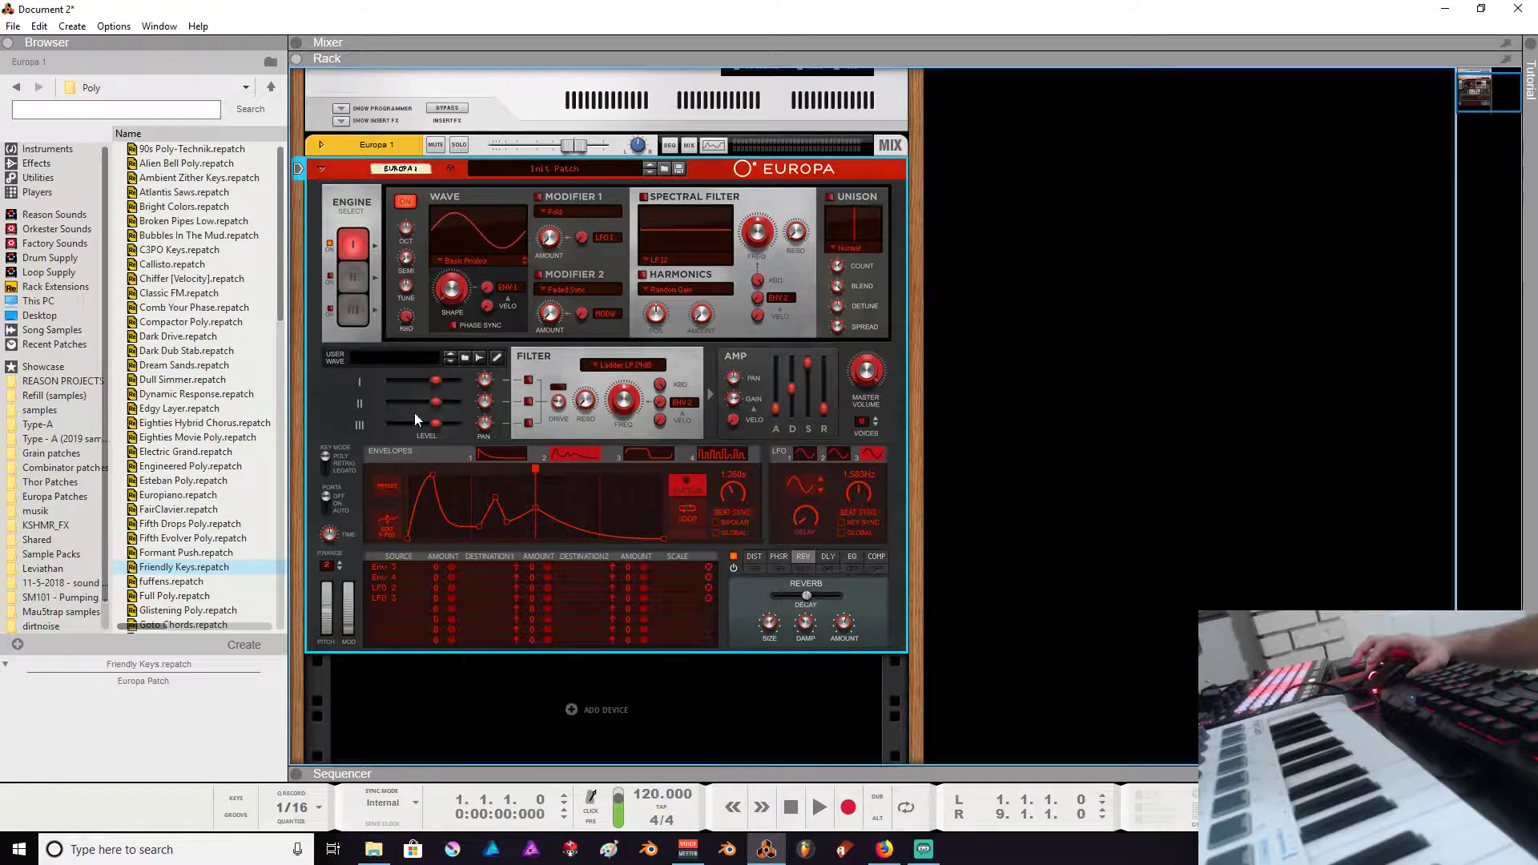
- Lower engine 1's level and route engines 1, 2 and 3 through the filter
{"action": "mouse_move", "coordinate": [483, 428]}
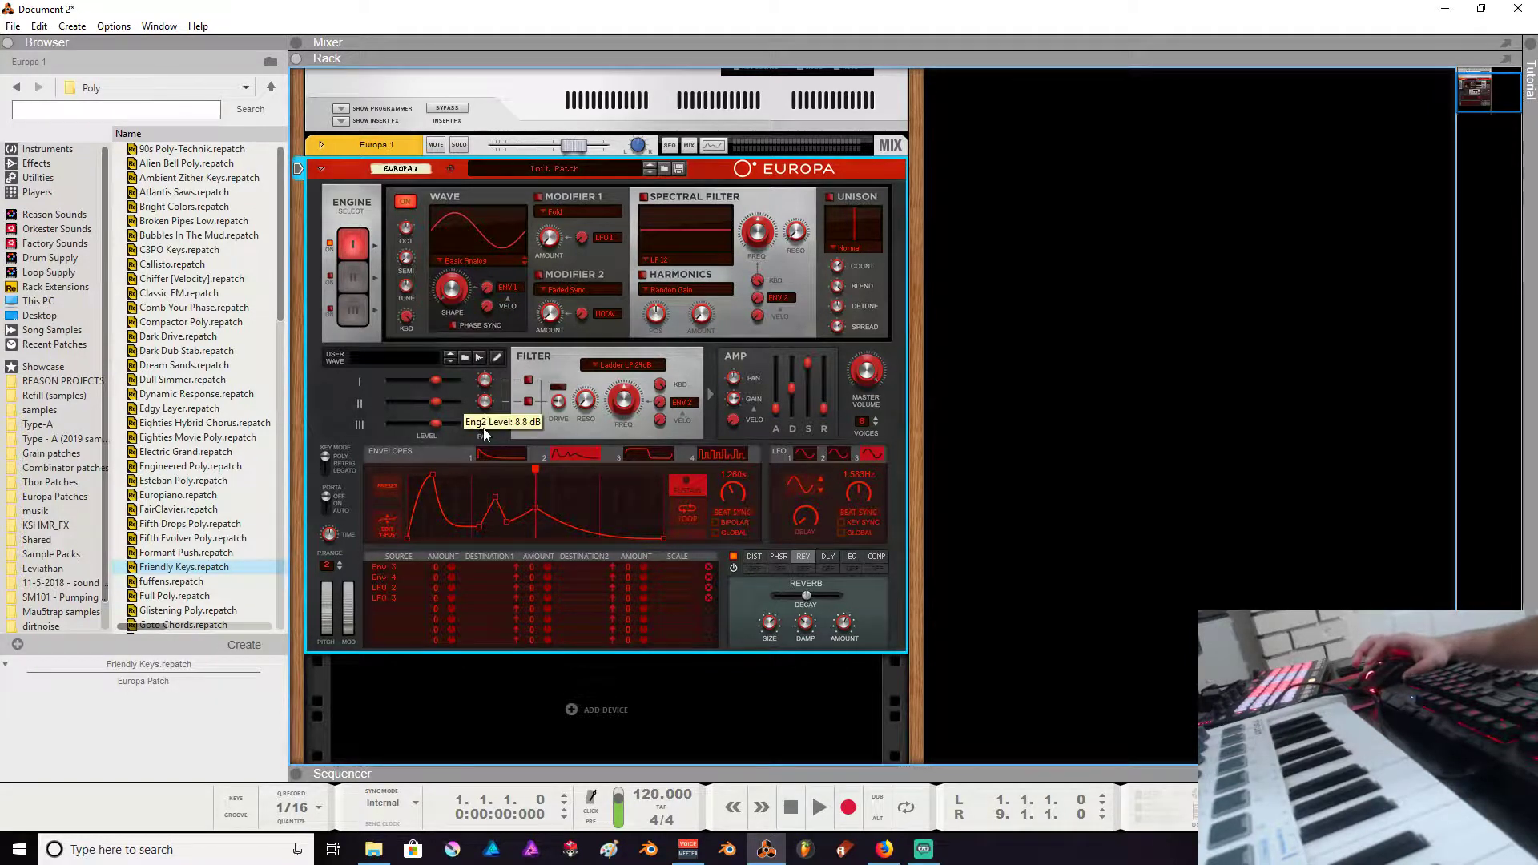
{"action": "mouse_move", "coordinate": [436, 382]}
{"action": "left_mouse_down"}
{"action": "mouse_move", "coordinate": [409, 381]}
{"action": "mouse_move", "coordinate": [435, 431]}
{"action": "mouse_move", "coordinate": [424, 381]}
{"action": "mouse_move", "coordinate": [443, 402]}
{"action": "left_mouse_up"}
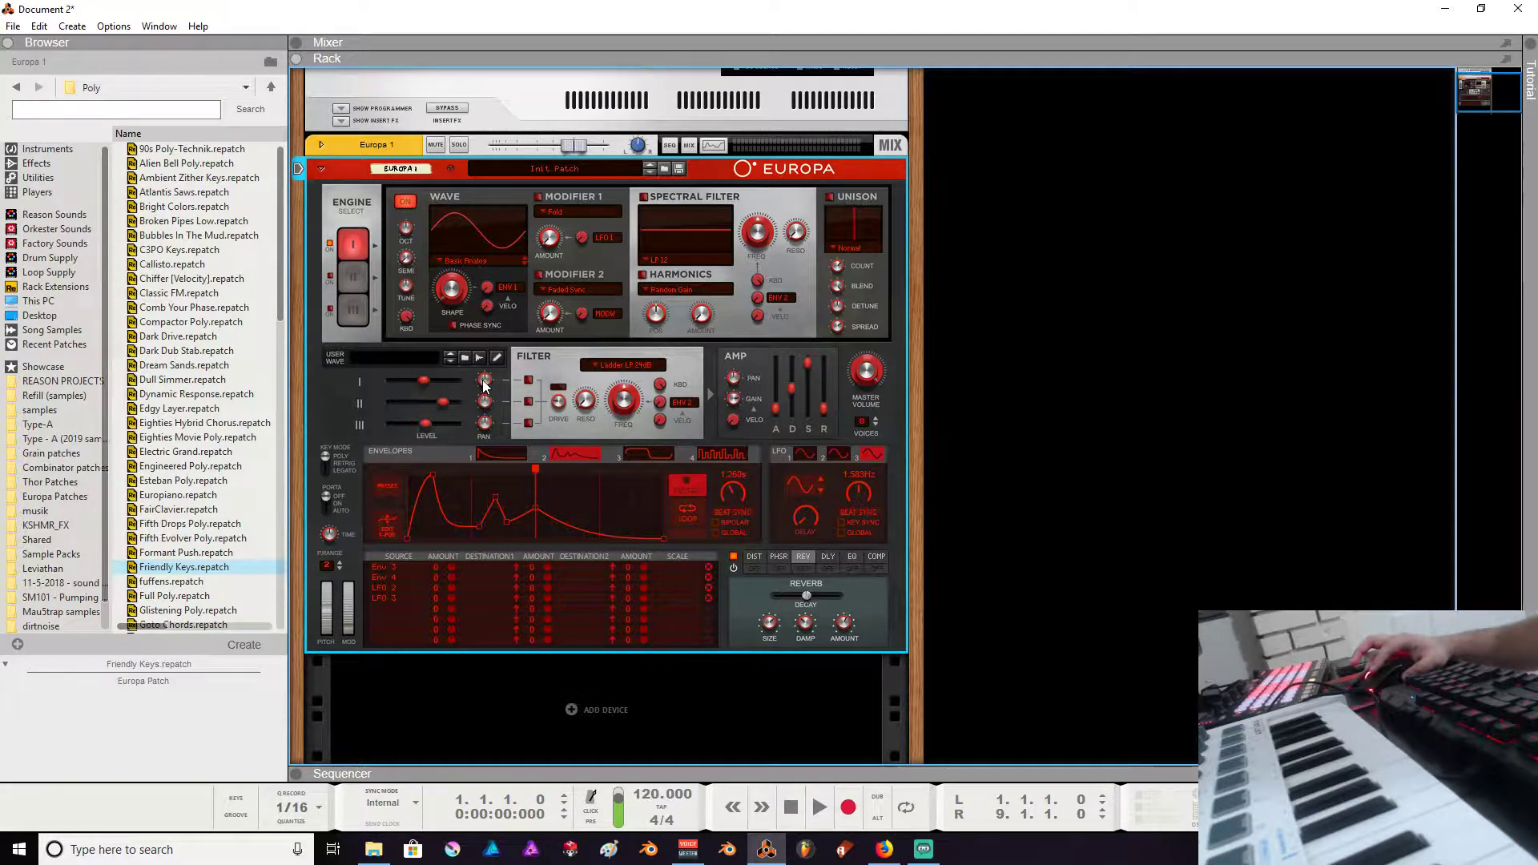
{"action": "left_click", "coordinate": [528, 381]}
{"action": "left_click", "coordinate": [528, 401]}
{"action": "left_click", "coordinate": [528, 423]}
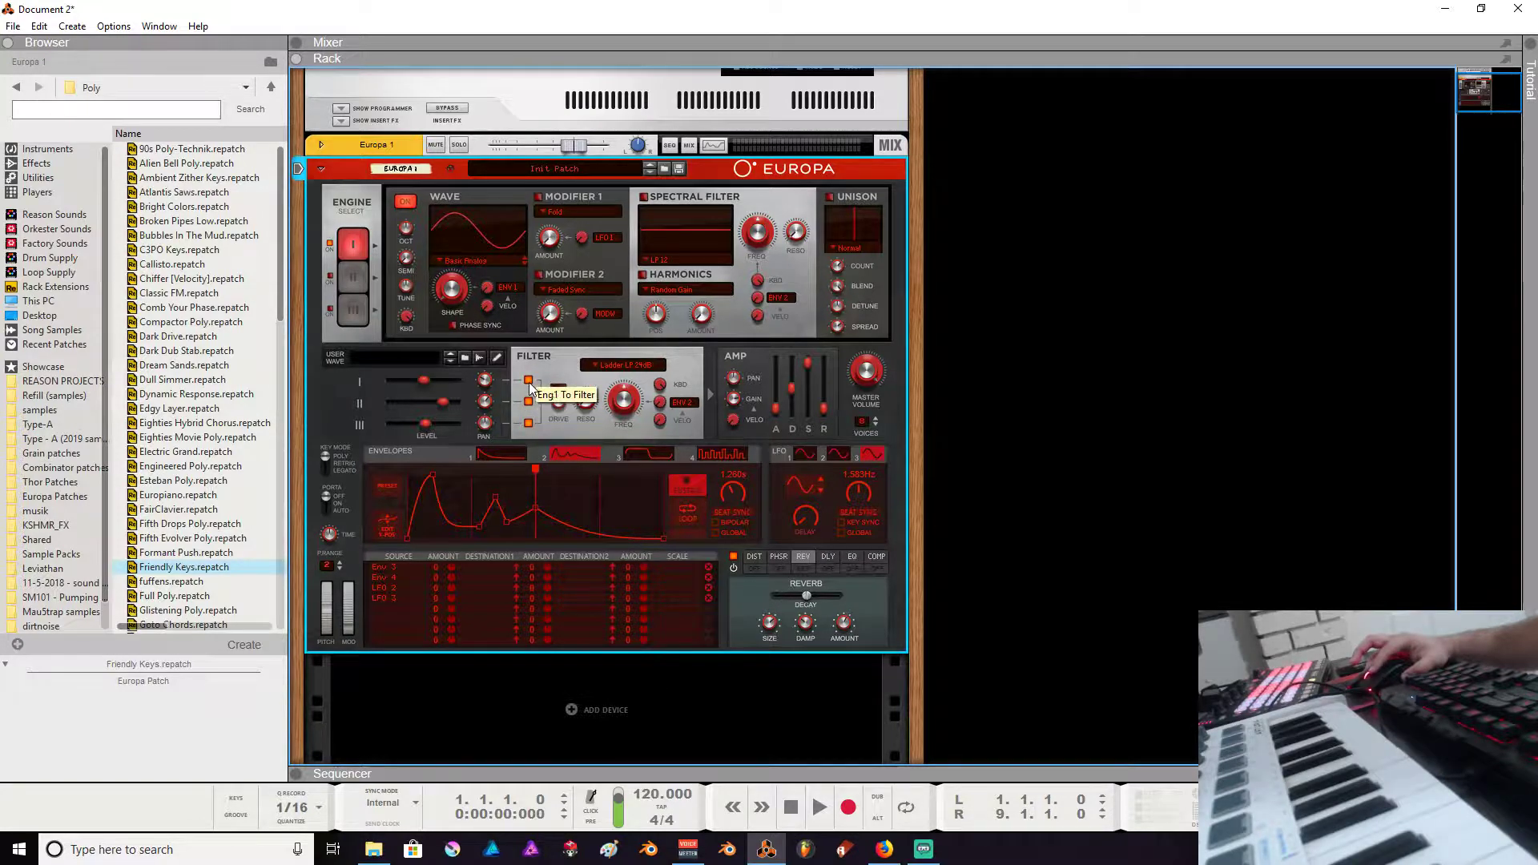
- Toggle the three filter routings off and back on, then show the filter type list (Ladder LP 24dB)
{"action": "left_click", "coordinate": [529, 381]}
{"action": "left_click", "coordinate": [528, 402]}
{"action": "left_click", "coordinate": [529, 423]}
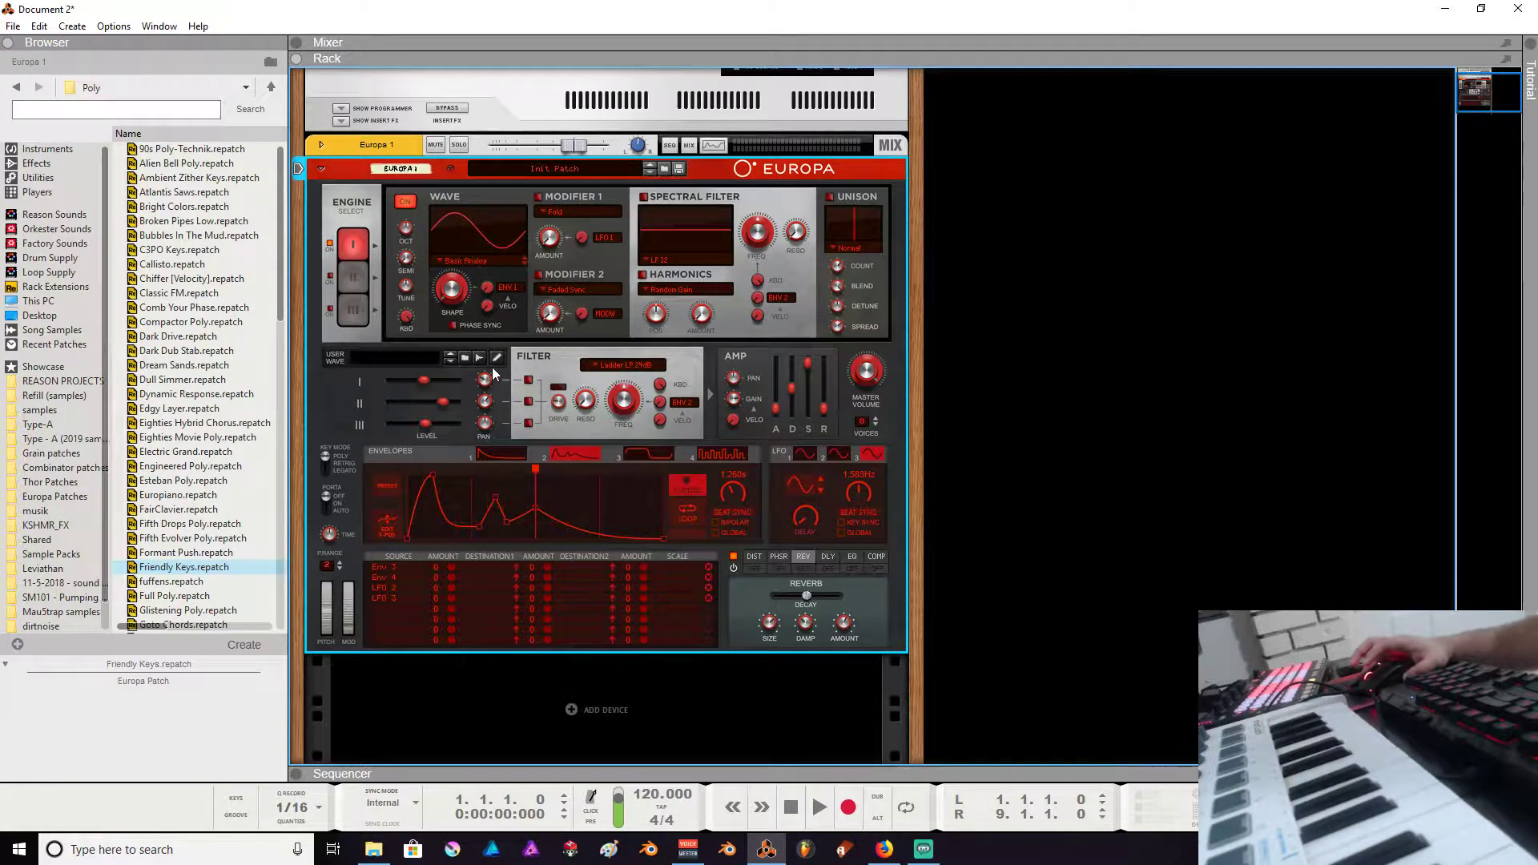
{"action": "left_click", "coordinate": [535, 384]}
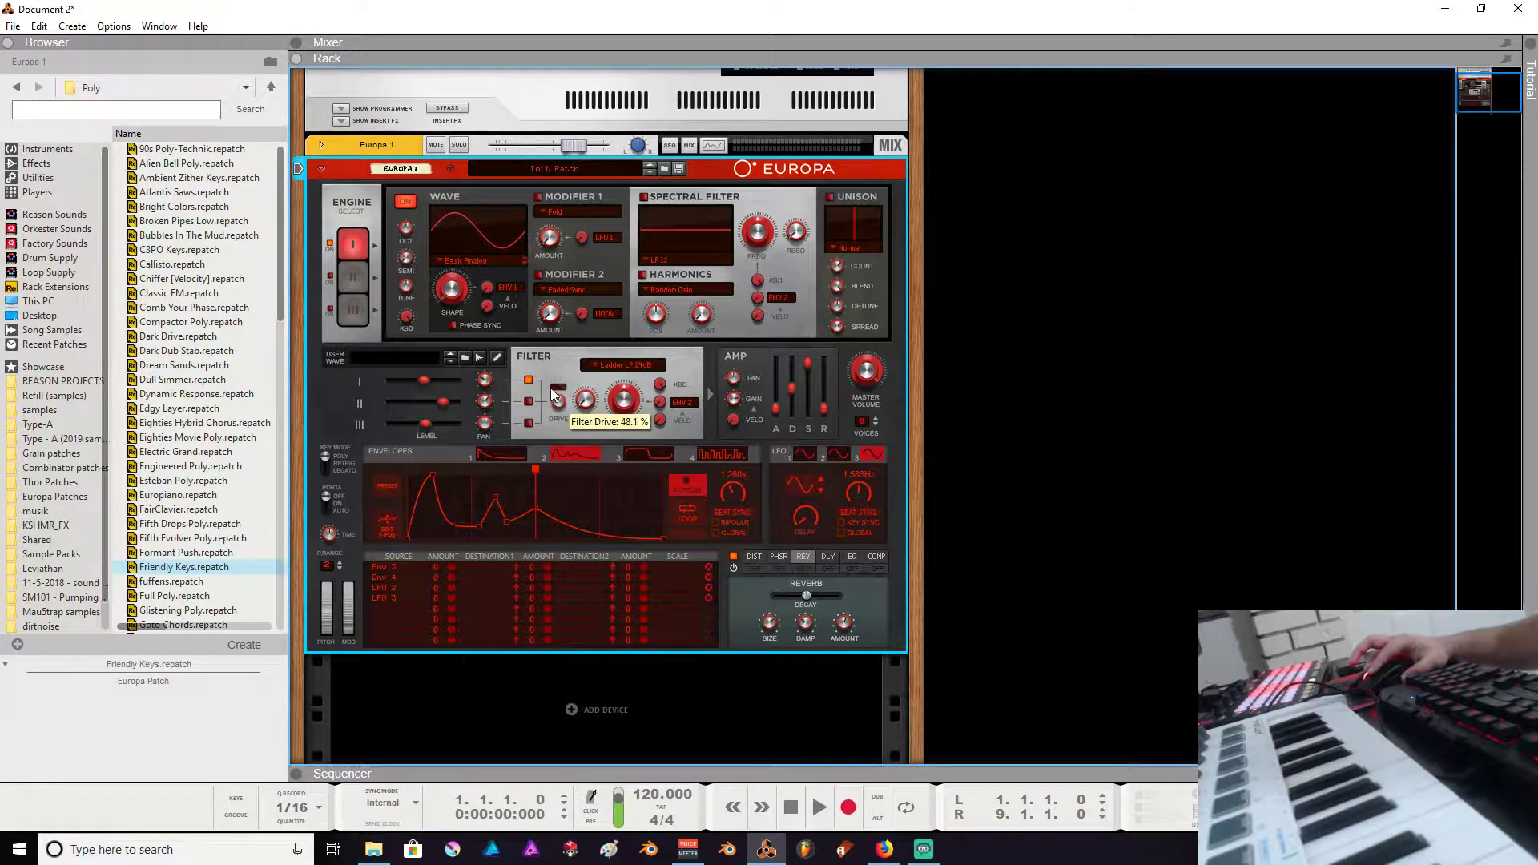
{"action": "left_click", "coordinate": [528, 401]}
{"action": "left_click", "coordinate": [528, 423]}
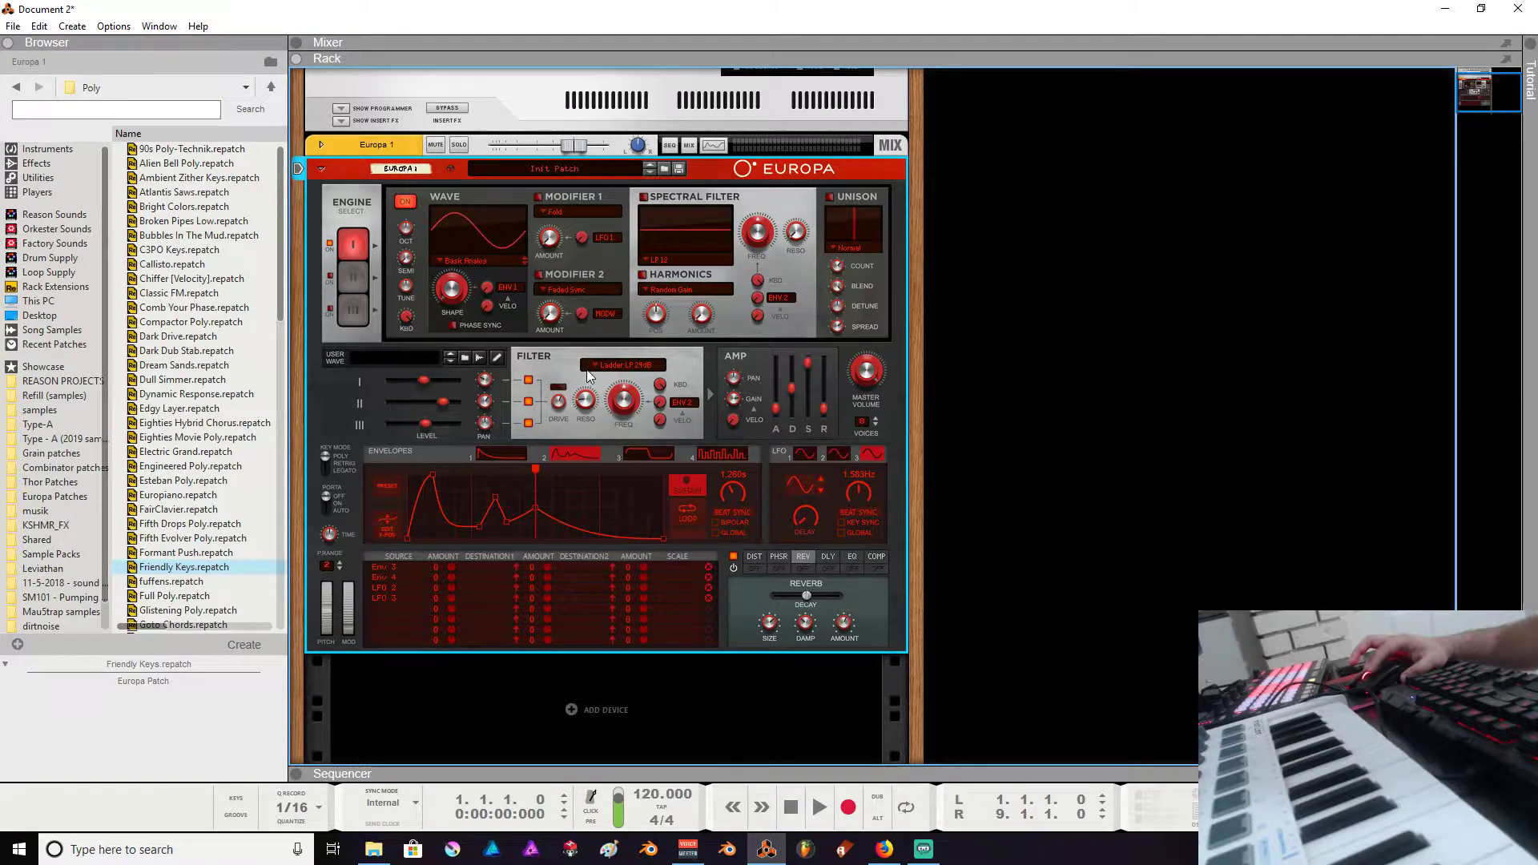
{"action": "left_click", "coordinate": [625, 364]}
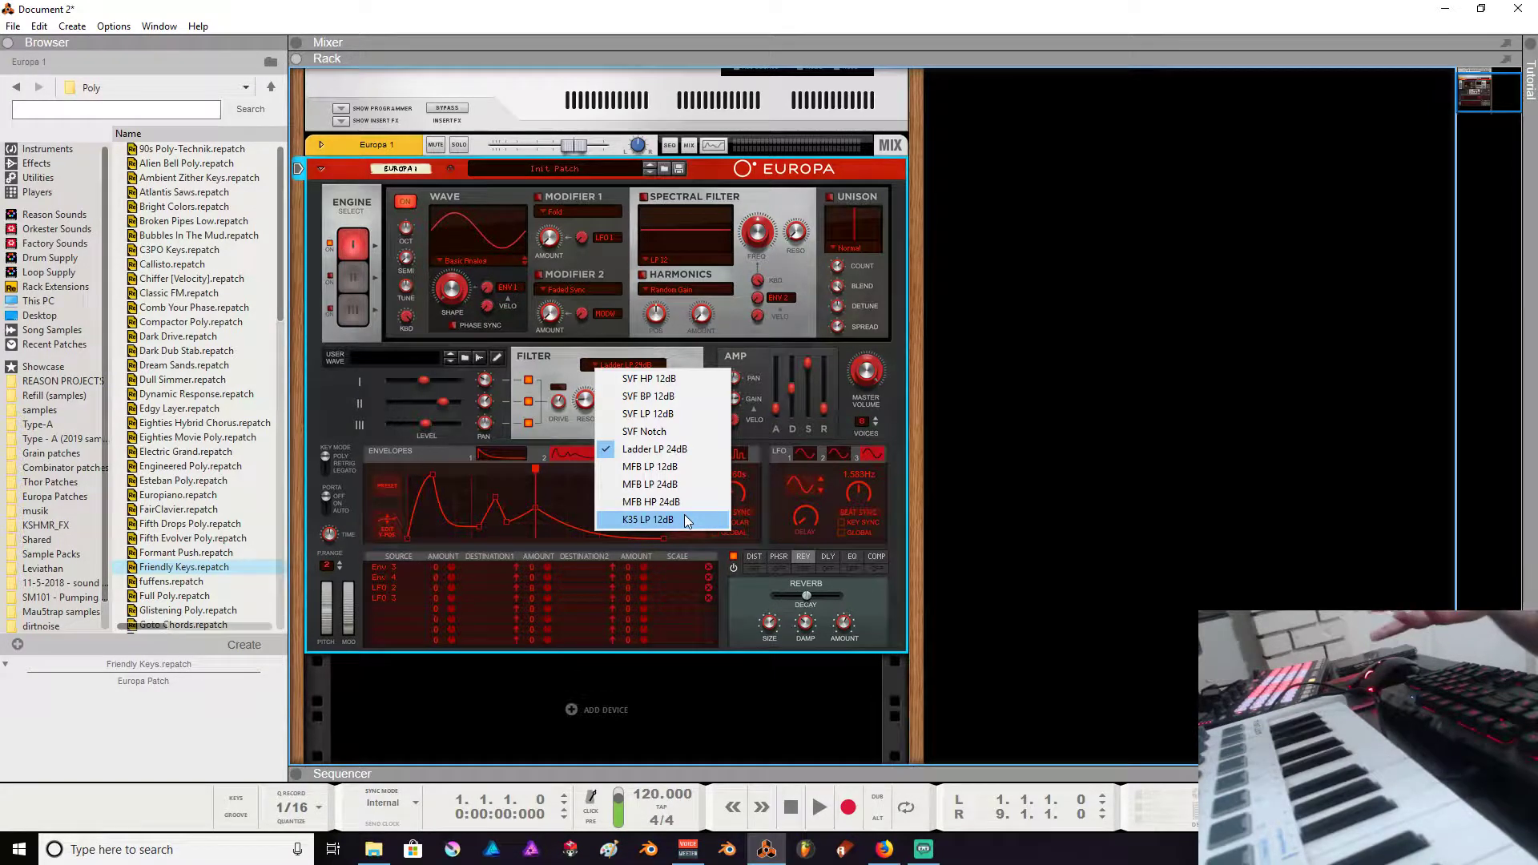
- Keep Ladder LP 24dB, lower the filter cutoff, and confirm Envelope 2 as modulation source
{"action": "left_click", "coordinate": [699, 215]}
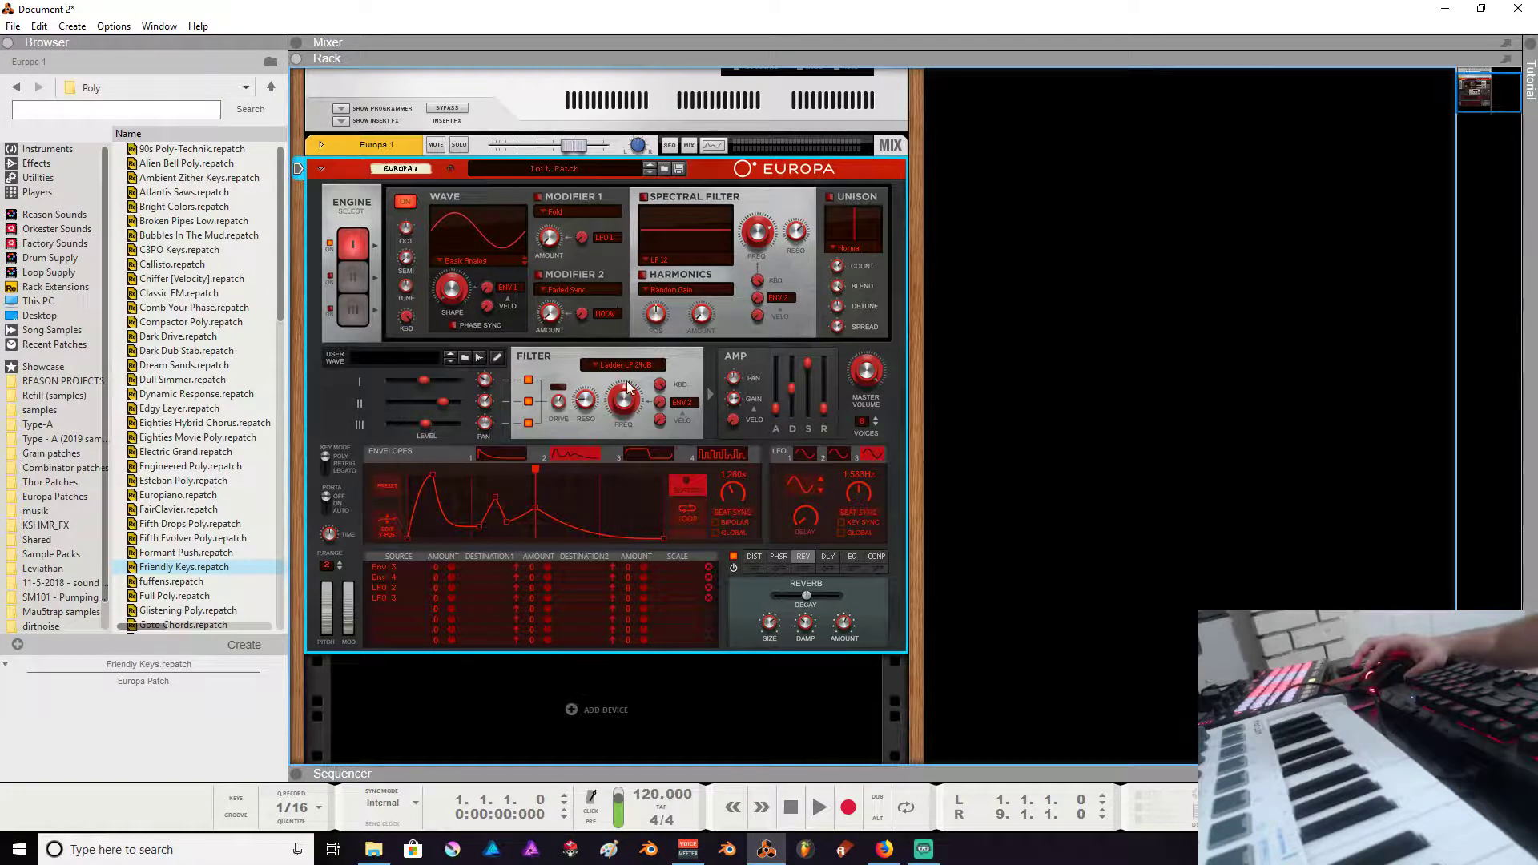
{"action": "left_click_drag", "start_coordinate": [629, 388], "coordinate": [629, 409]}
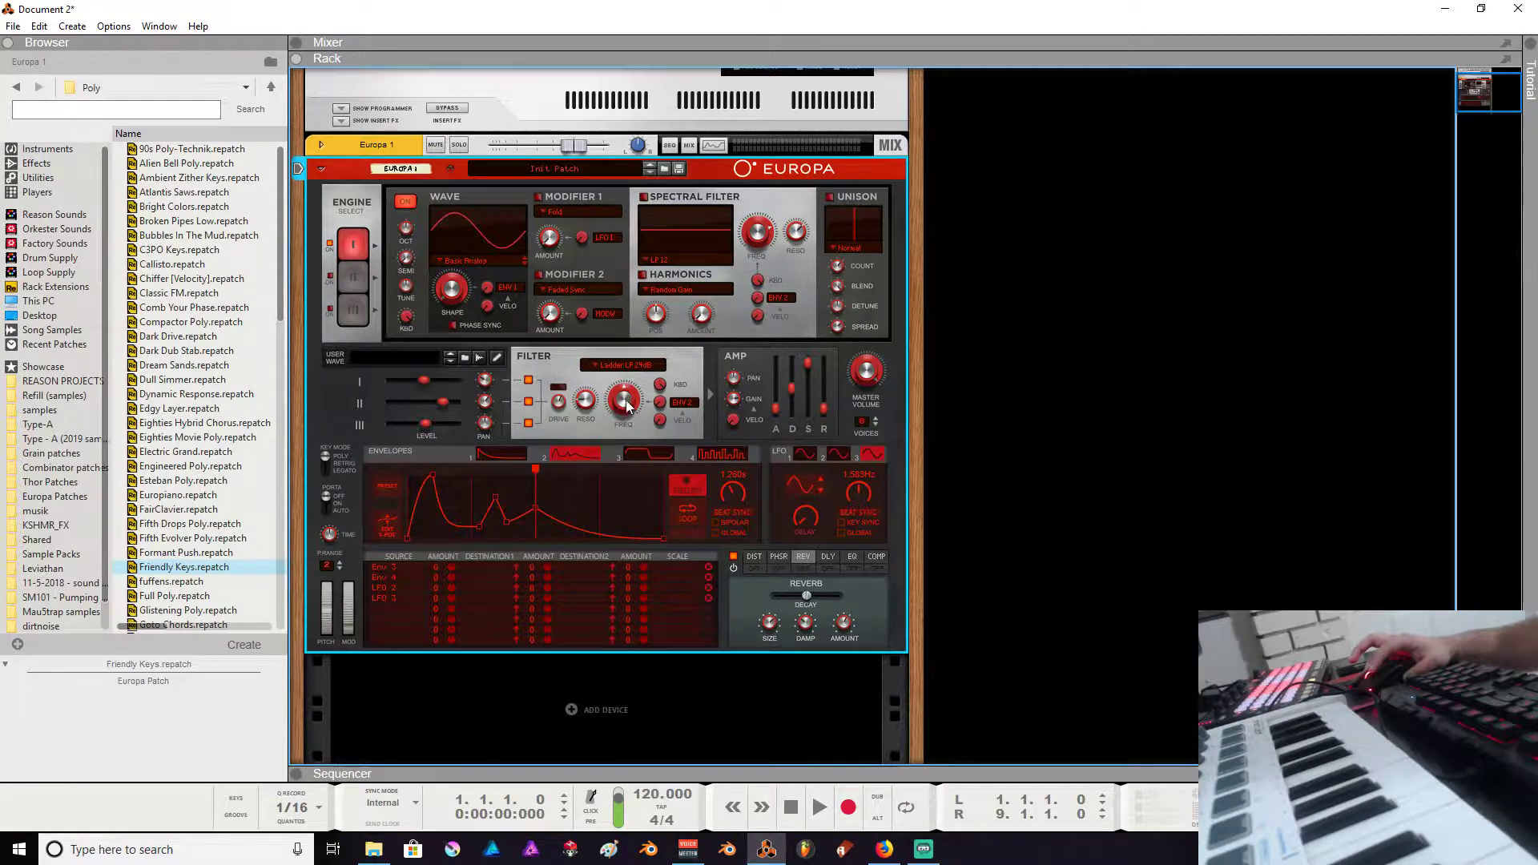
{"action": "mouse_move", "coordinate": [623, 411]}
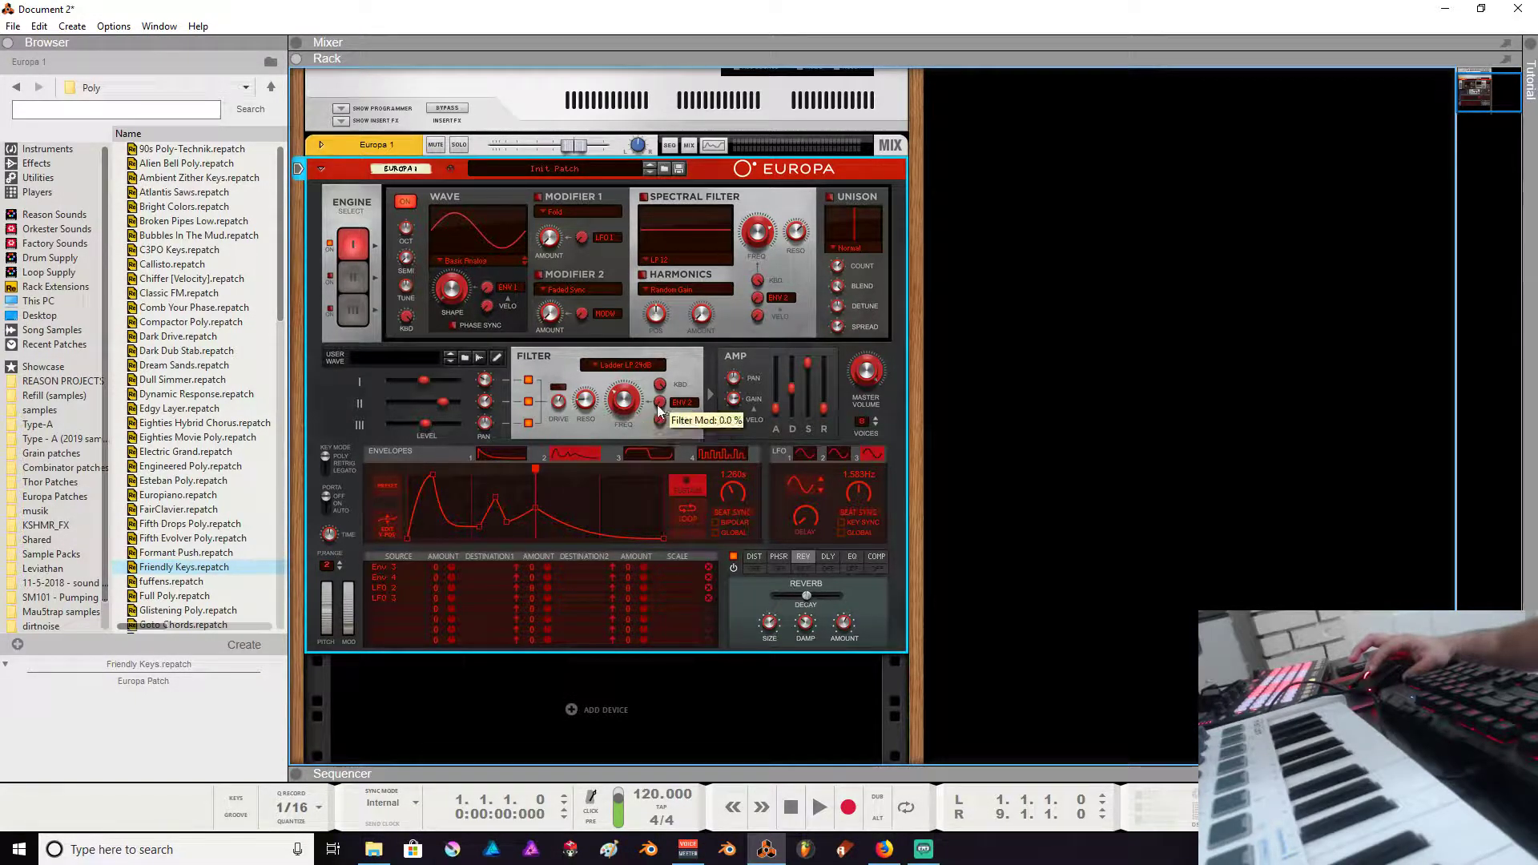
{"action": "left_click", "coordinate": [689, 402]}
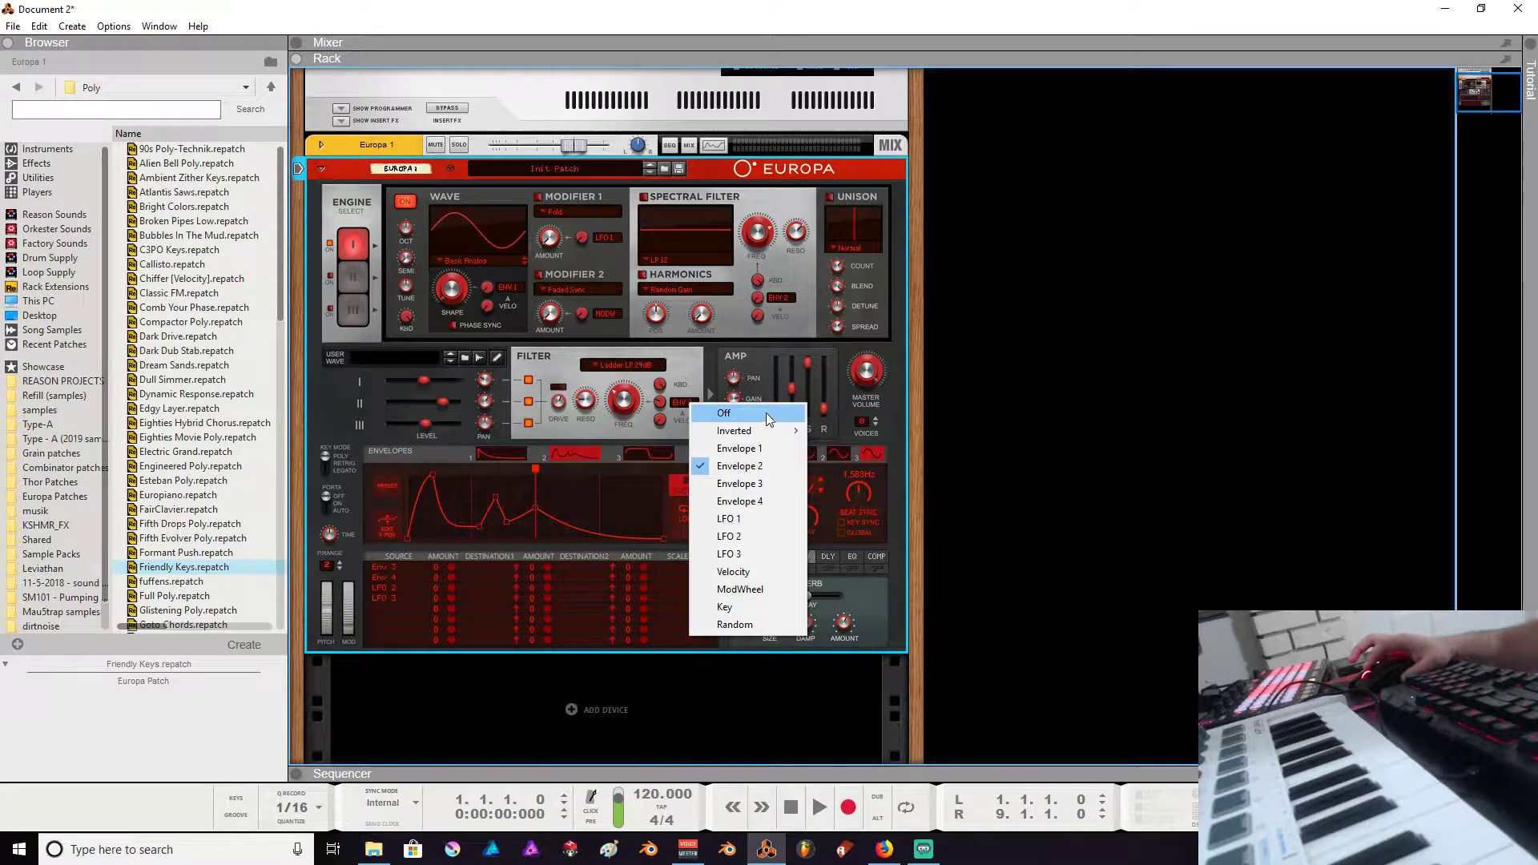
{"action": "left_click", "coordinate": [665, 416]}
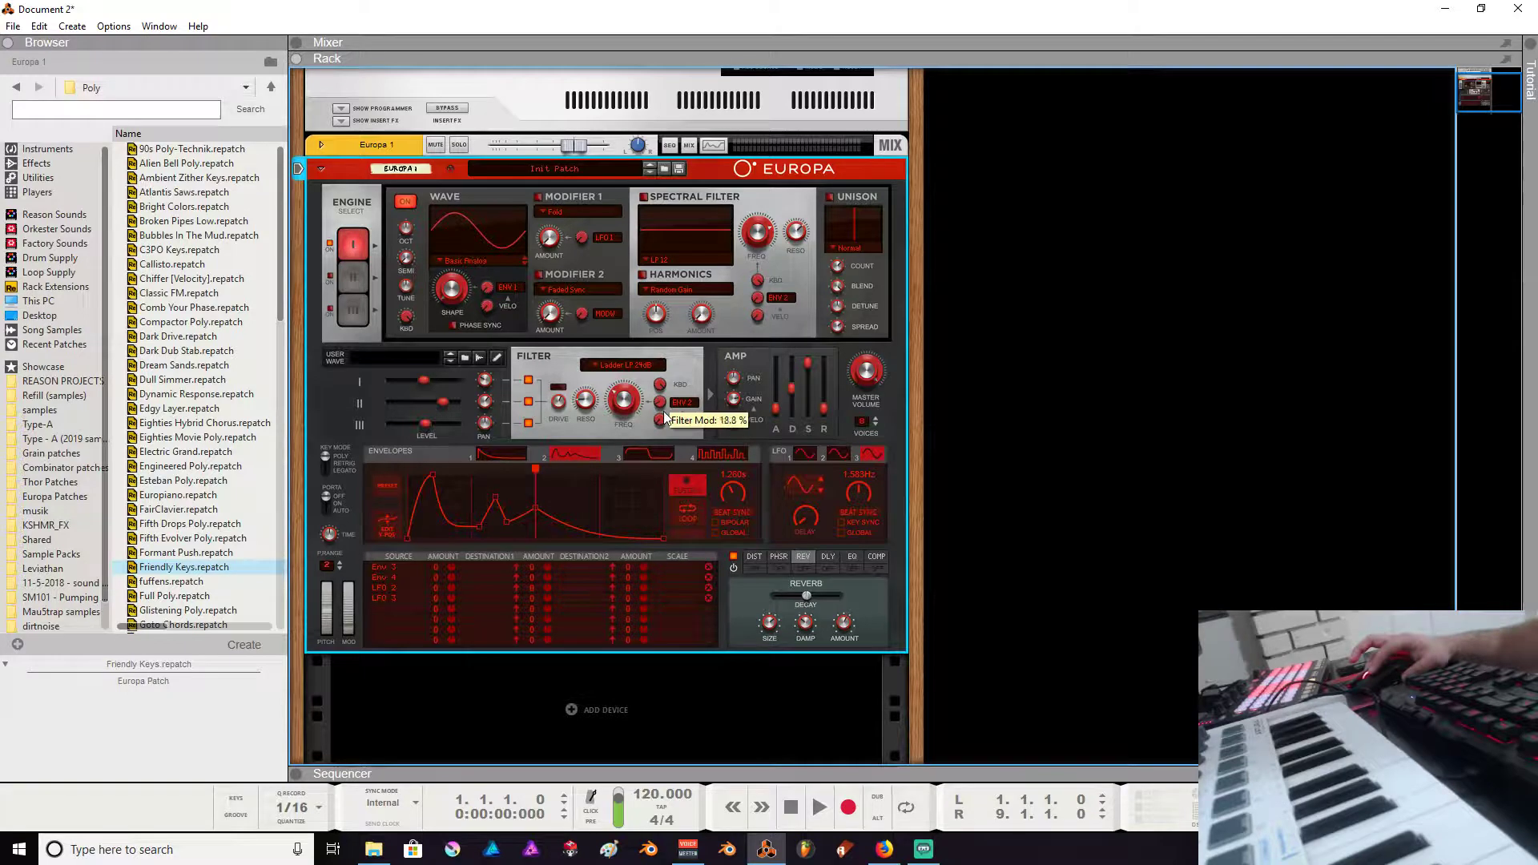
- Set the ENV 2 filter modulation to 100% and filter velocity to about 60.9%
{"action": "left_click_drag", "start_coordinate": [679, 410], "coordinate": [682, 335]}
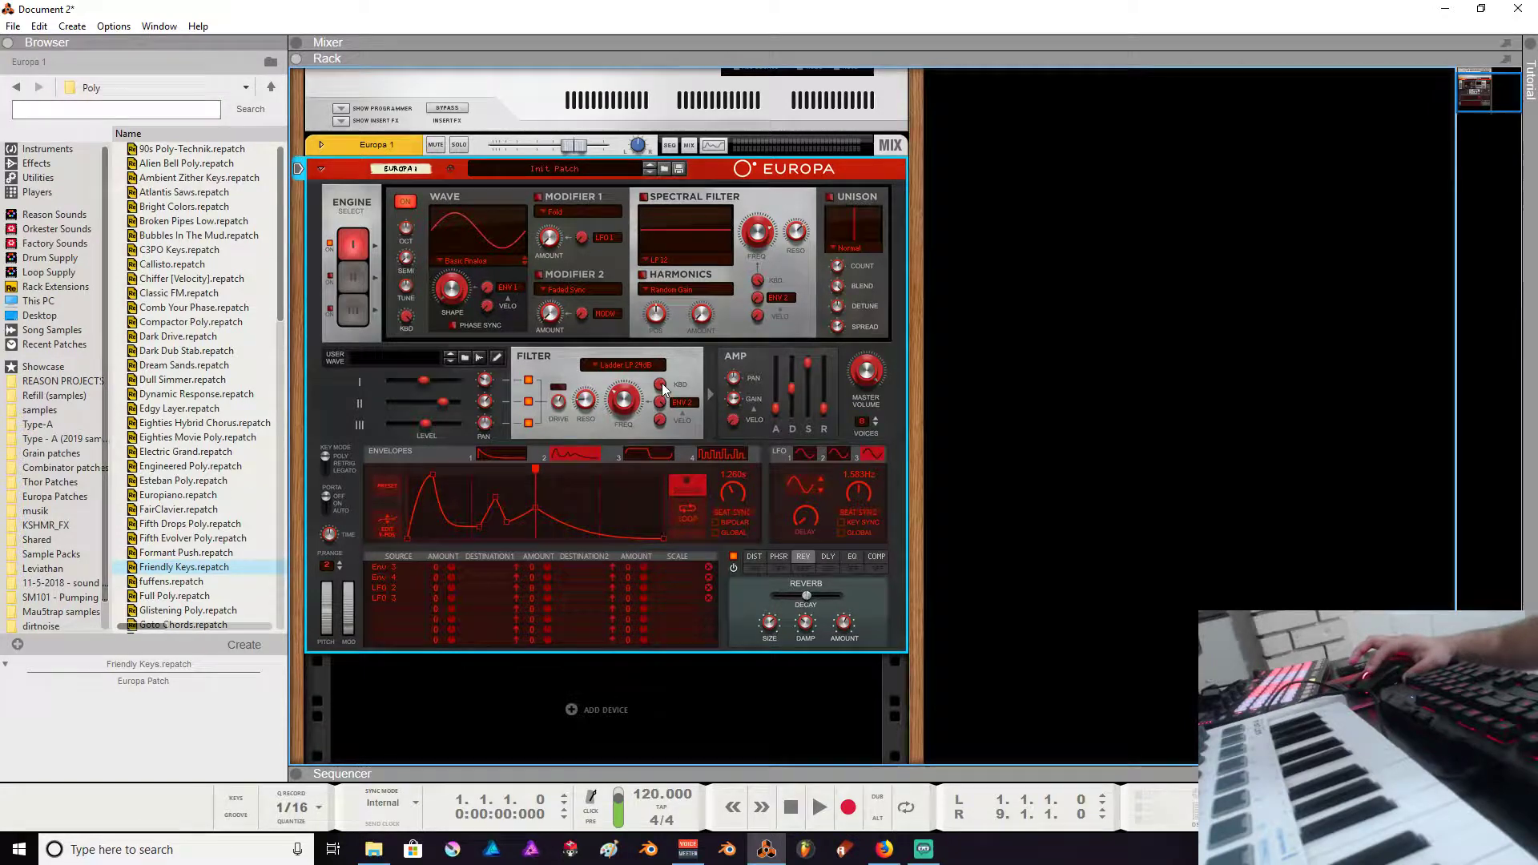
{"action": "mouse_move", "coordinate": [659, 406]}
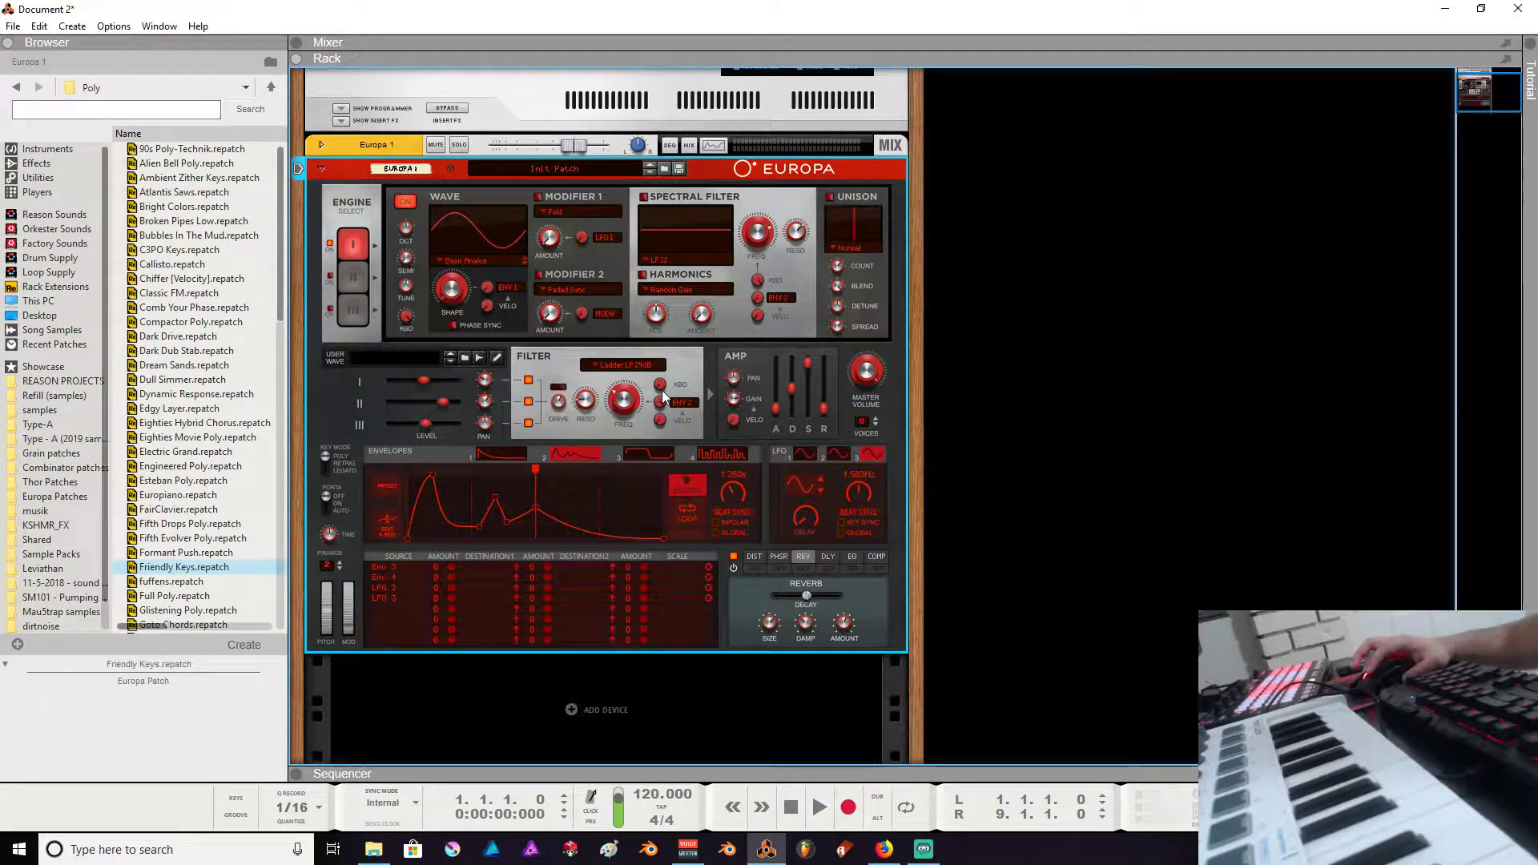
{"action": "mouse_move", "coordinate": [658, 371]}
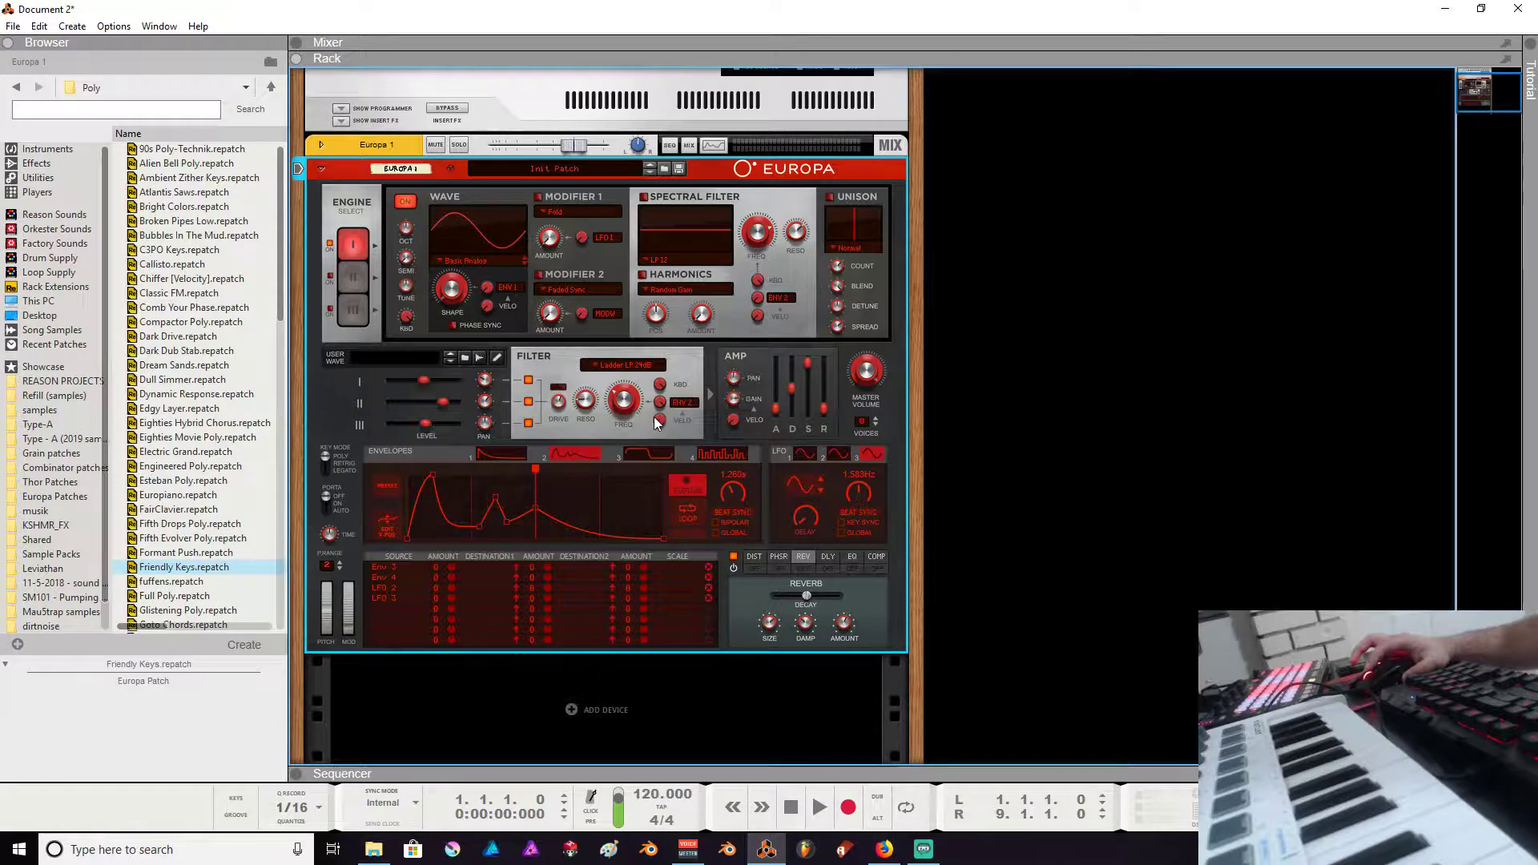
{"action": "left_click_drag", "start_coordinate": [661, 420], "coordinate": [669, 405]}
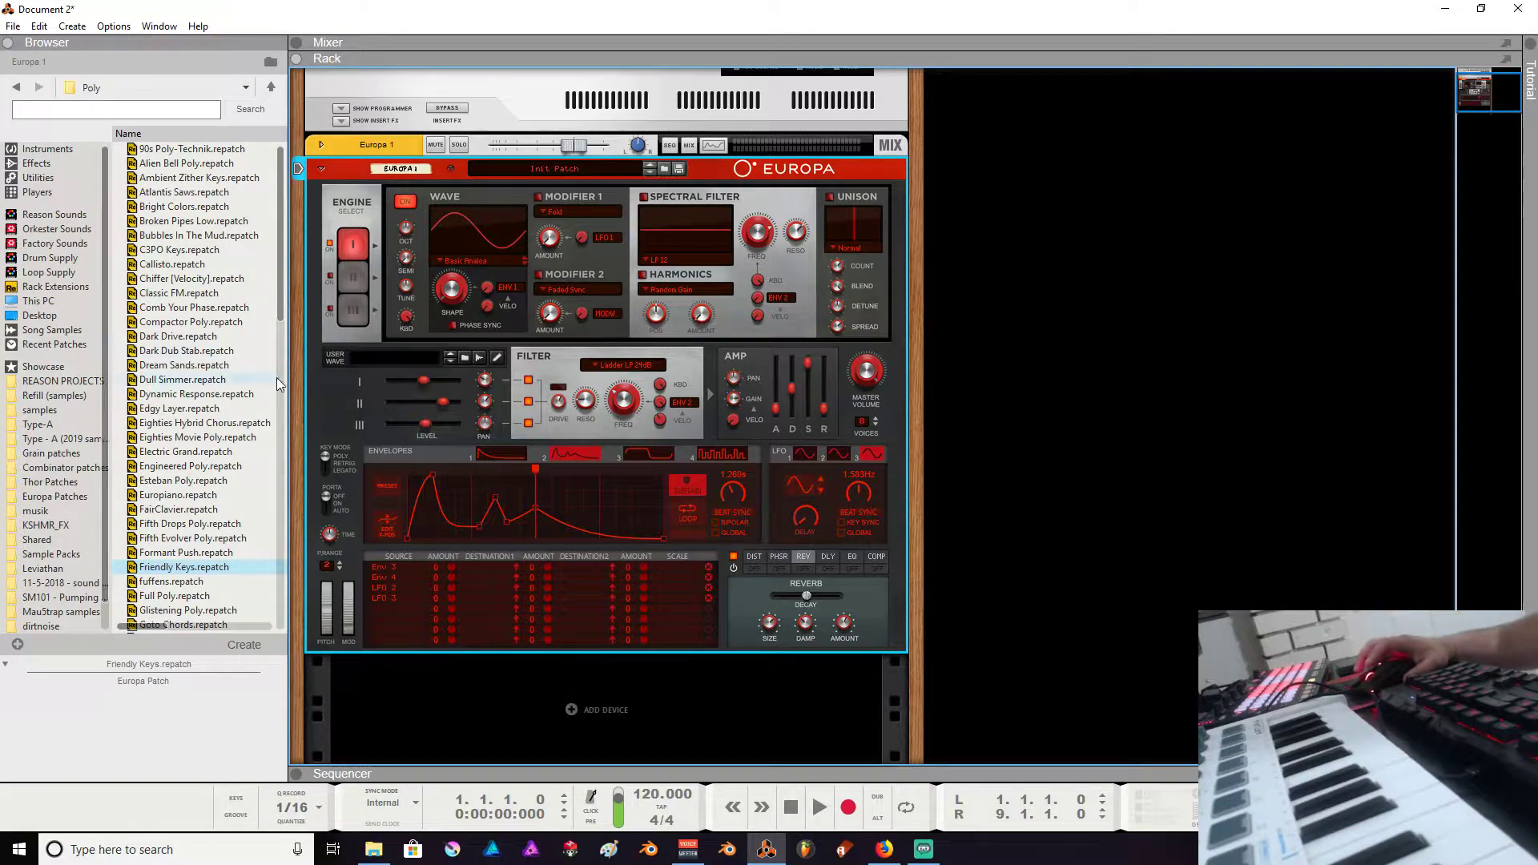
- Reset Europa to its default patch with Reset Device
{"action": "right_click", "coordinate": [324, 390]}
{"action": "mouse_move", "coordinate": [397, 536]}
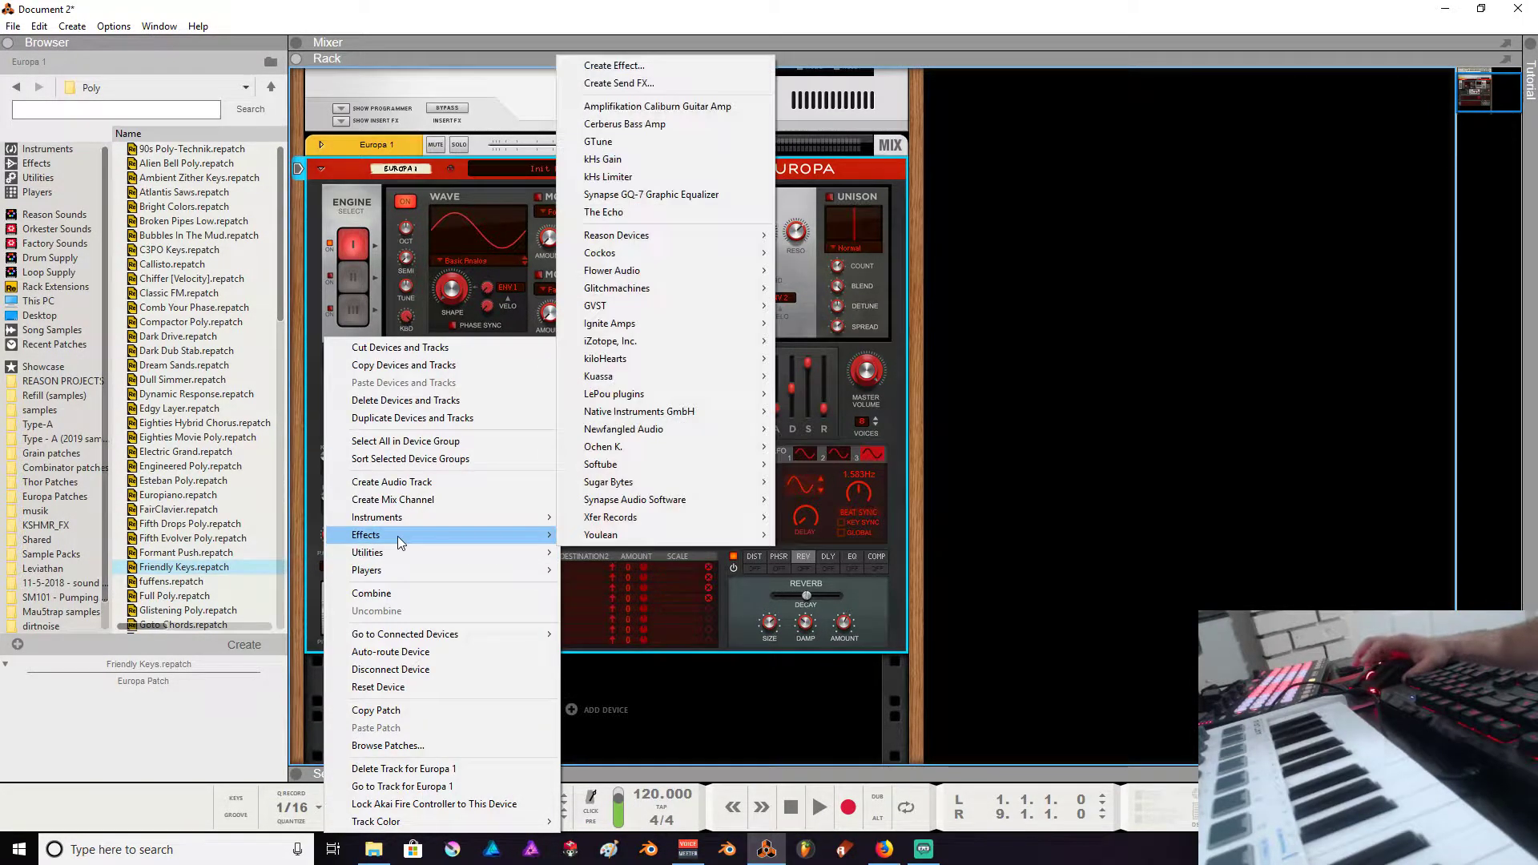
{"action": "left_click", "coordinate": [408, 686]}
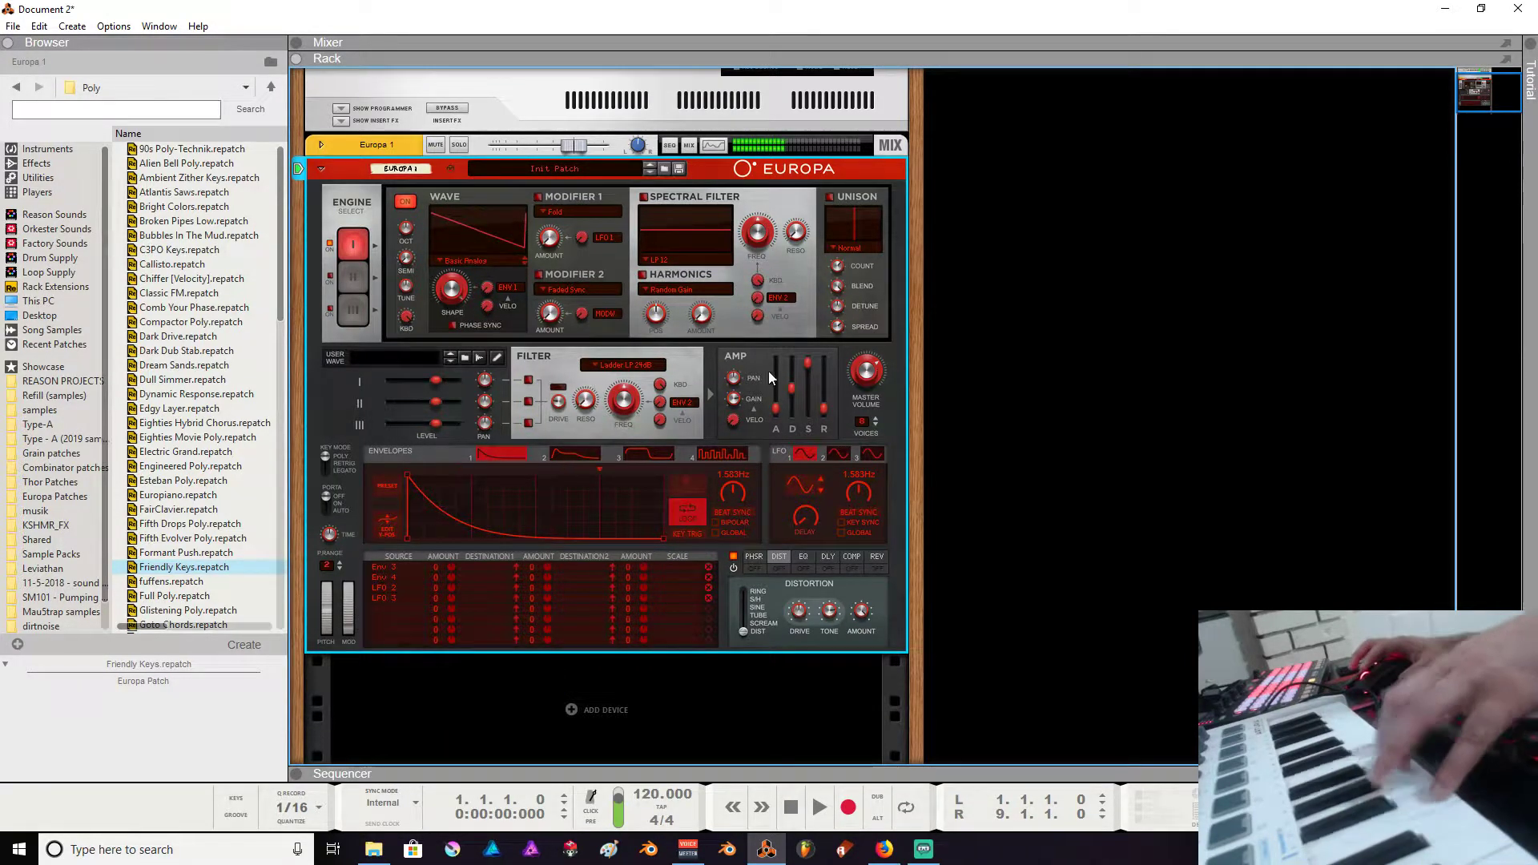
- Drop the amp sustain to zero and set the amp decay to 1.17 s
{"action": "left_click_drag", "start_coordinate": [809, 363], "coordinate": [785, 412]}
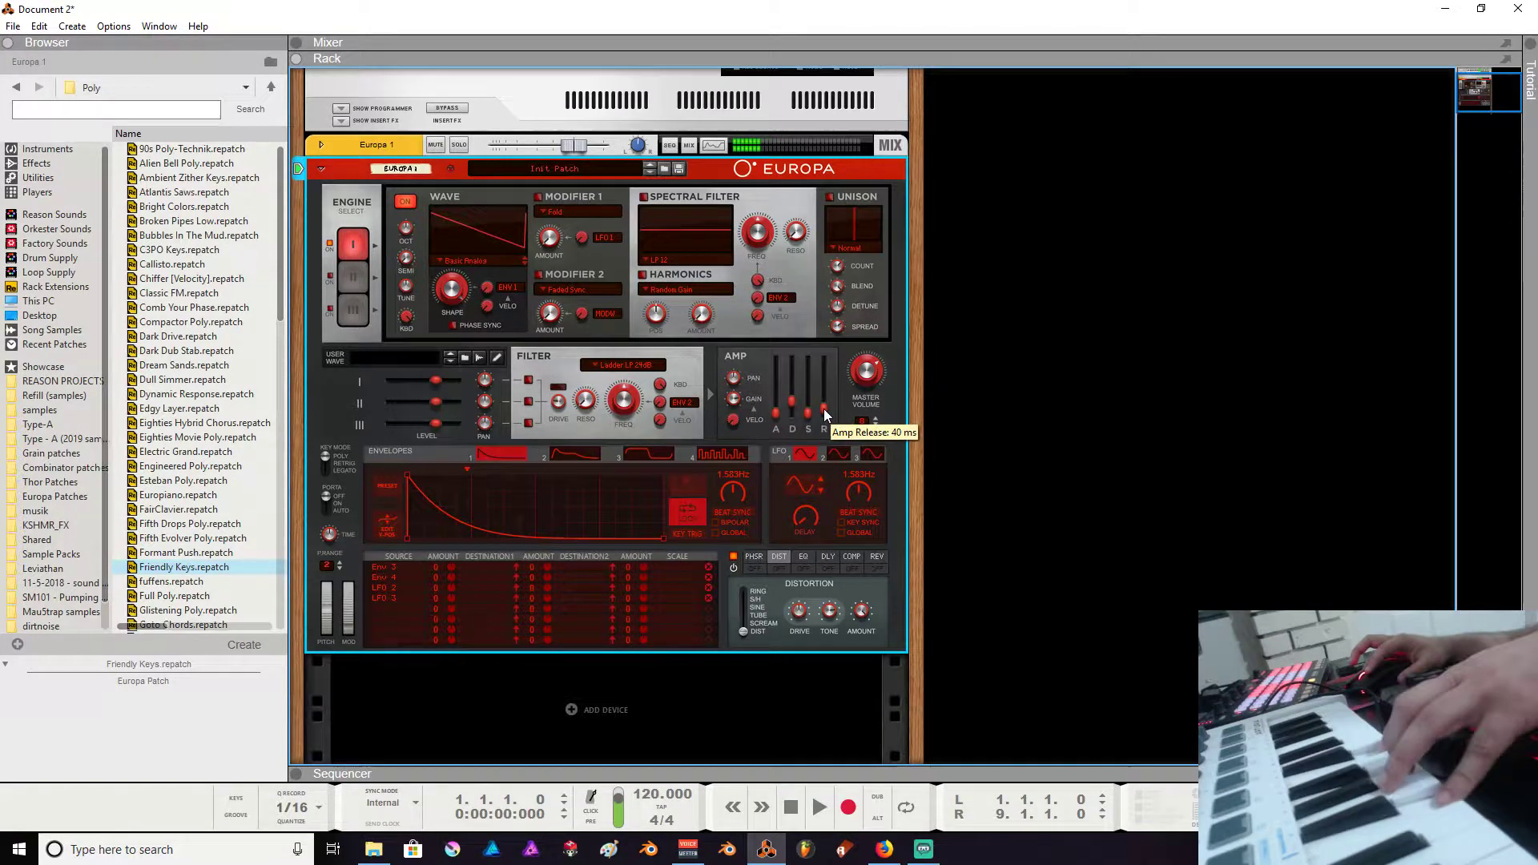
{"action": "left_click_drag", "start_coordinate": [791, 402], "coordinate": [796, 418]}
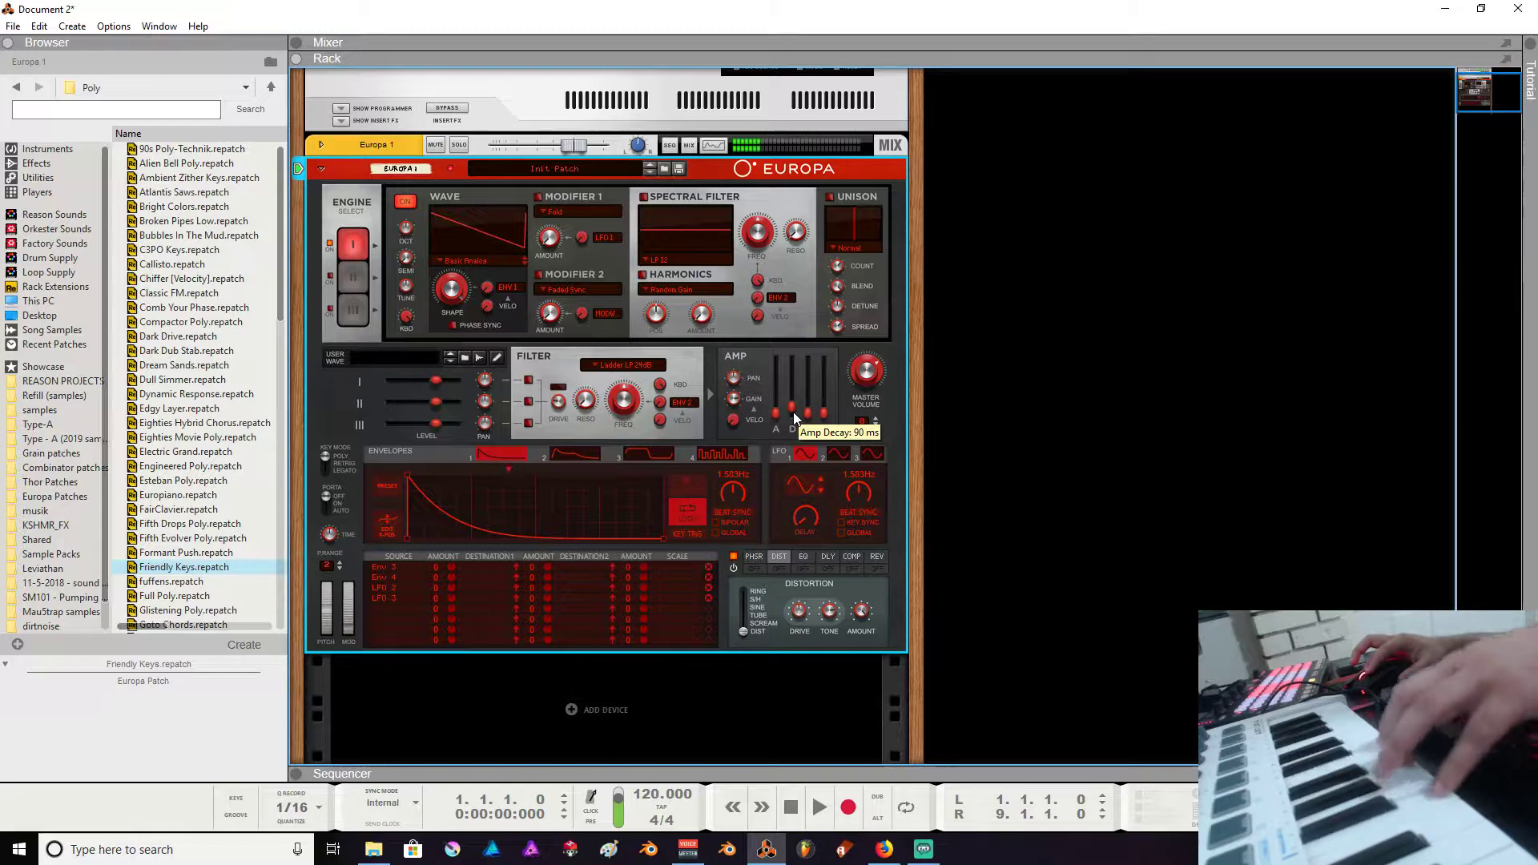
{"action": "left_click_drag", "start_coordinate": [793, 410], "coordinate": [796, 404]}
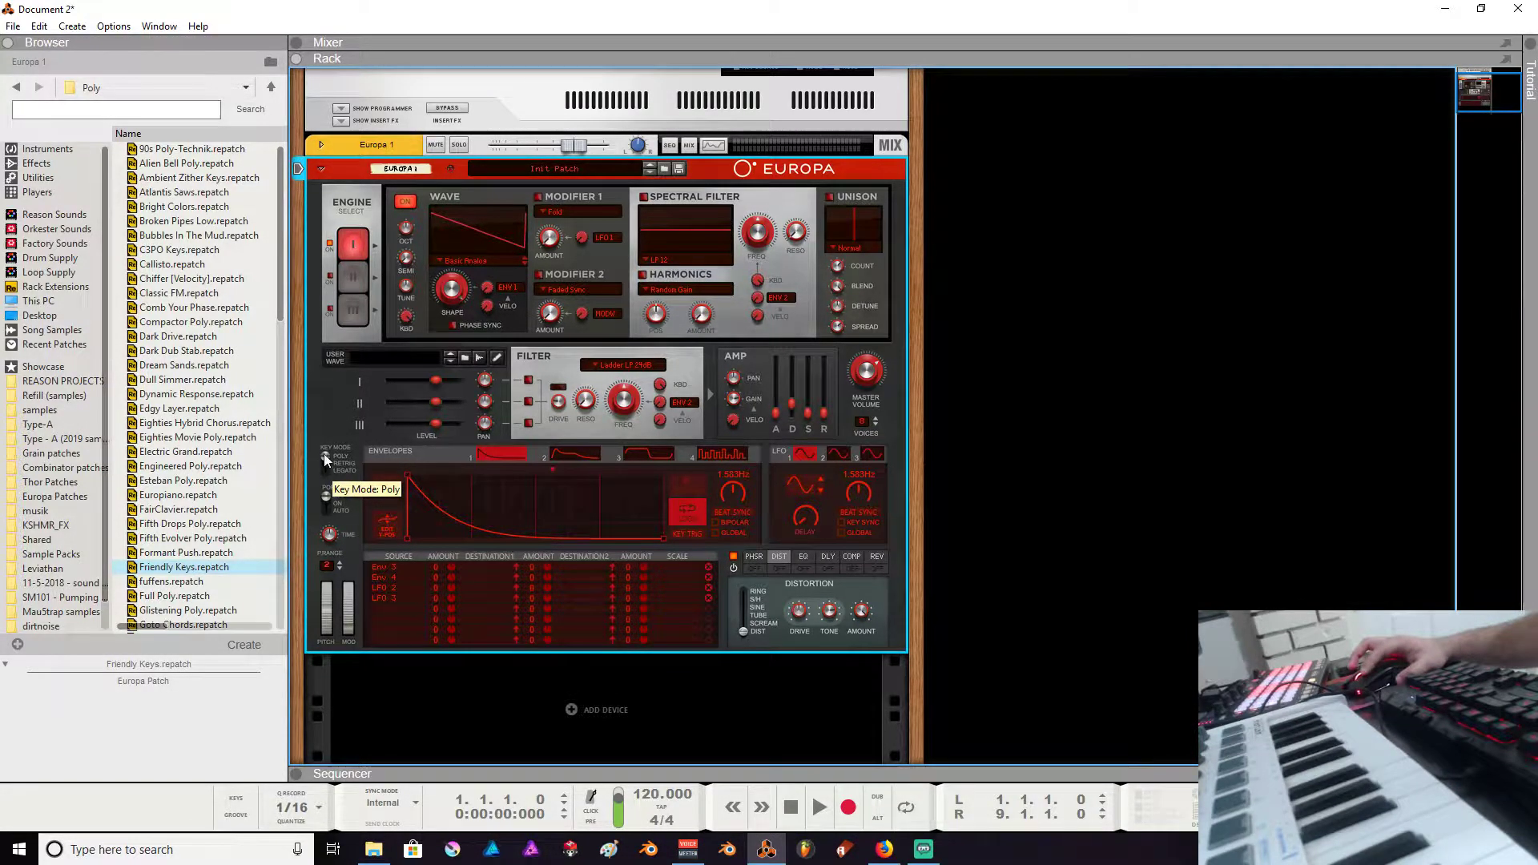
- Set the Key Mode switch to Legato and push the Amp S slider to maximum
{"action": "mouse_move", "coordinate": [324, 454]}
{"action": "left_mouse_down"}
{"action": "mouse_move", "coordinate": [322, 479]}
{"action": "mouse_move", "coordinate": [321, 463]}
{"action": "left_mouse_up"}
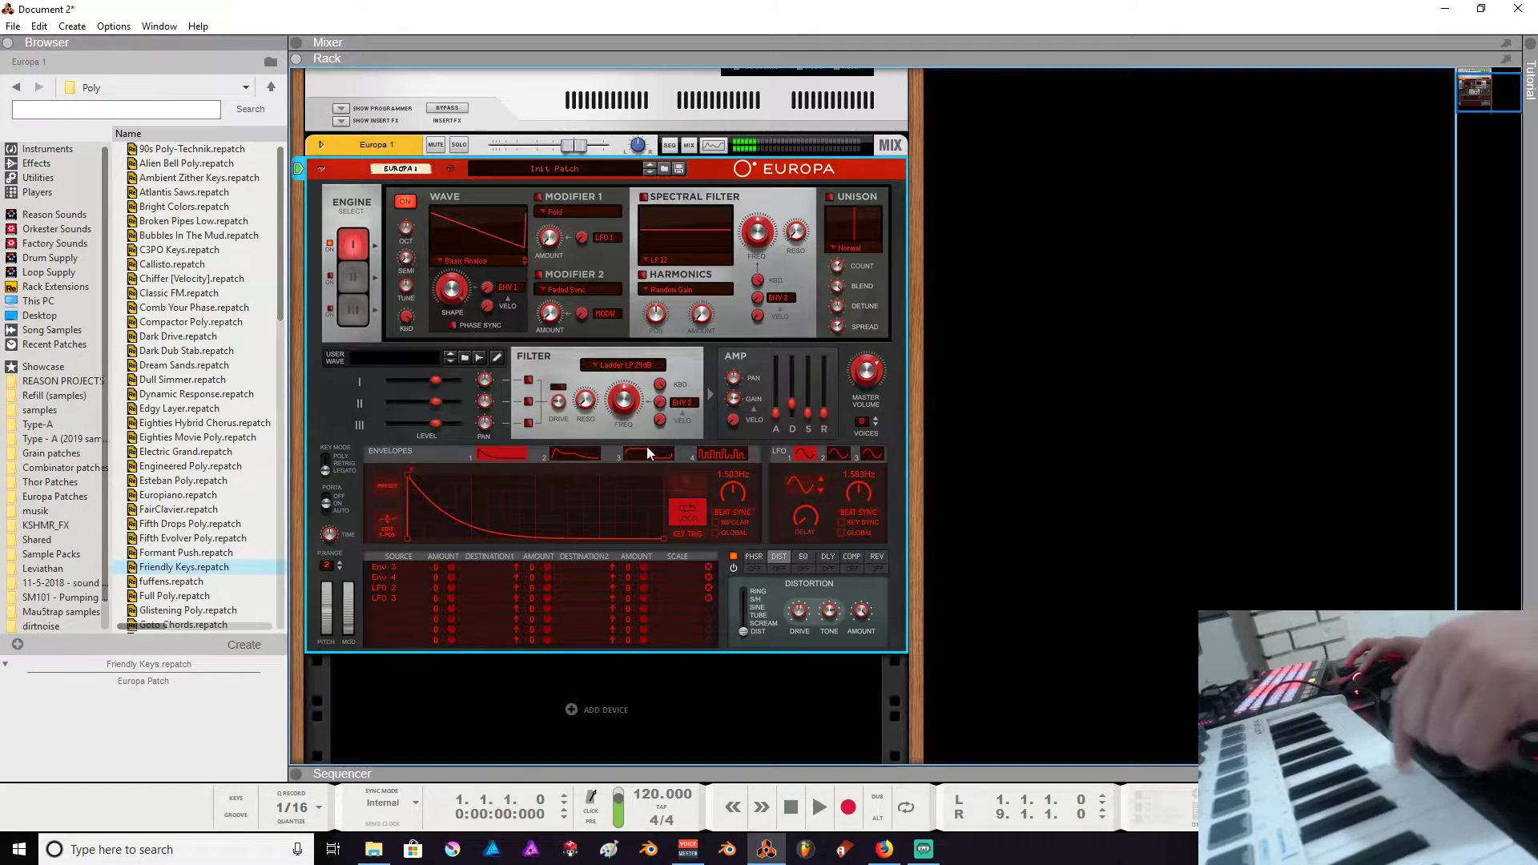
{"action": "left_click_drag", "start_coordinate": [808, 412], "coordinate": [807, 362]}
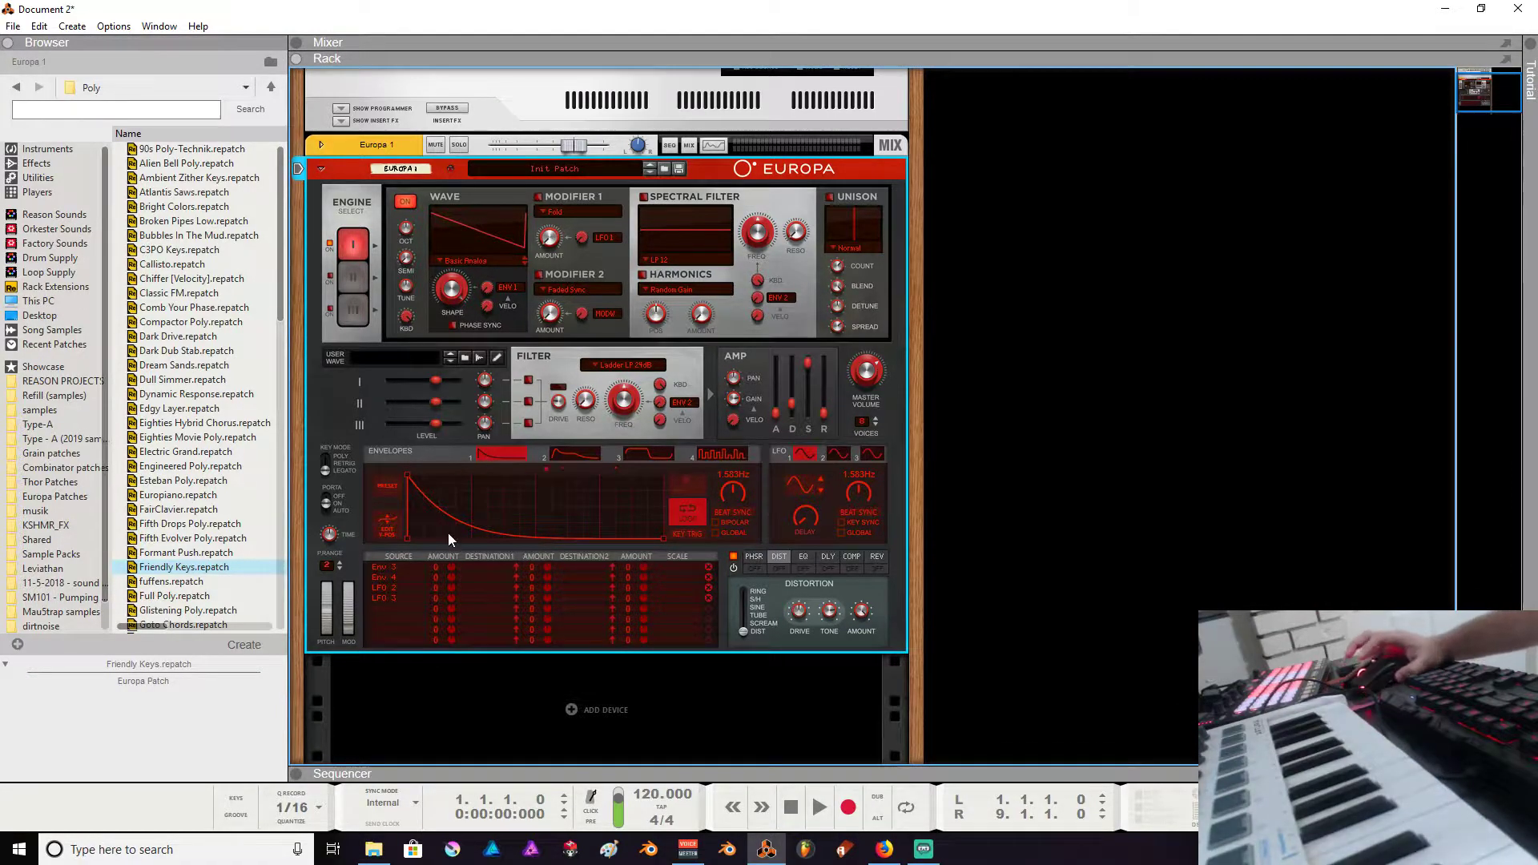
- Give Envelope 1 the repeating decay-spike preset shape
{"action": "left_click", "coordinate": [570, 454]}
{"action": "left_click", "coordinate": [627, 455]}
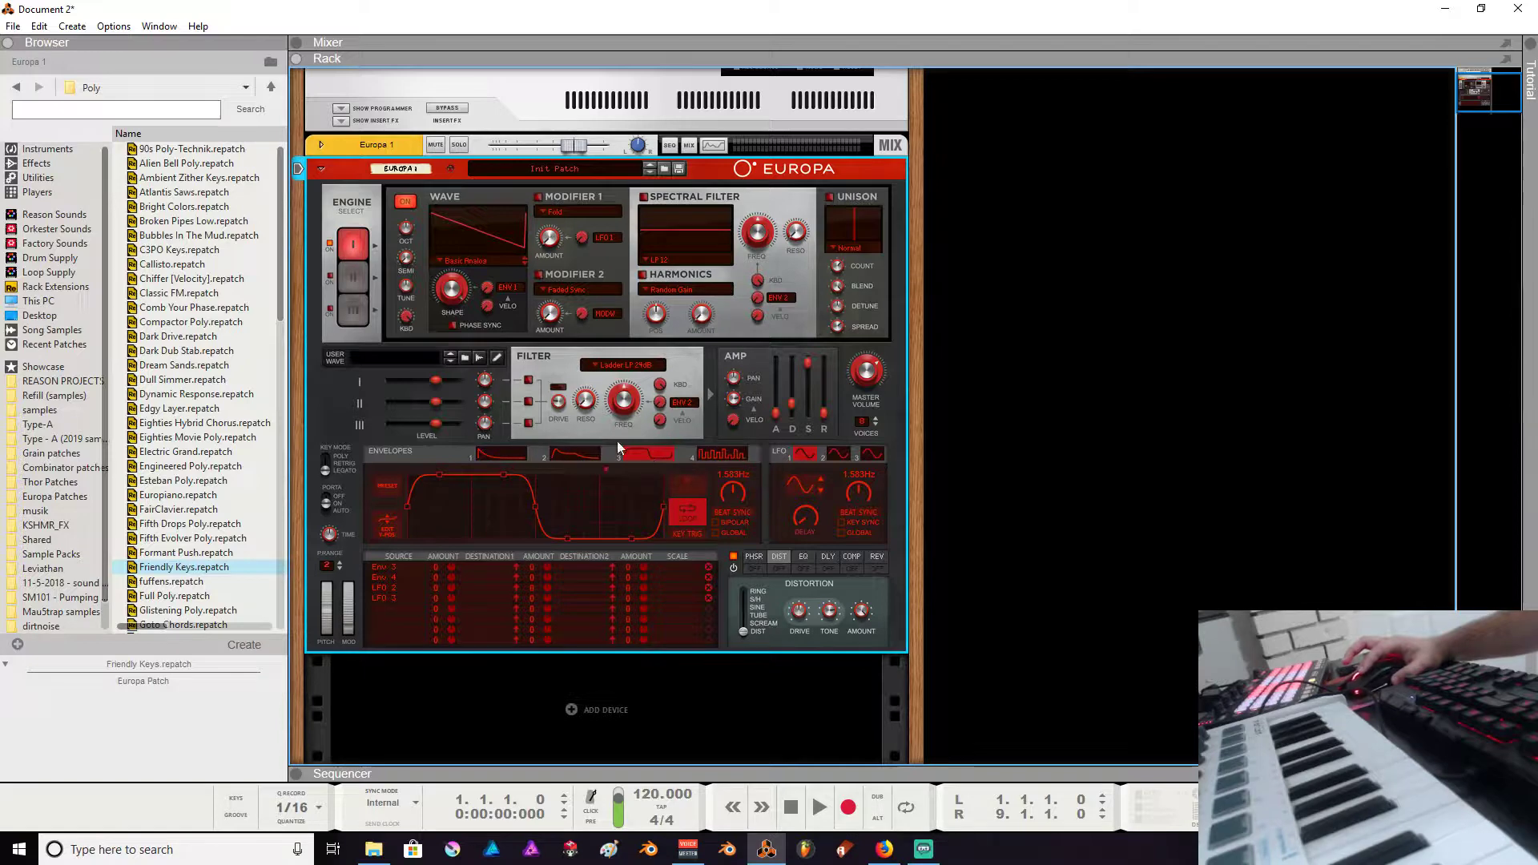
{"action": "left_click", "coordinate": [506, 455]}
{"action": "mouse_move", "coordinate": [435, 492]}
{"action": "left_mouse_down"}
{"action": "mouse_move", "coordinate": [514, 479]}
{"action": "mouse_move", "coordinate": [524, 520]}
{"action": "left_mouse_up"}
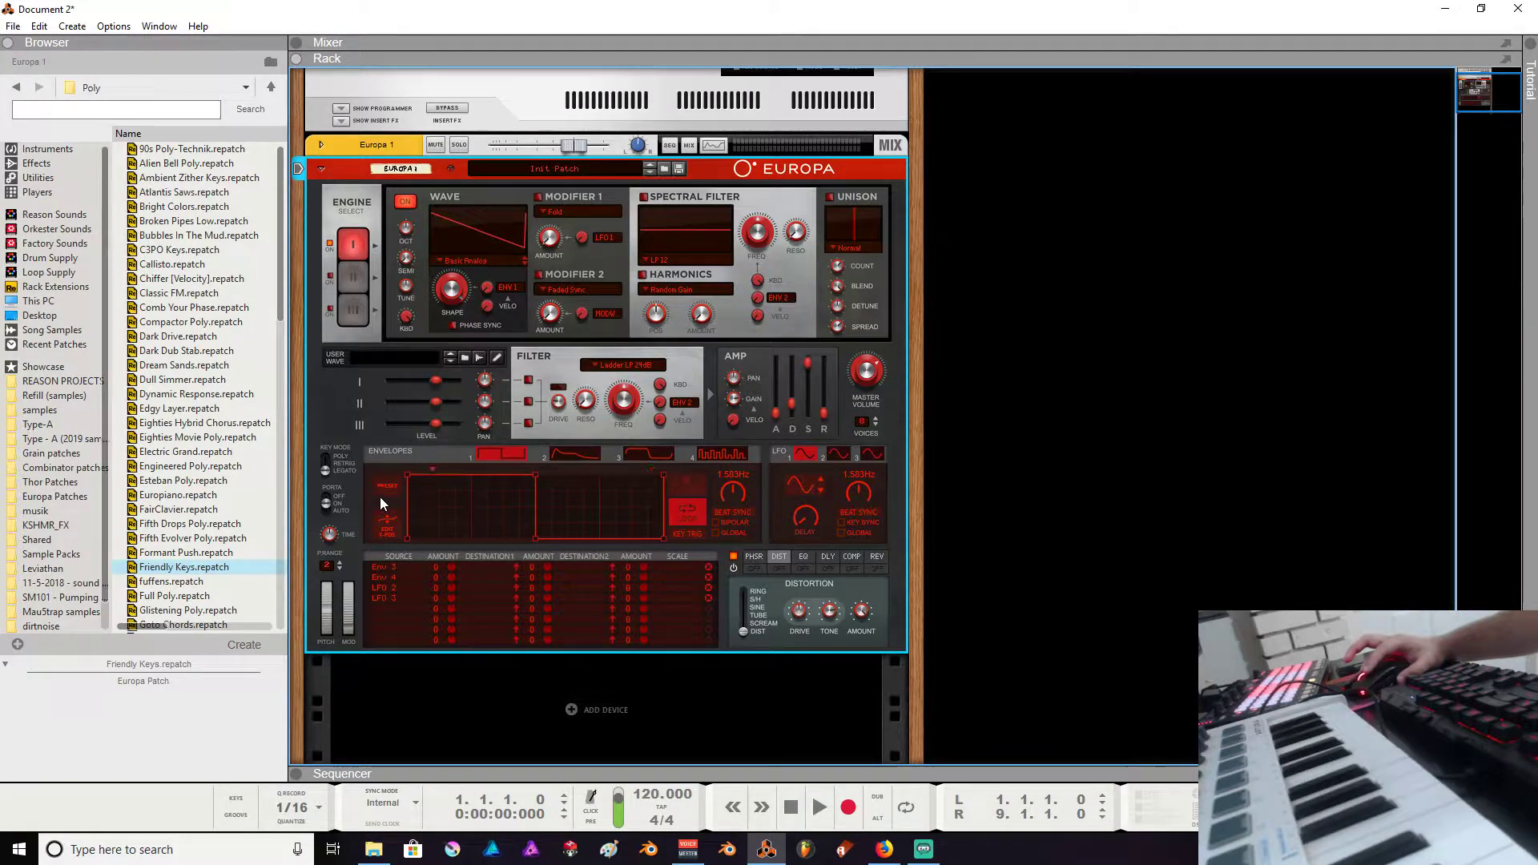
{"action": "left_click", "coordinate": [387, 486]}
{"action": "left_click", "coordinate": [532, 519]}
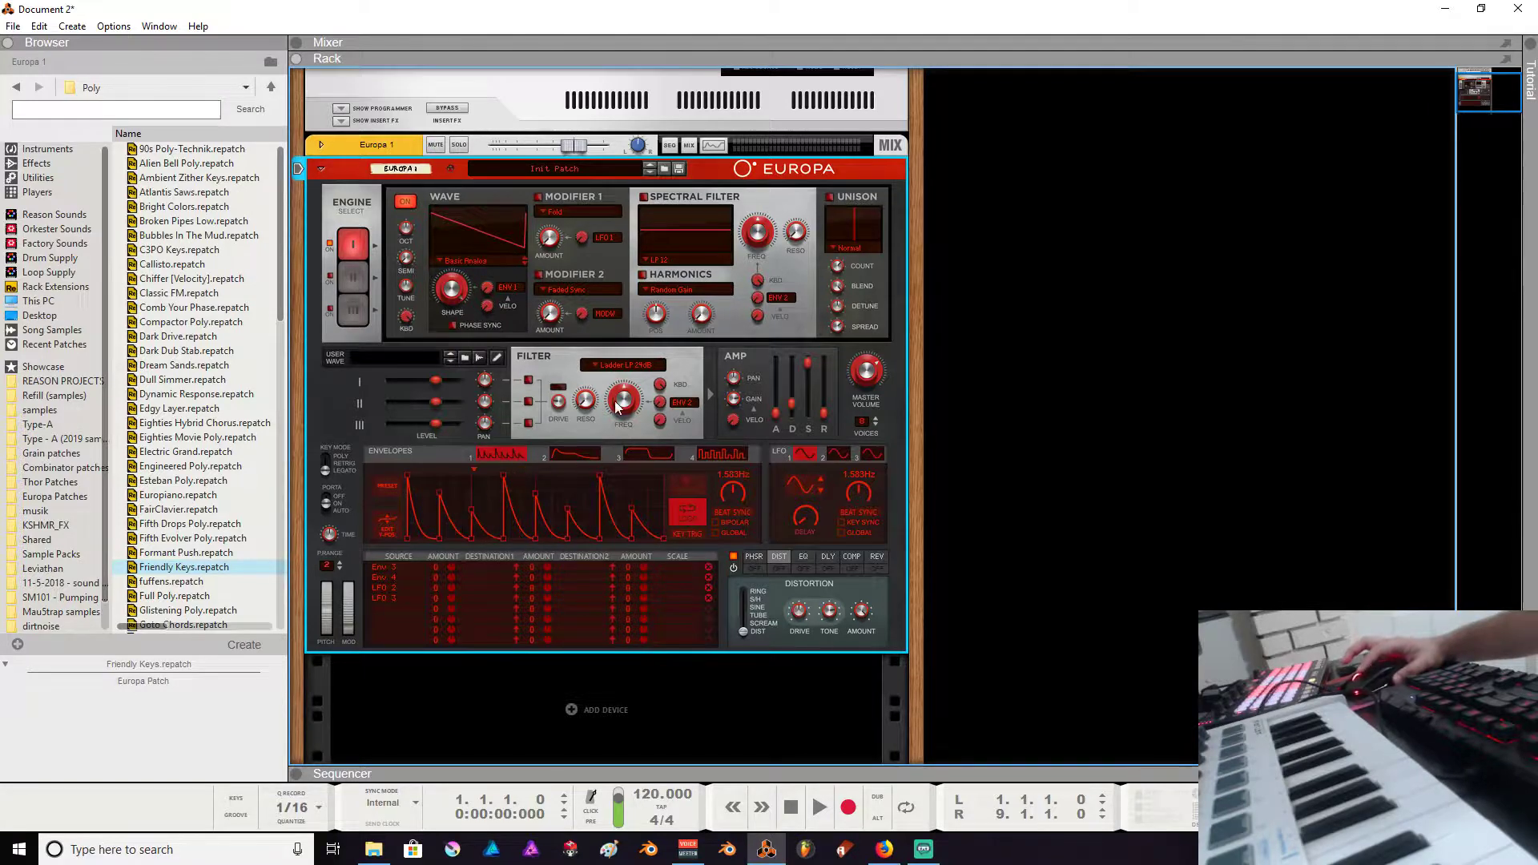
- Make Envelope 1 the filter modulation source, route oscillator I to the filter, and set cutoff near 117 Hz
{"action": "left_click", "coordinate": [682, 403]}
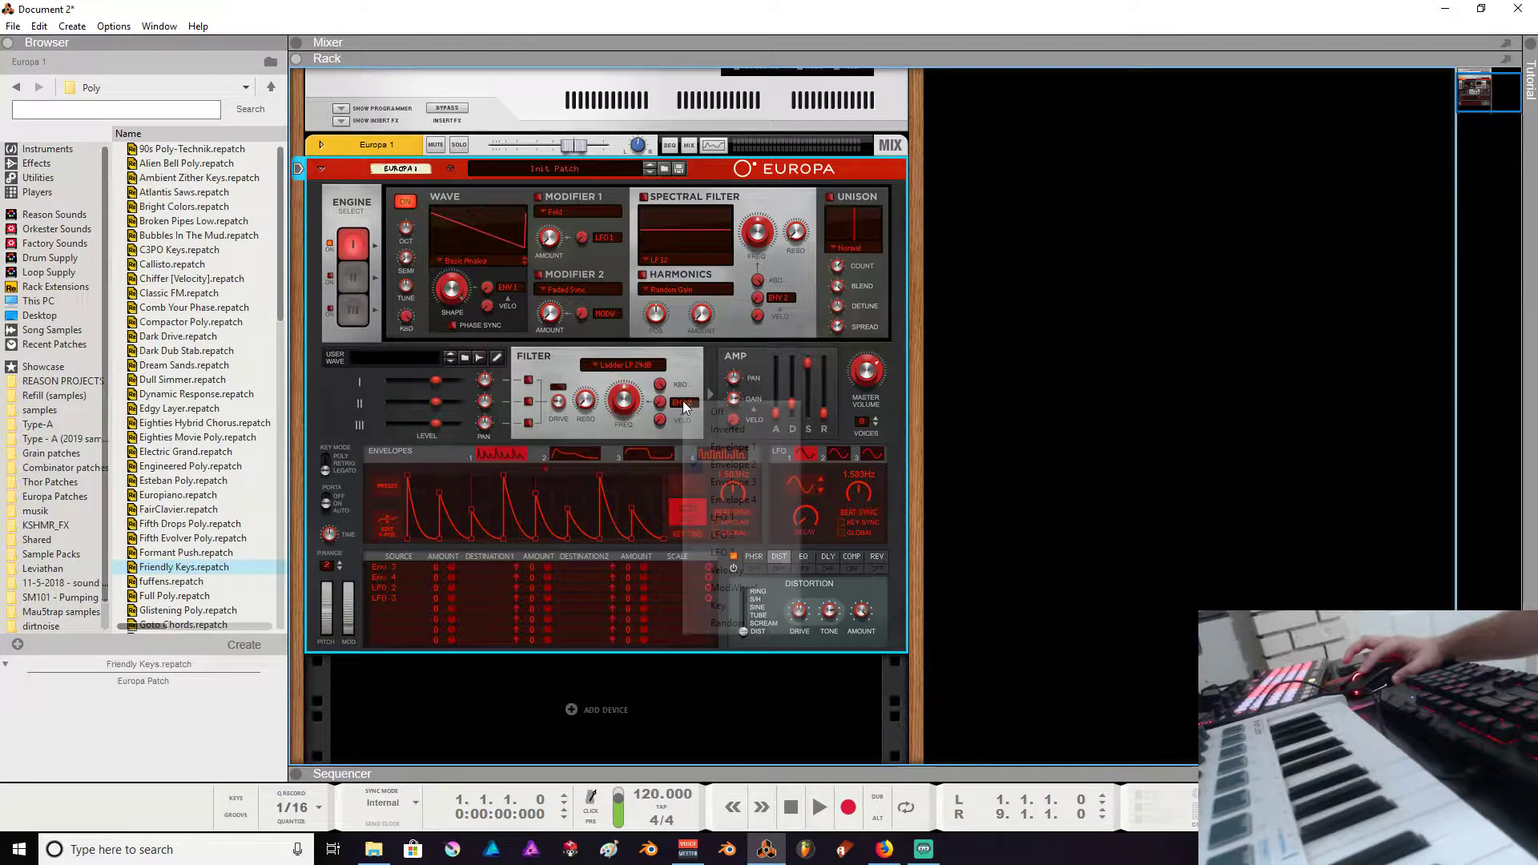
{"action": "left_click", "coordinate": [736, 447]}
{"action": "left_click_drag", "start_coordinate": [629, 398], "coordinate": [632, 429]}
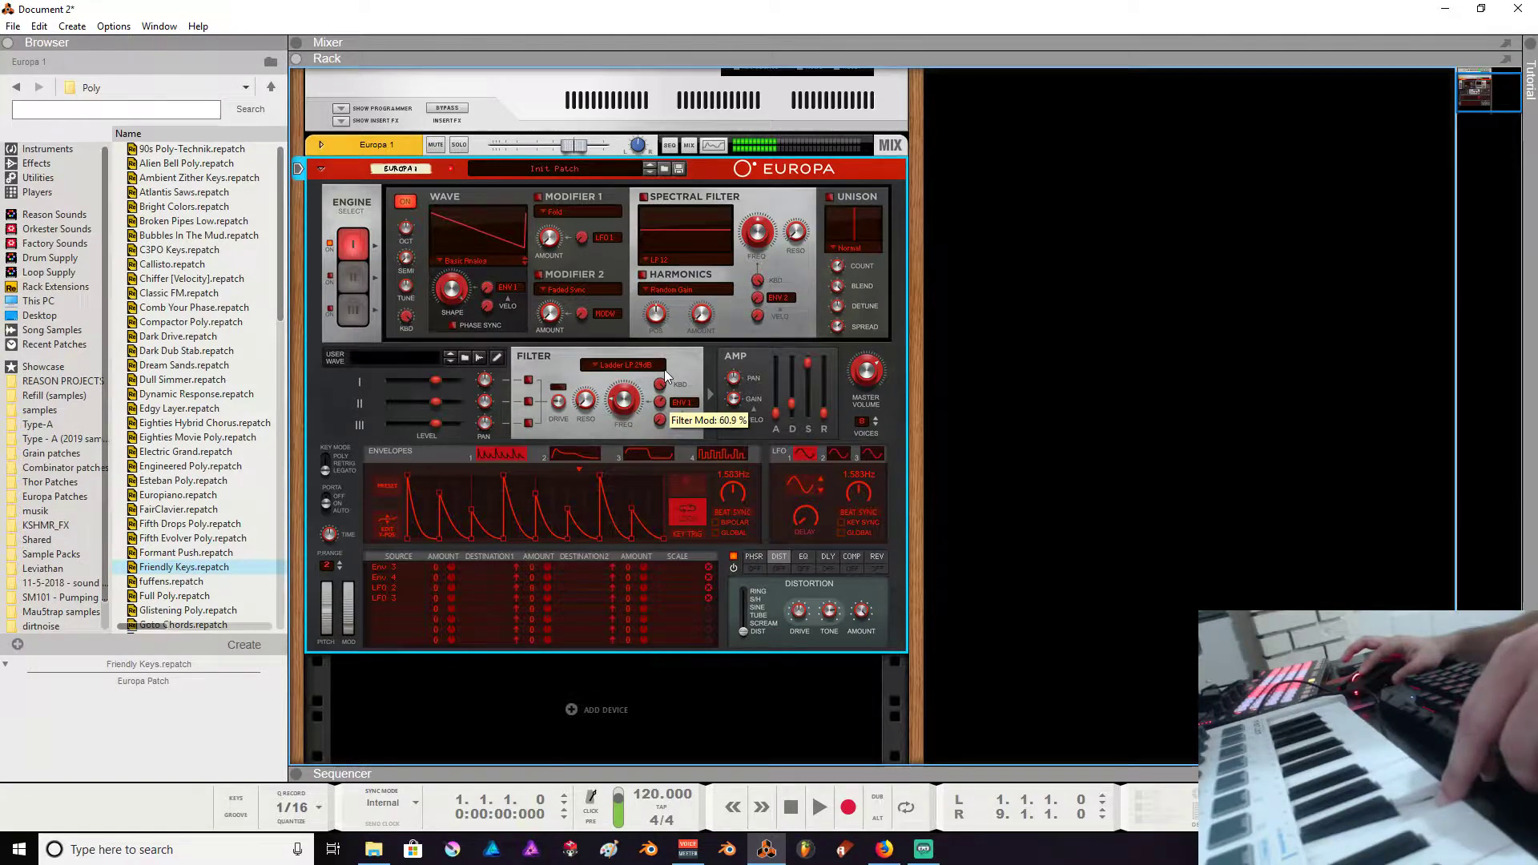
{"action": "left_click", "coordinate": [528, 380]}
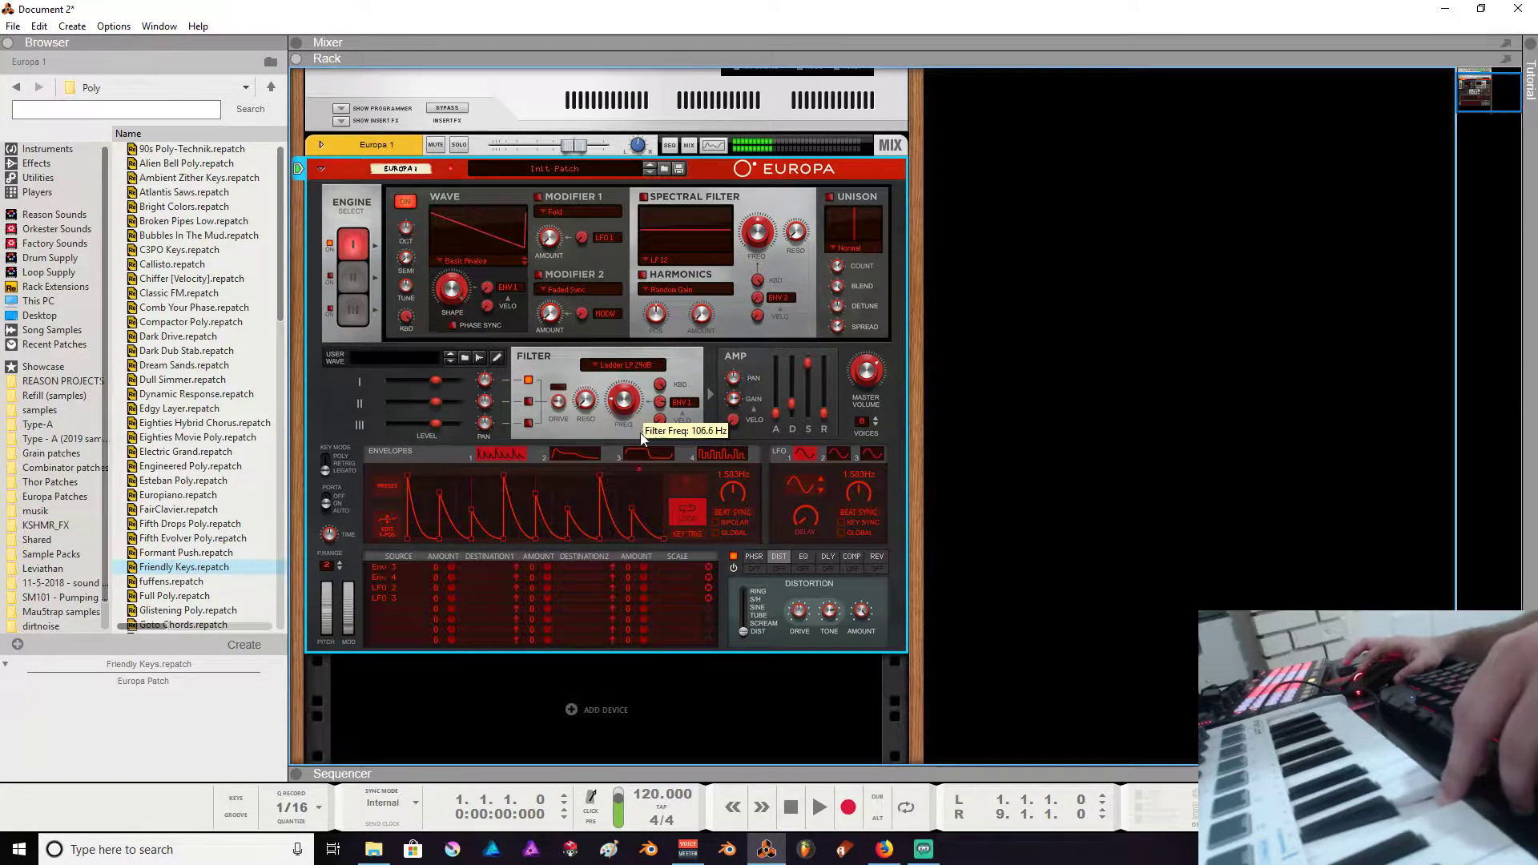
{"action": "mouse_move", "coordinate": [625, 397]}
{"action": "left_mouse_down"}
{"action": "mouse_move", "coordinate": [669, 368]}
{"action": "mouse_move", "coordinate": [641, 383]}
{"action": "left_mouse_up"}
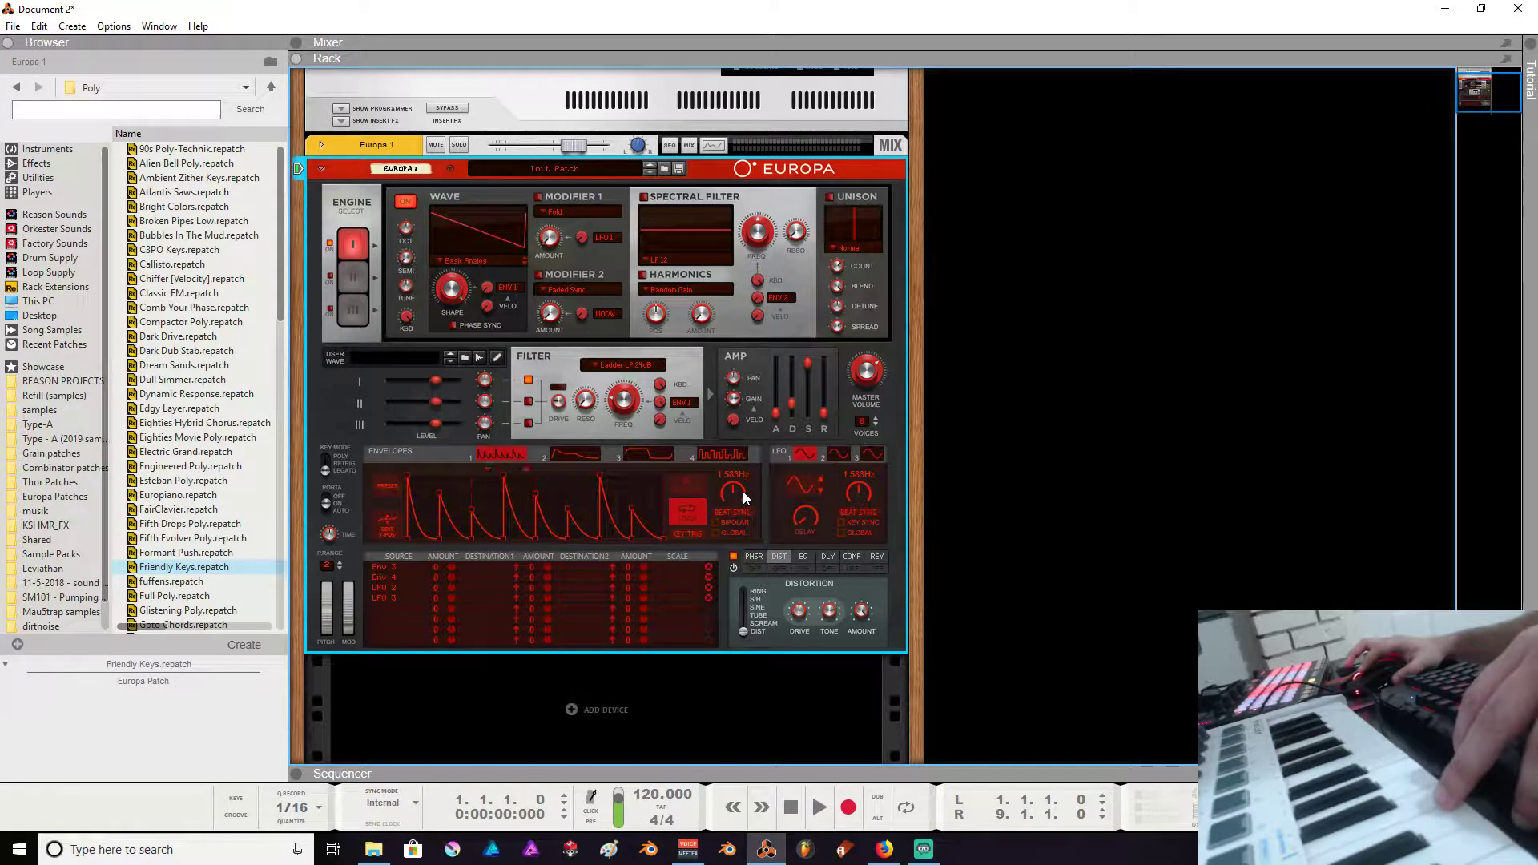
- Slow Envelope 1's repeat rate, enable Beat Sync, and set the rate to 2/4
{"action": "left_click_drag", "start_coordinate": [734, 488], "coordinate": [731, 513]}
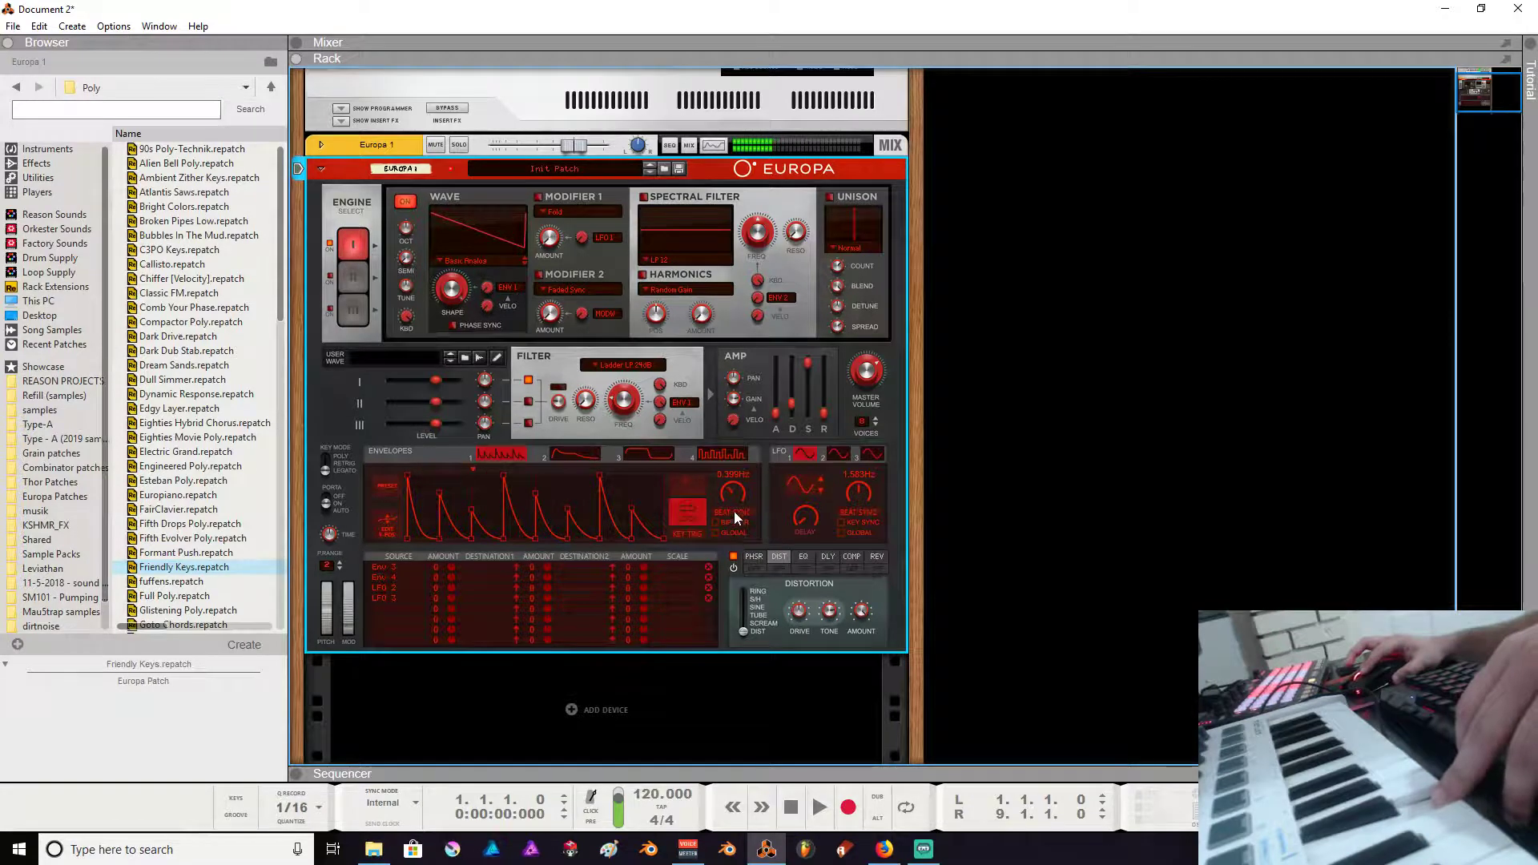
{"action": "left_click_drag", "start_coordinate": [737, 436], "coordinate": [749, 546]}
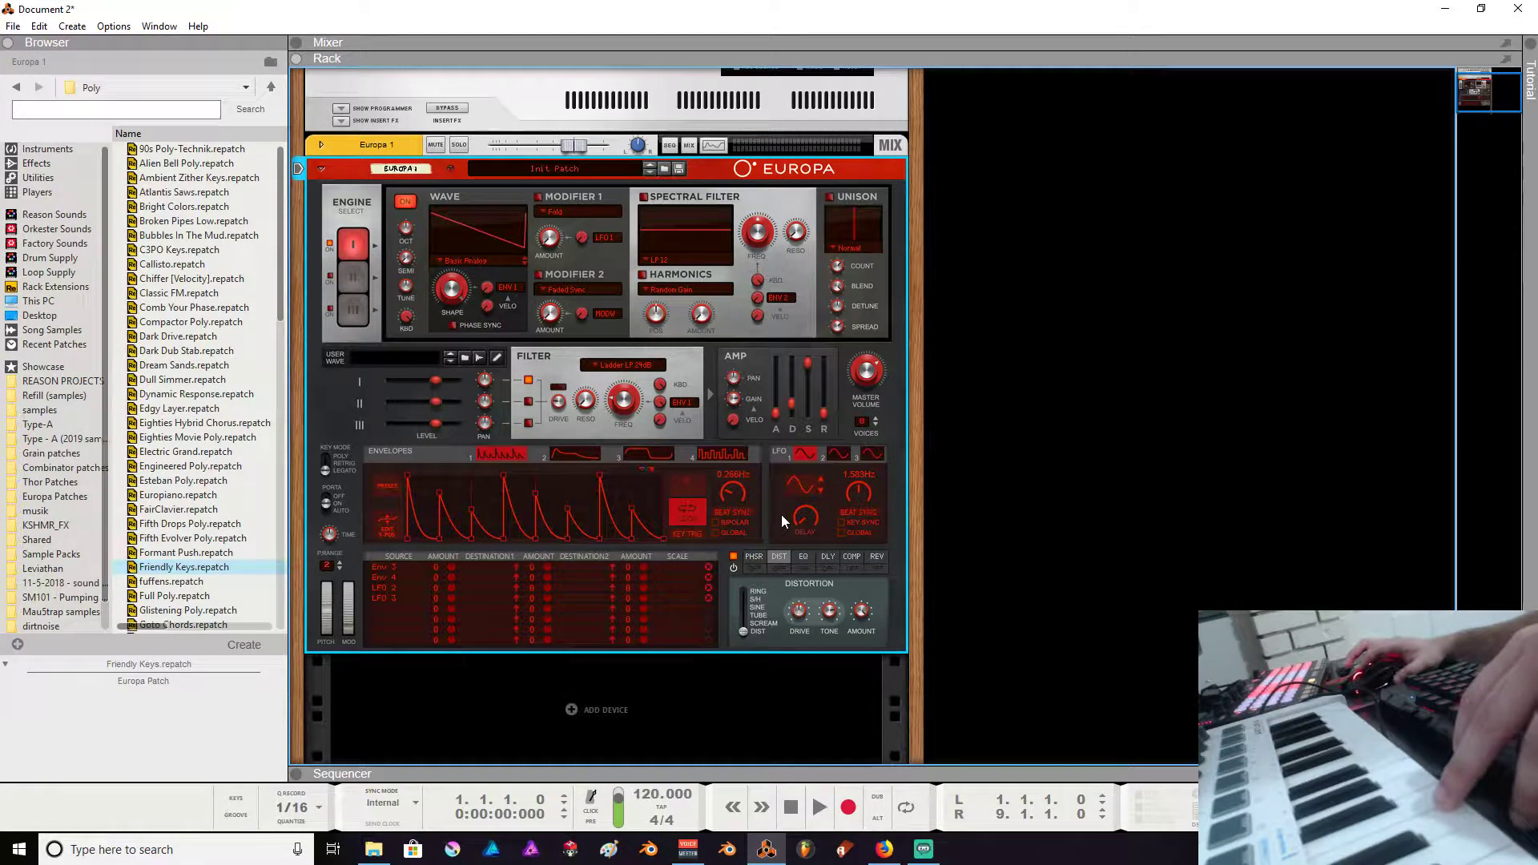
{"action": "left_click", "coordinate": [748, 512]}
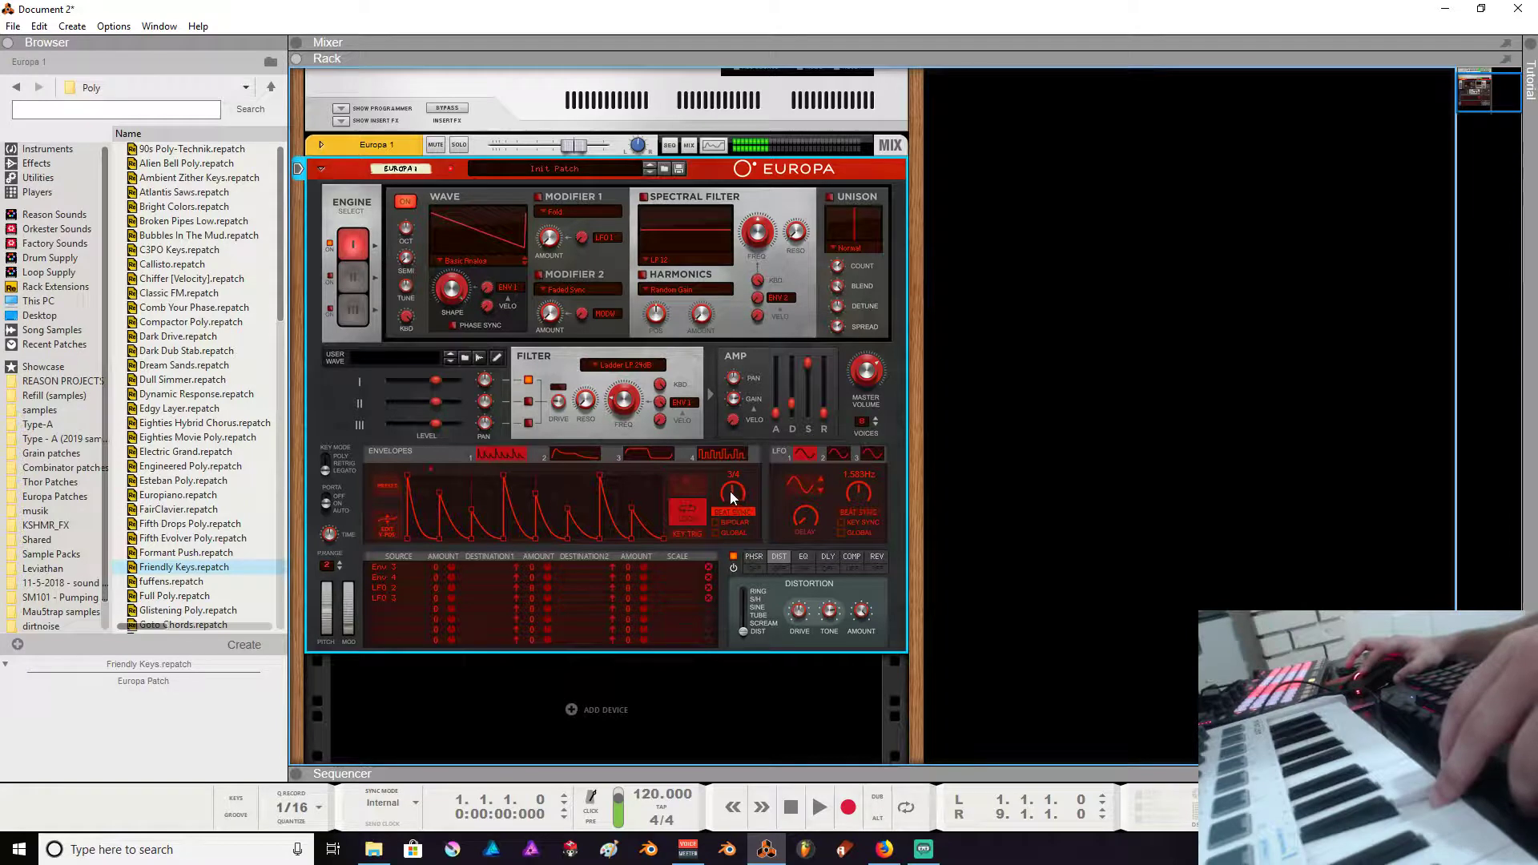
{"action": "left_click_drag", "start_coordinate": [729, 492], "coordinate": [729, 496]}
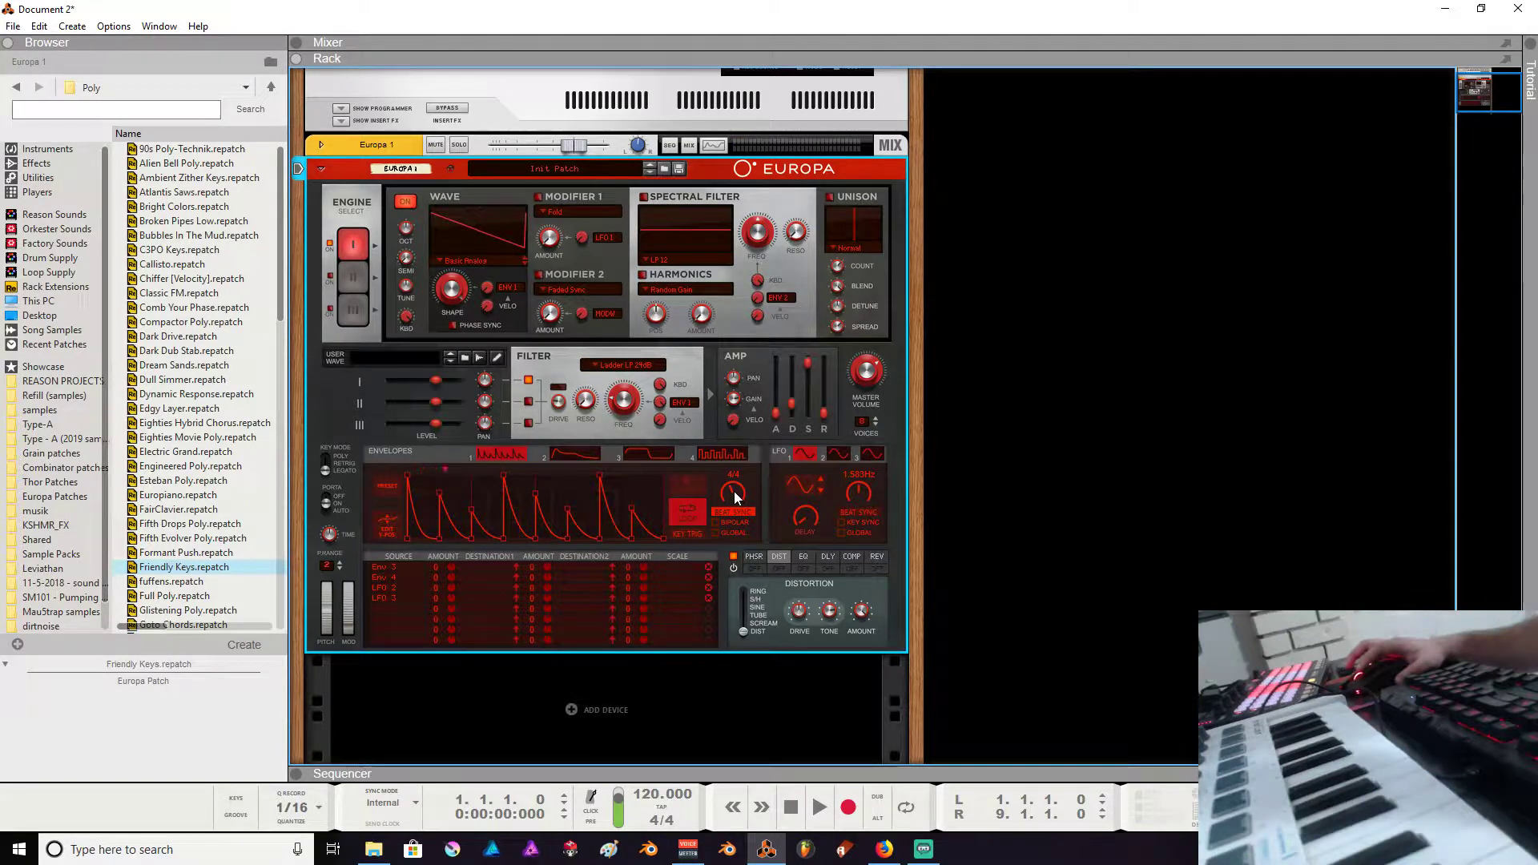
{"action": "mouse_move", "coordinate": [747, 497]}
{"action": "left_mouse_down"}
{"action": "mouse_move", "coordinate": [721, 483]}
{"action": "mouse_move", "coordinate": [739, 495]}
{"action": "mouse_move", "coordinate": [743, 481]}
{"action": "left_mouse_up"}
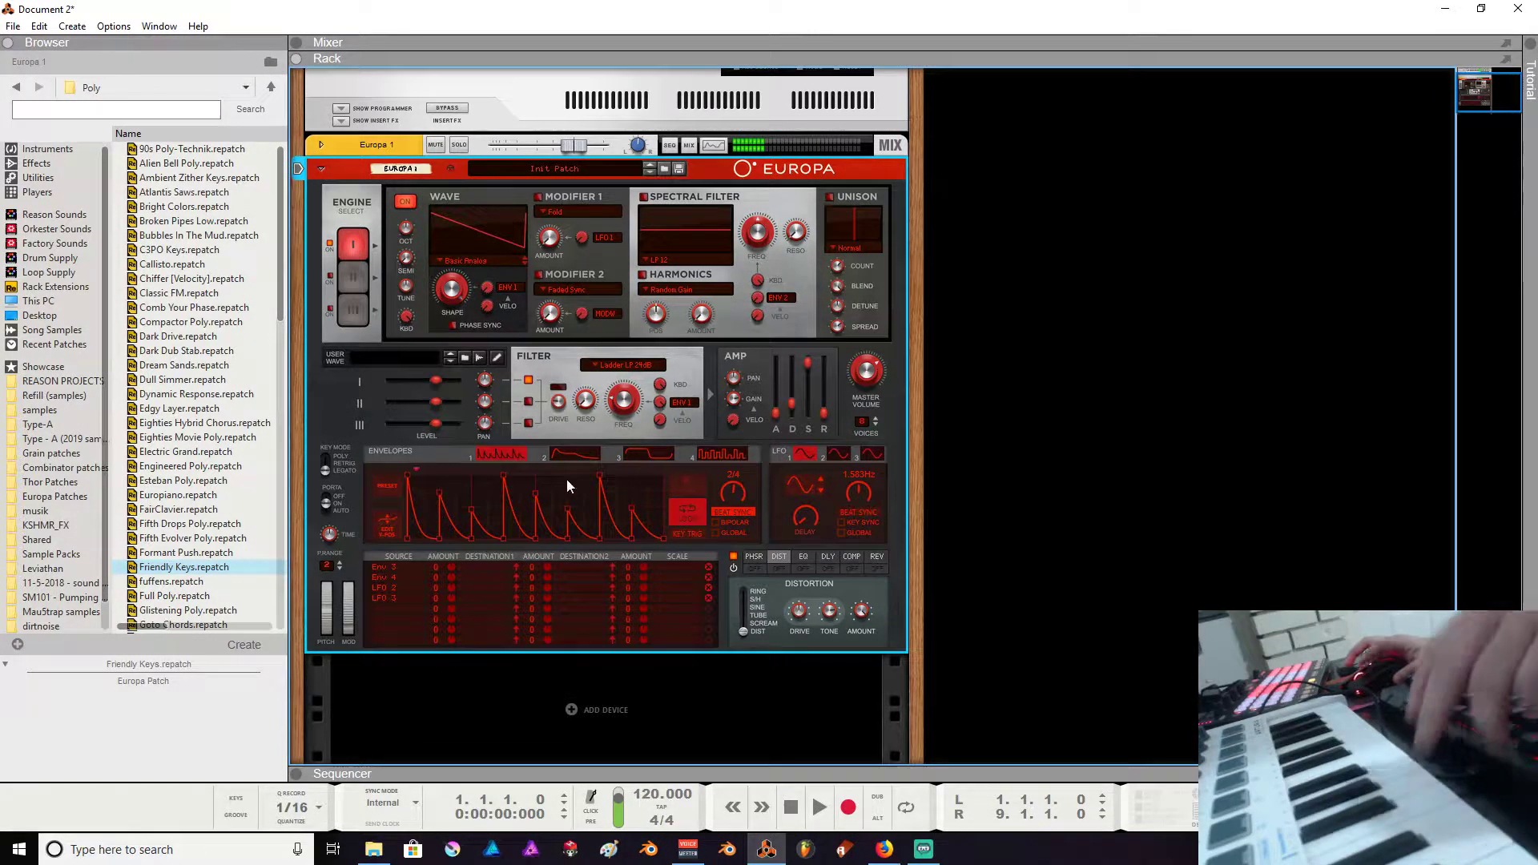
{"action": "left_click", "coordinate": [396, 487]}
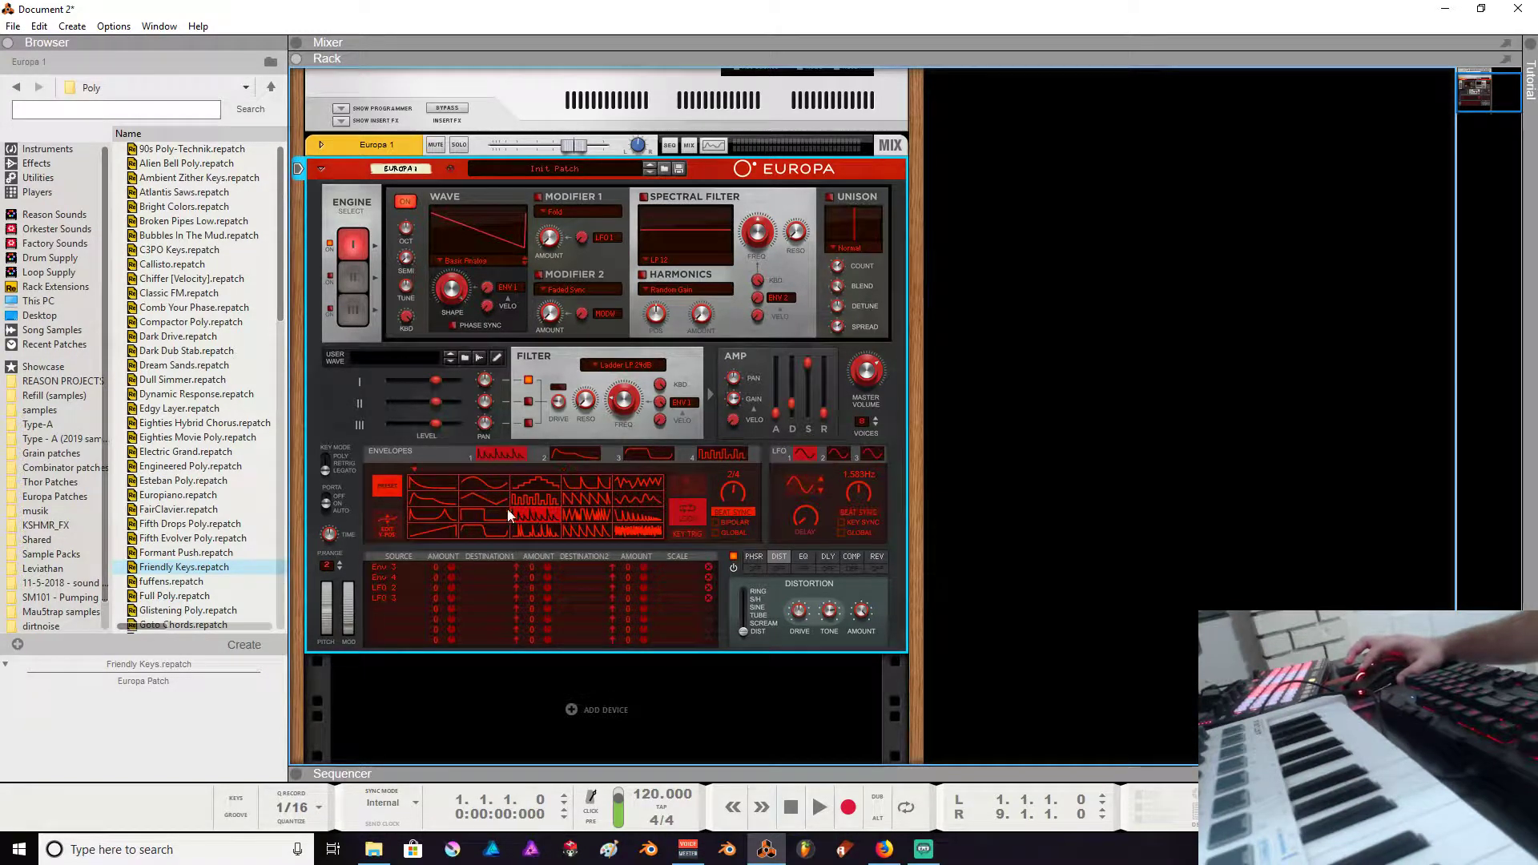
- Try the decay, exponential-decay and square gate presets on Envelope 1
{"action": "left_click", "coordinate": [450, 484]}
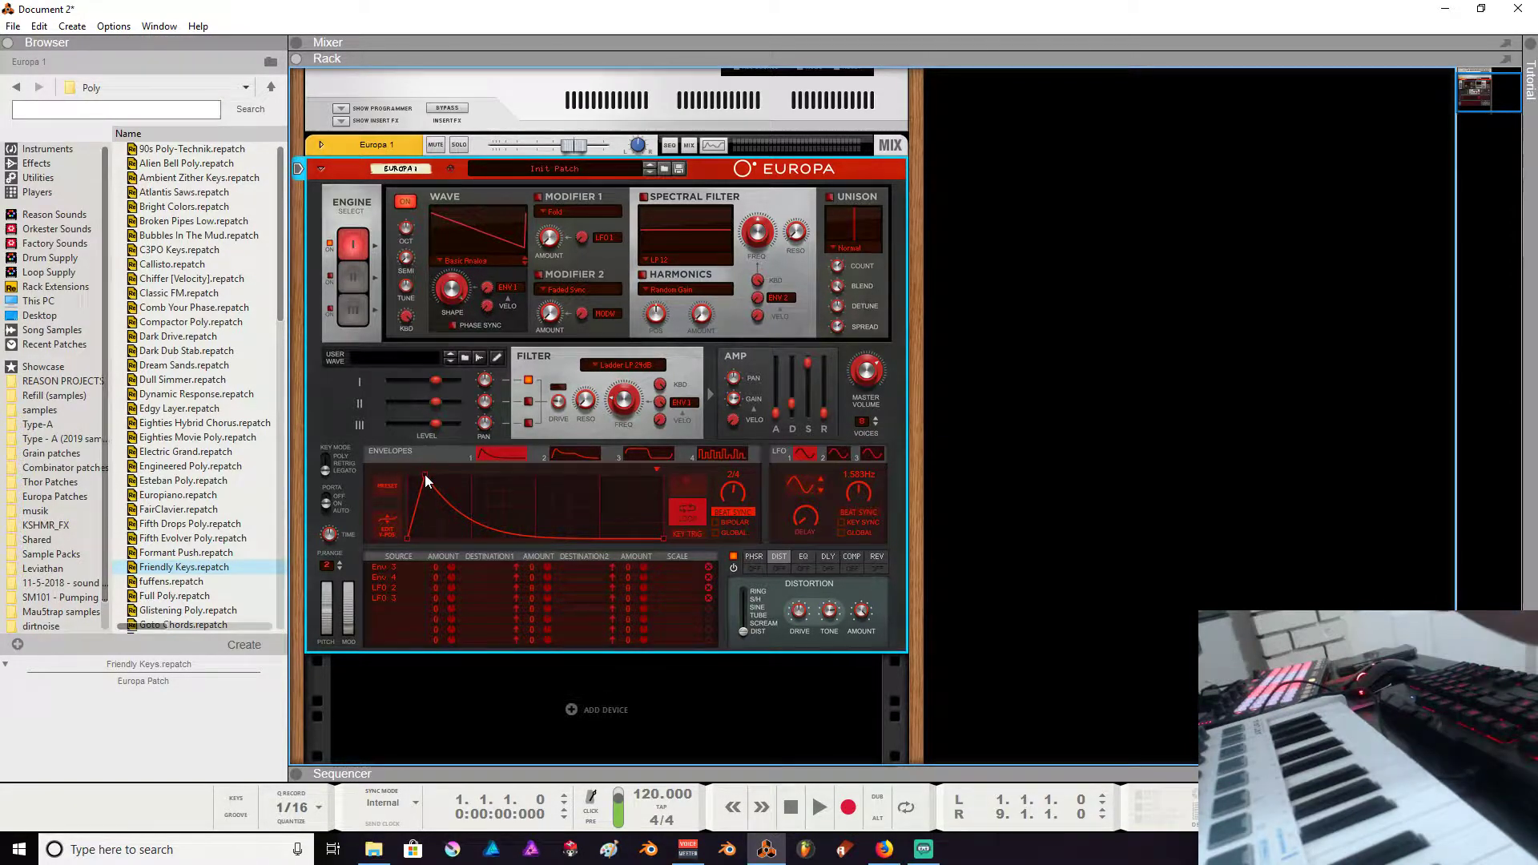
{"action": "left_click_drag", "start_coordinate": [427, 481], "coordinate": [372, 469]}
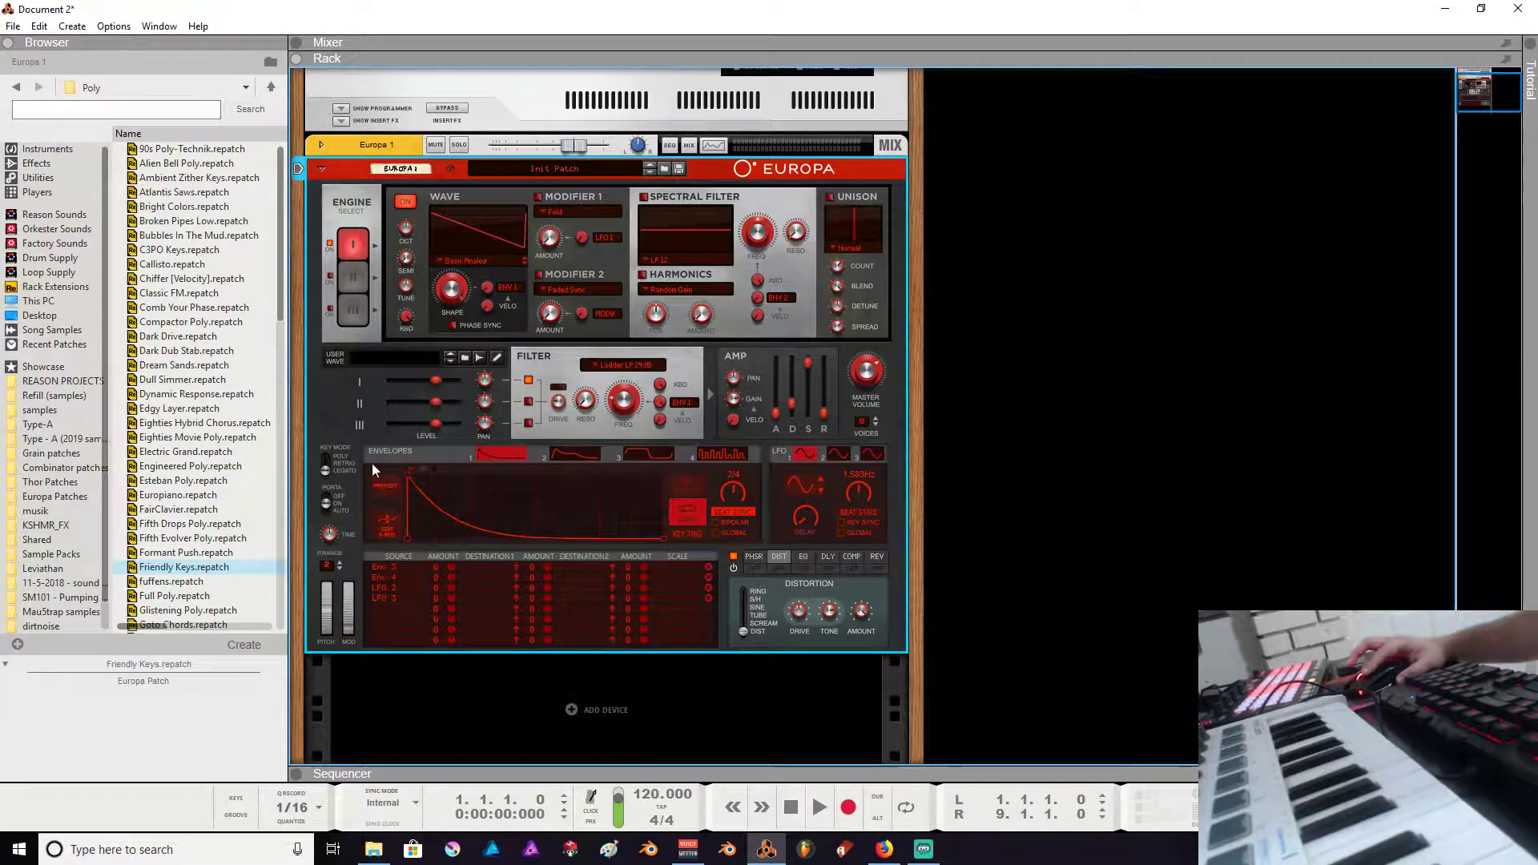
{"action": "left_click", "coordinate": [392, 486]}
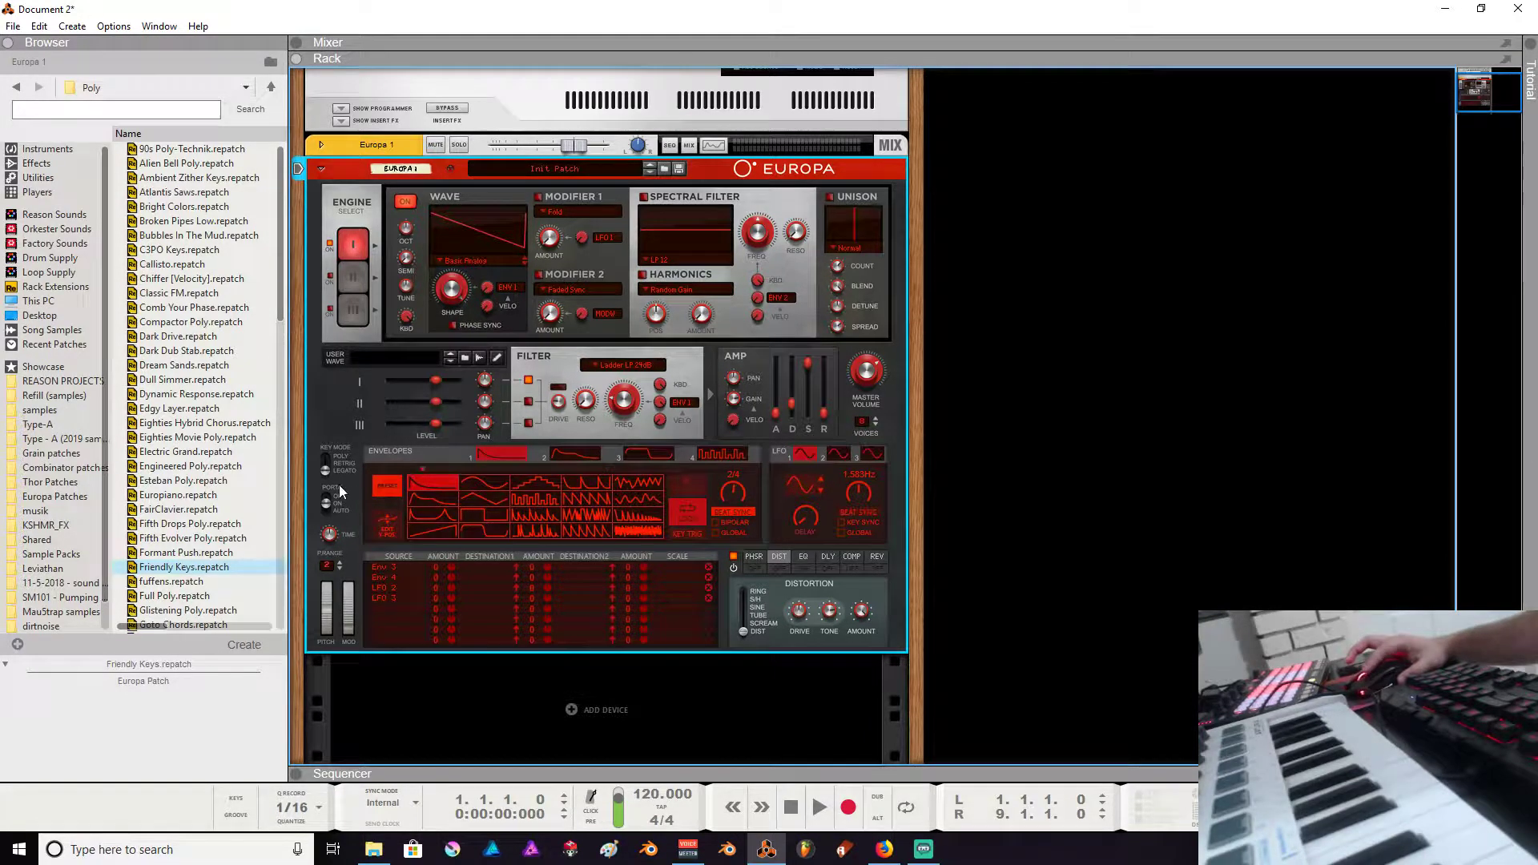
{"action": "left_click", "coordinate": [475, 527]}
{"action": "left_click", "coordinate": [392, 492]}
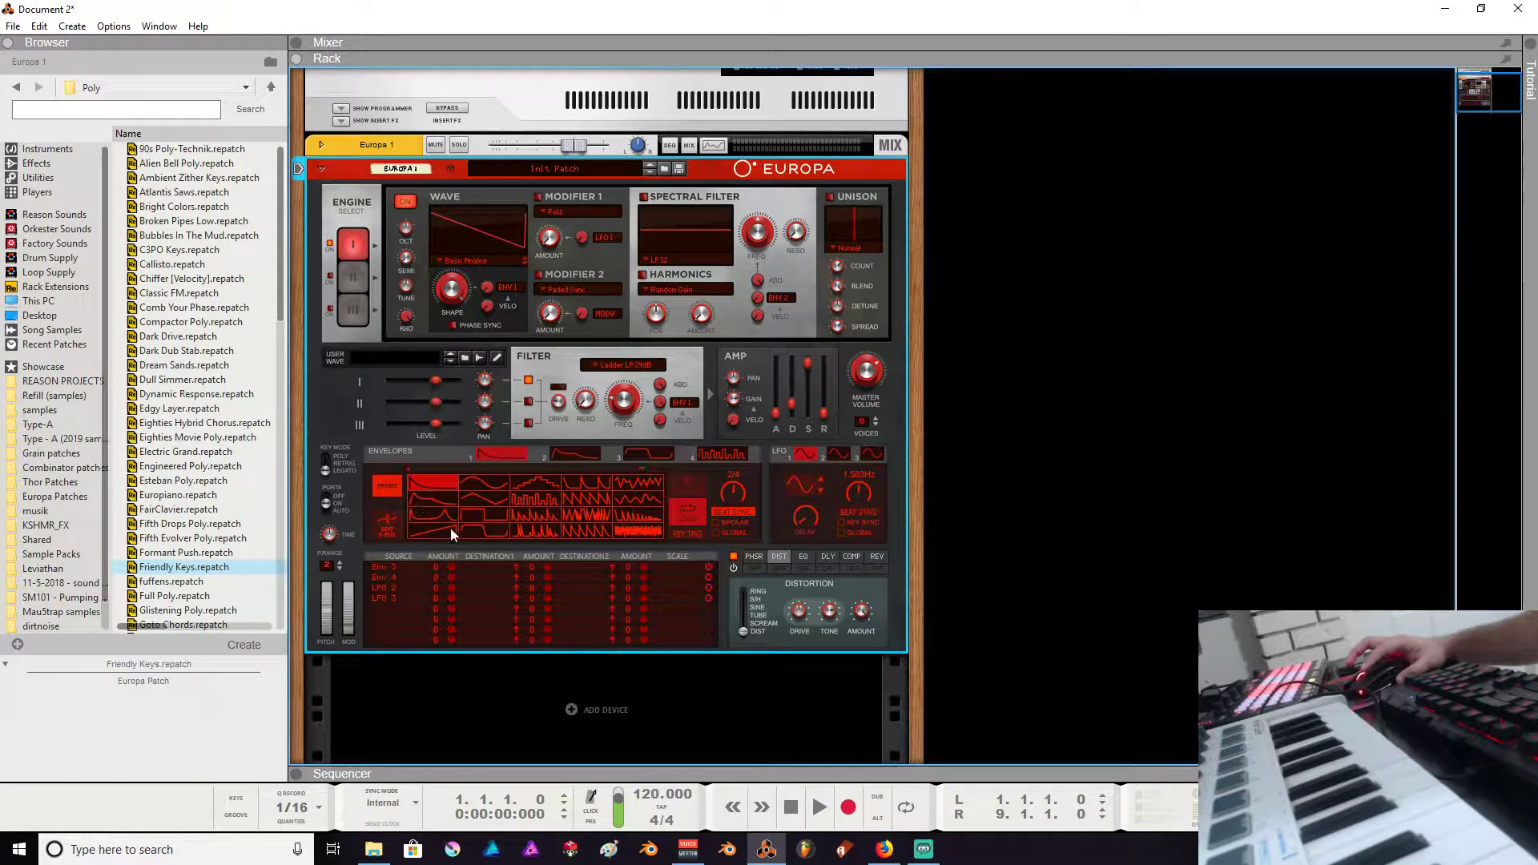
{"action": "left_click", "coordinate": [484, 514]}
- Apply the rhythmic gated step pattern, enable EDIT, and raise one of its steps
{"action": "left_click", "coordinate": [383, 484]}
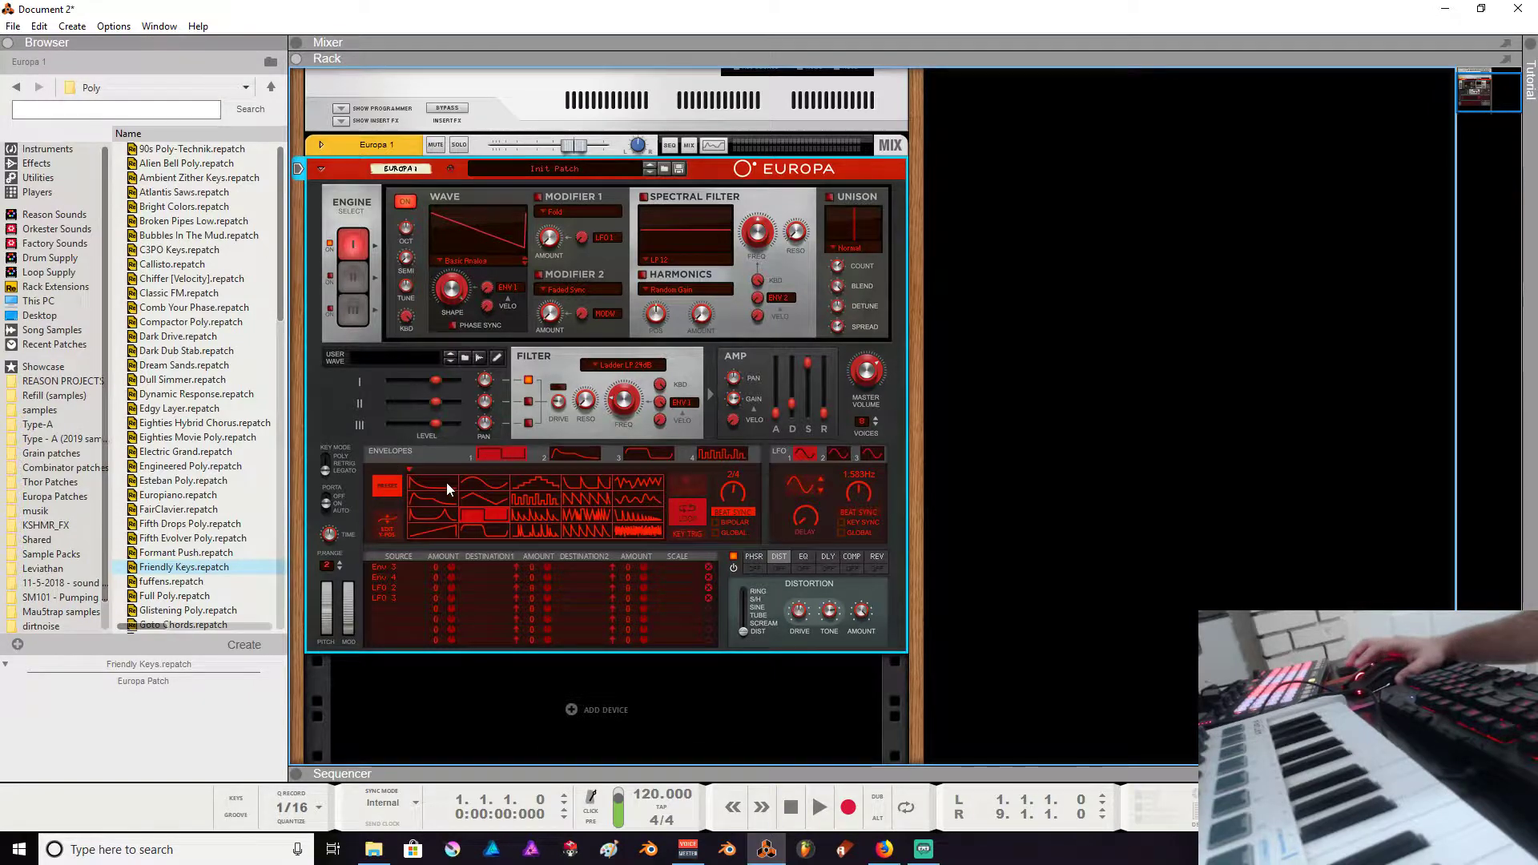
{"action": "left_click", "coordinate": [473, 517]}
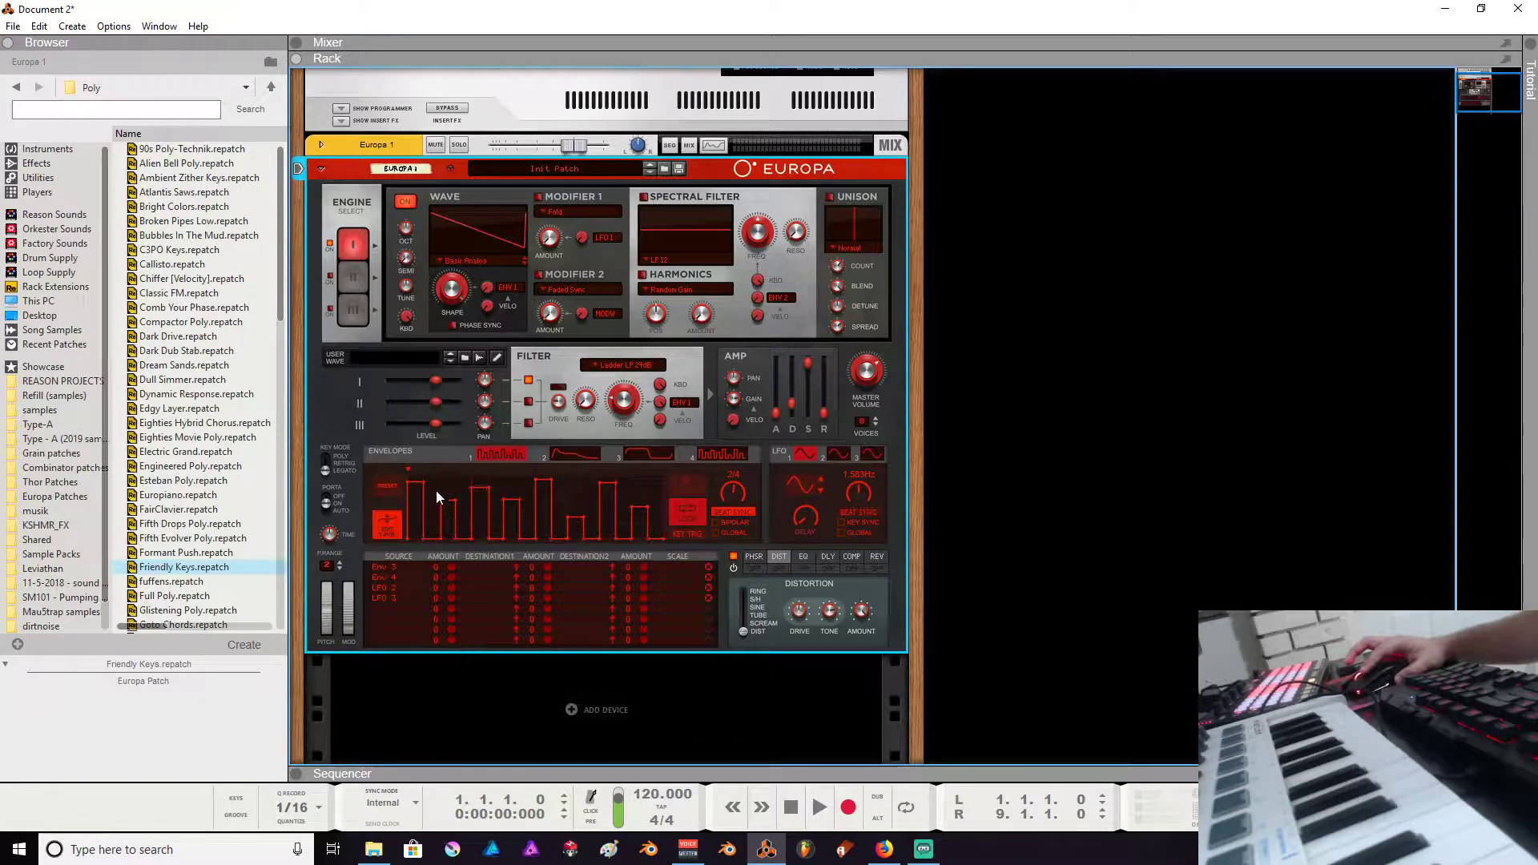
{"action": "left_click", "coordinate": [397, 522]}
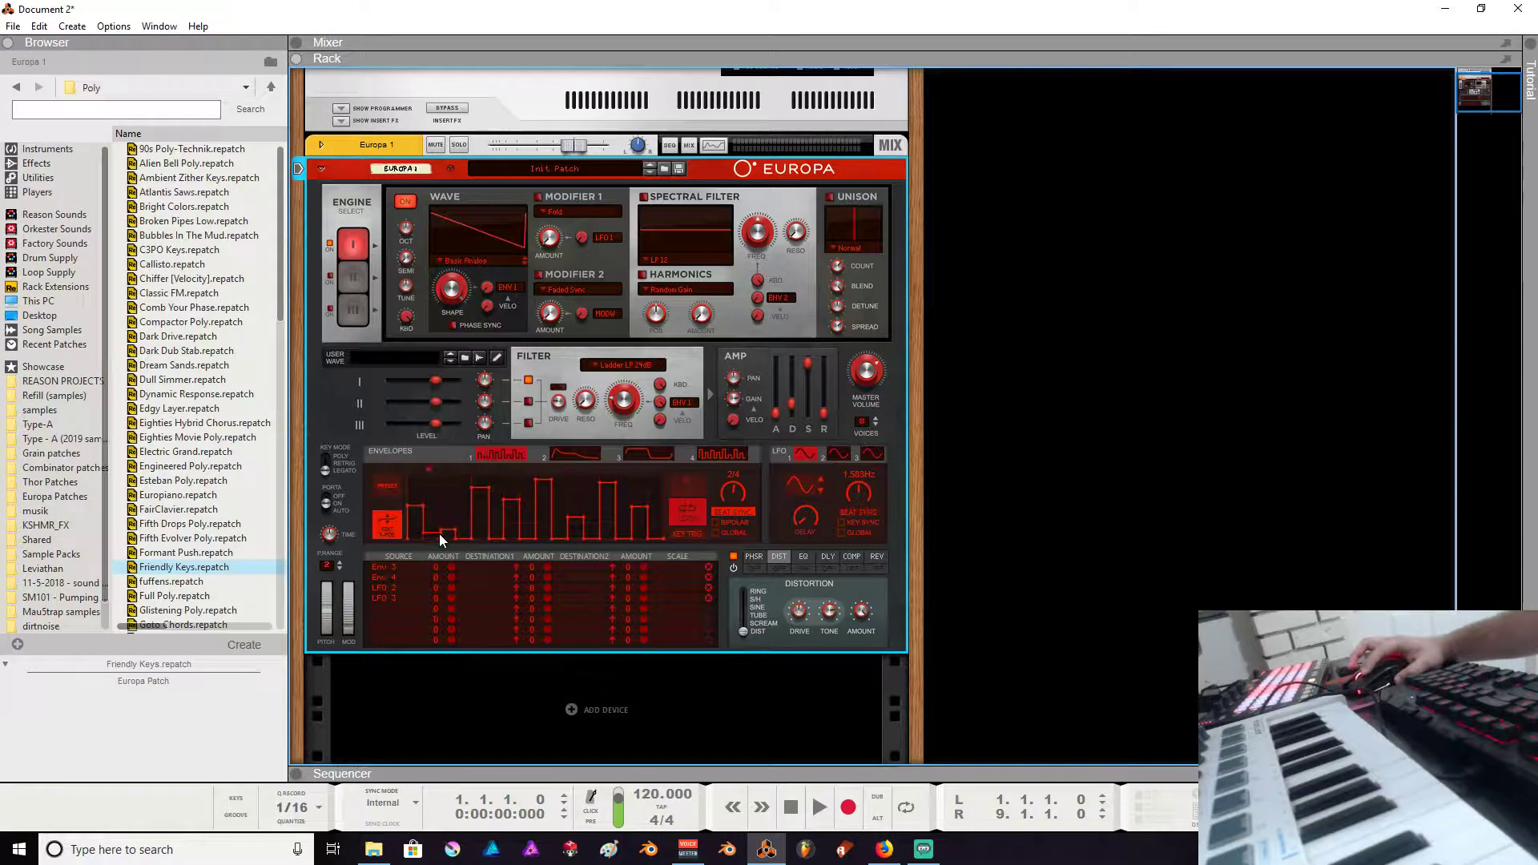
{"action": "left_click_drag", "start_coordinate": [439, 534], "coordinate": [450, 503]}
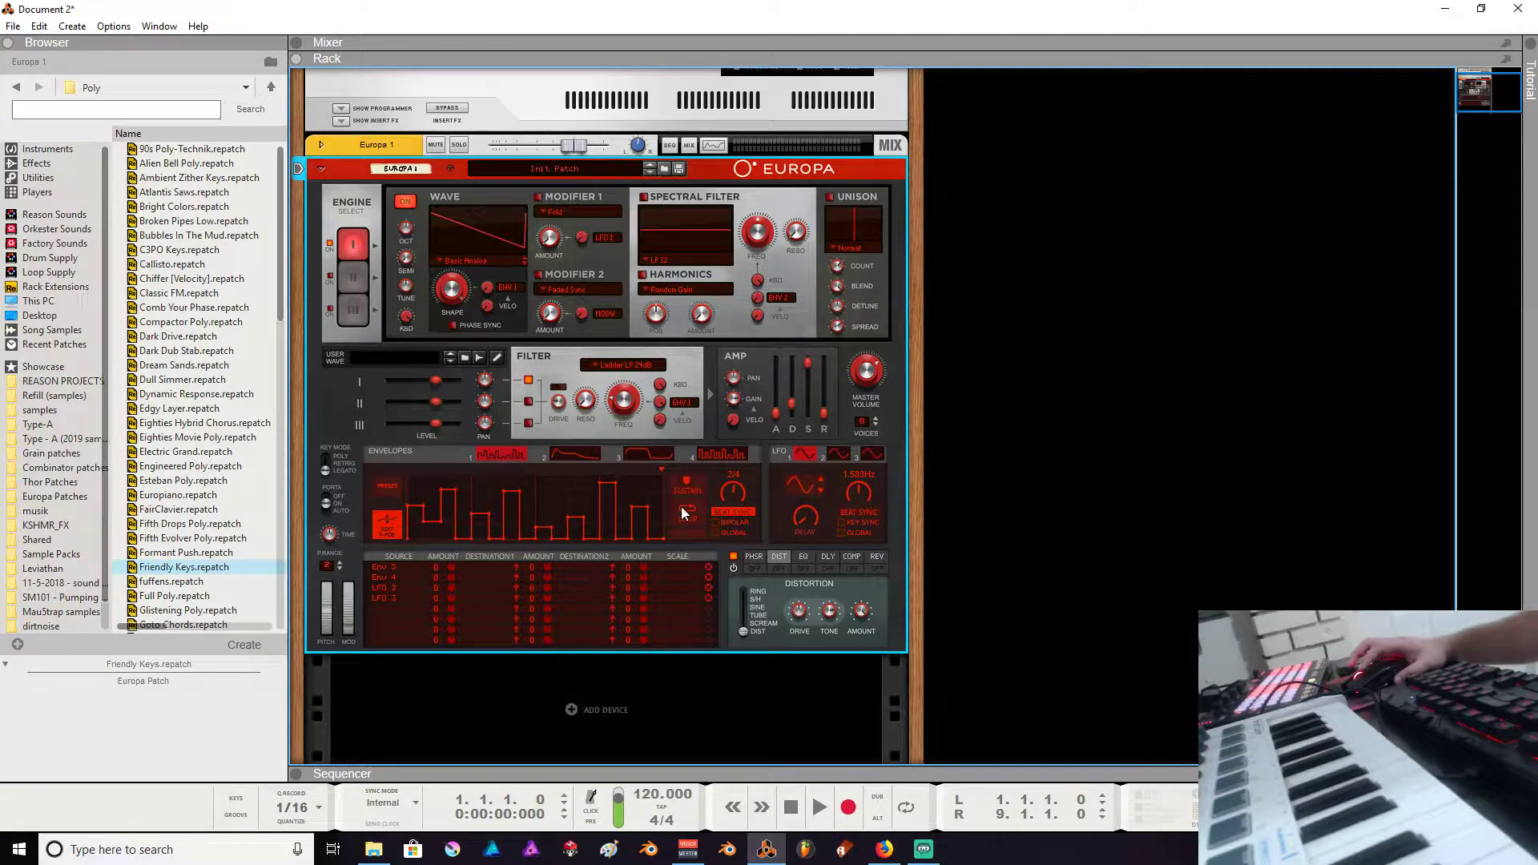
{"action": "left_click", "coordinate": [685, 487]}
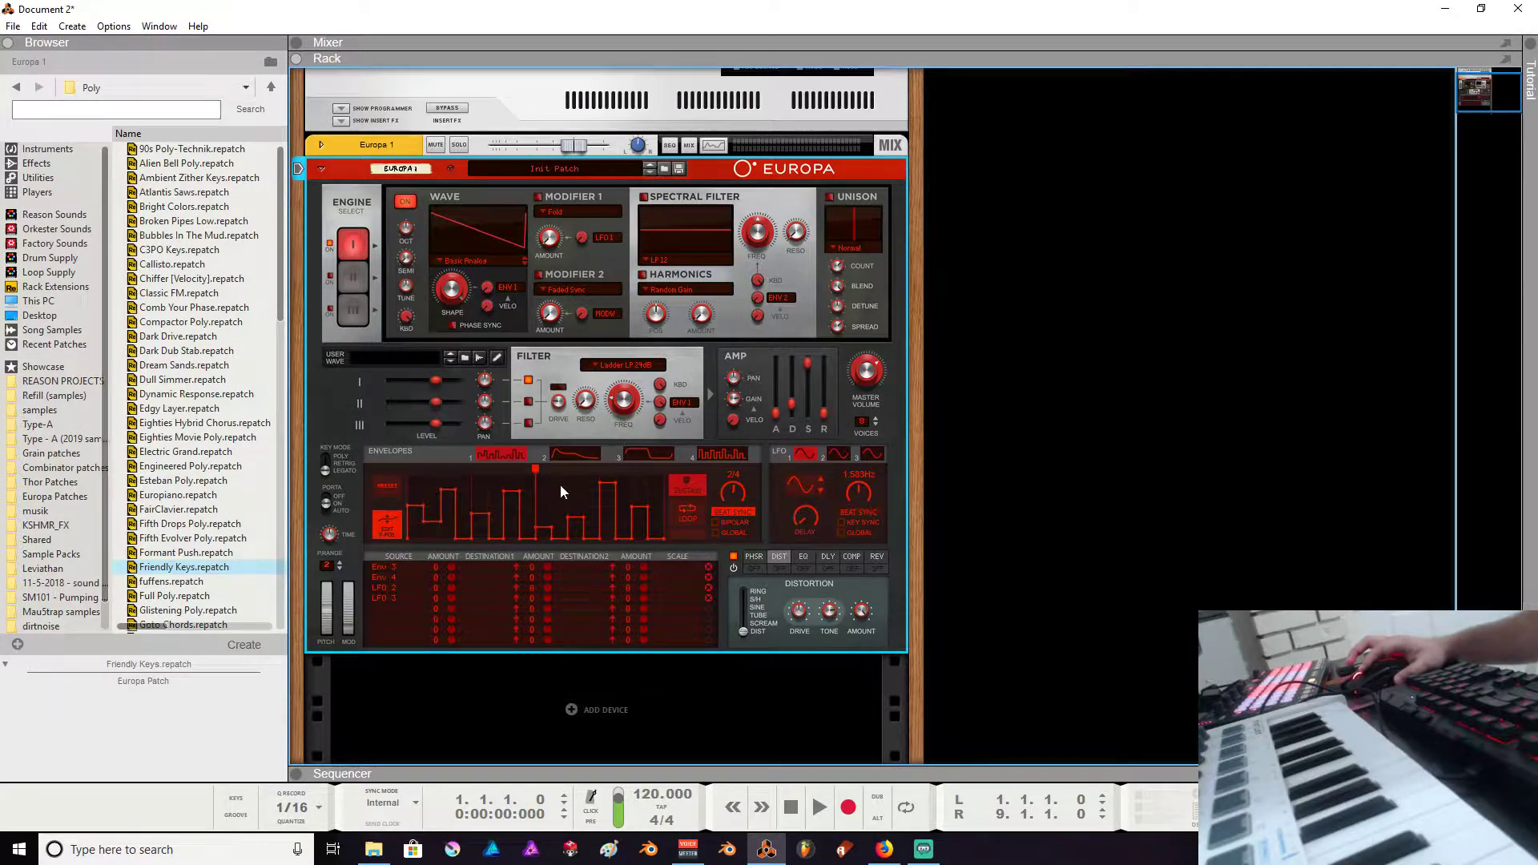
{"action": "left_click_drag", "start_coordinate": [498, 468], "coordinate": [474, 470]}
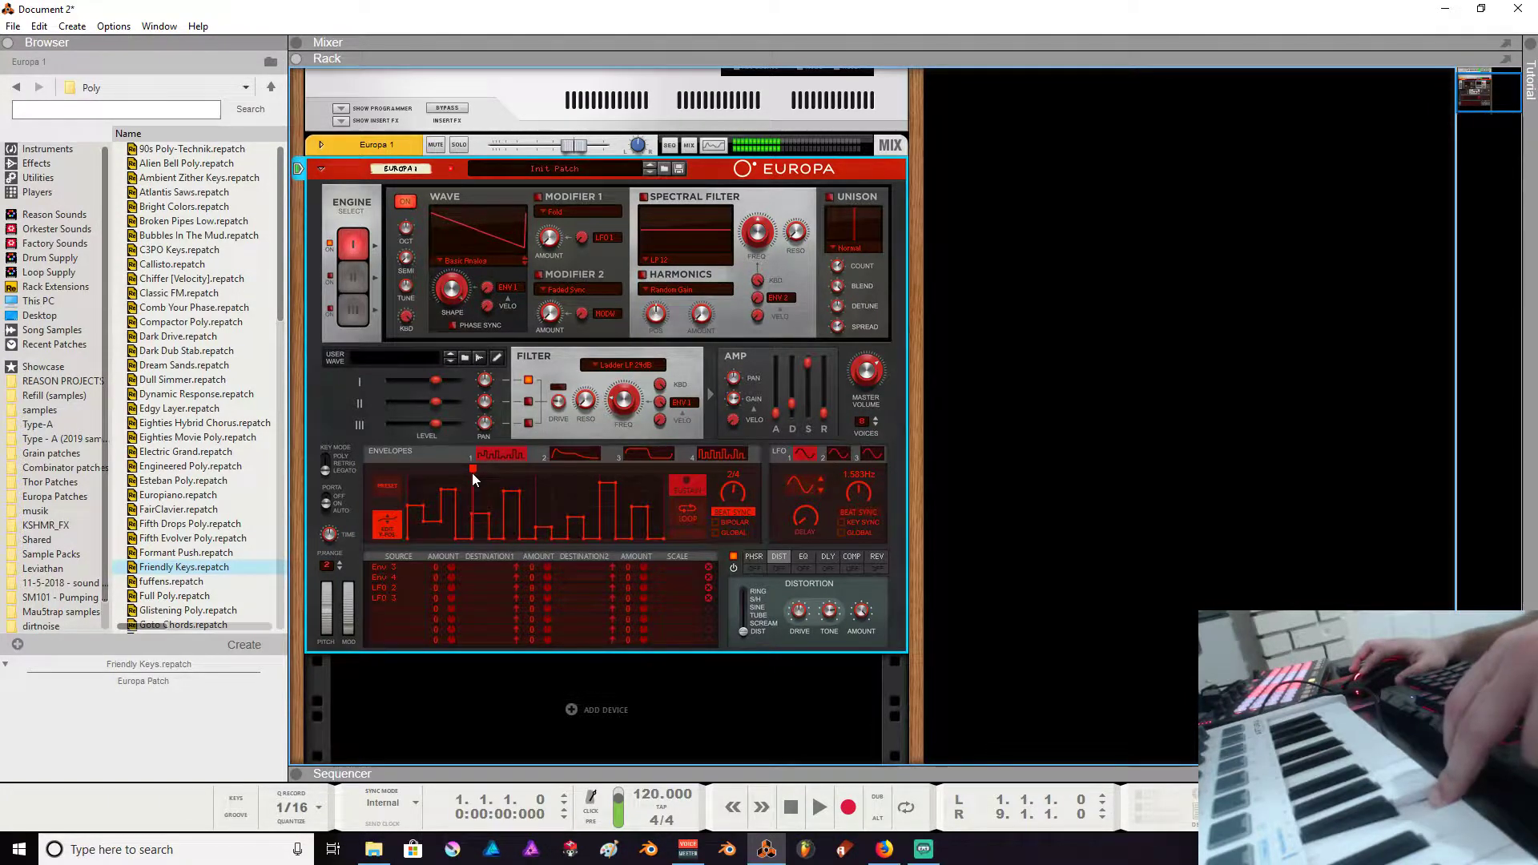
{"action": "left_click_drag", "start_coordinate": [473, 471], "coordinate": [492, 472]}
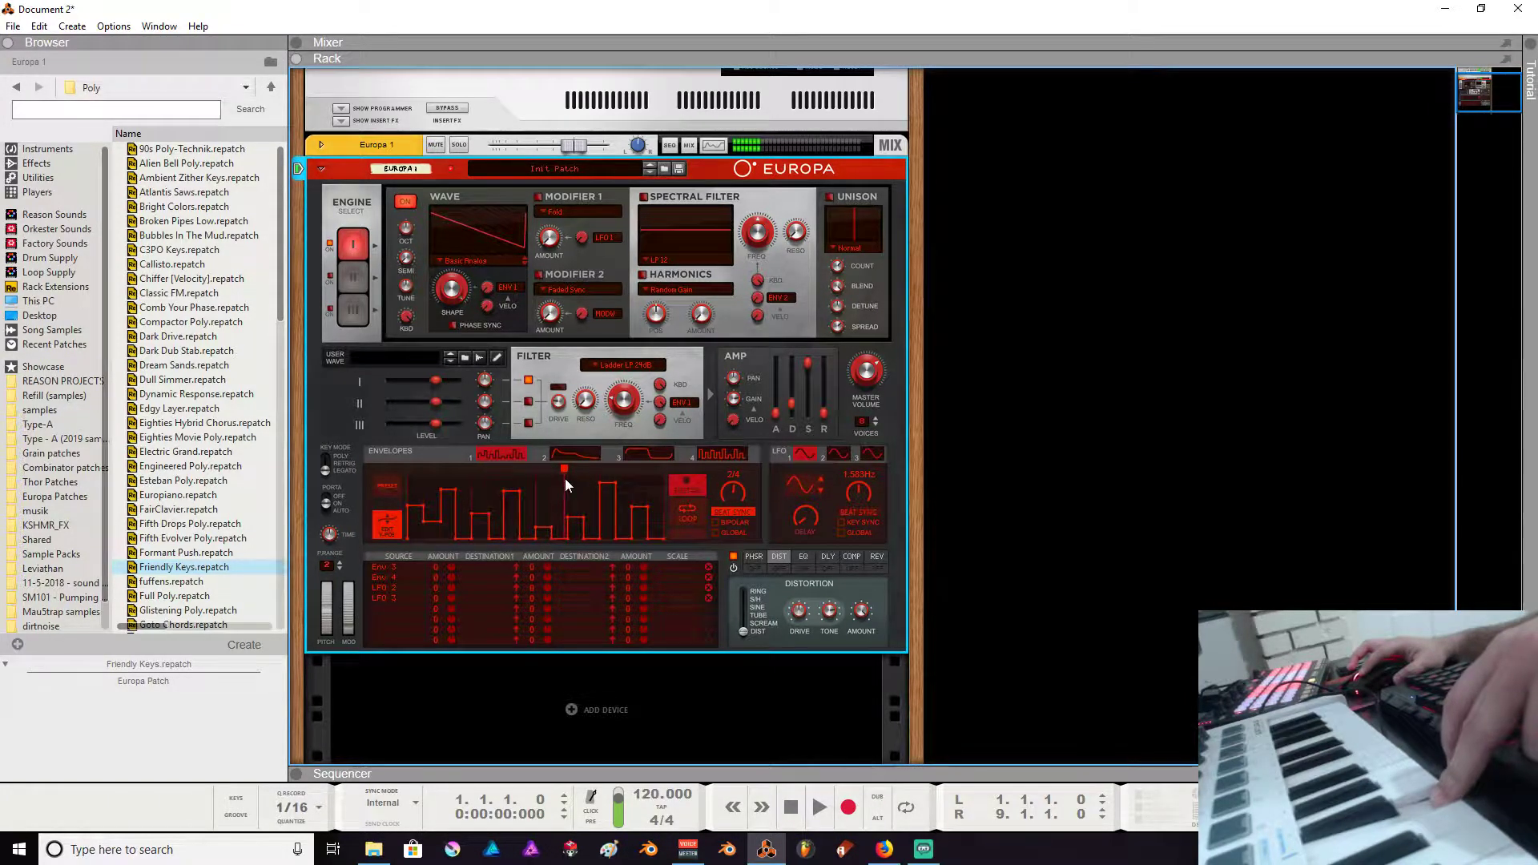
{"action": "left_click", "coordinate": [689, 488]}
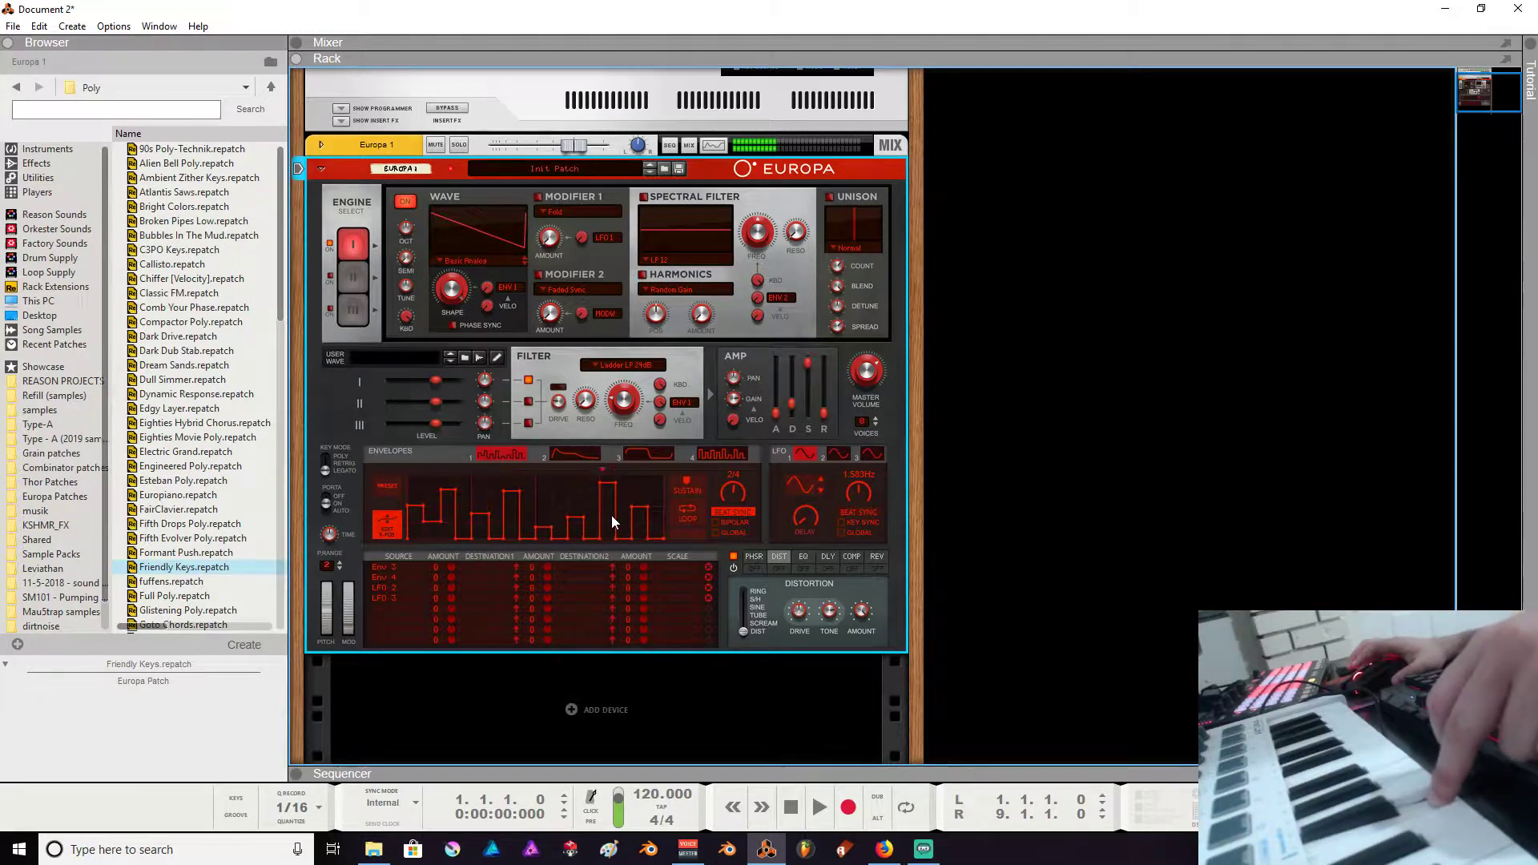
{"action": "left_click", "coordinate": [687, 517]}
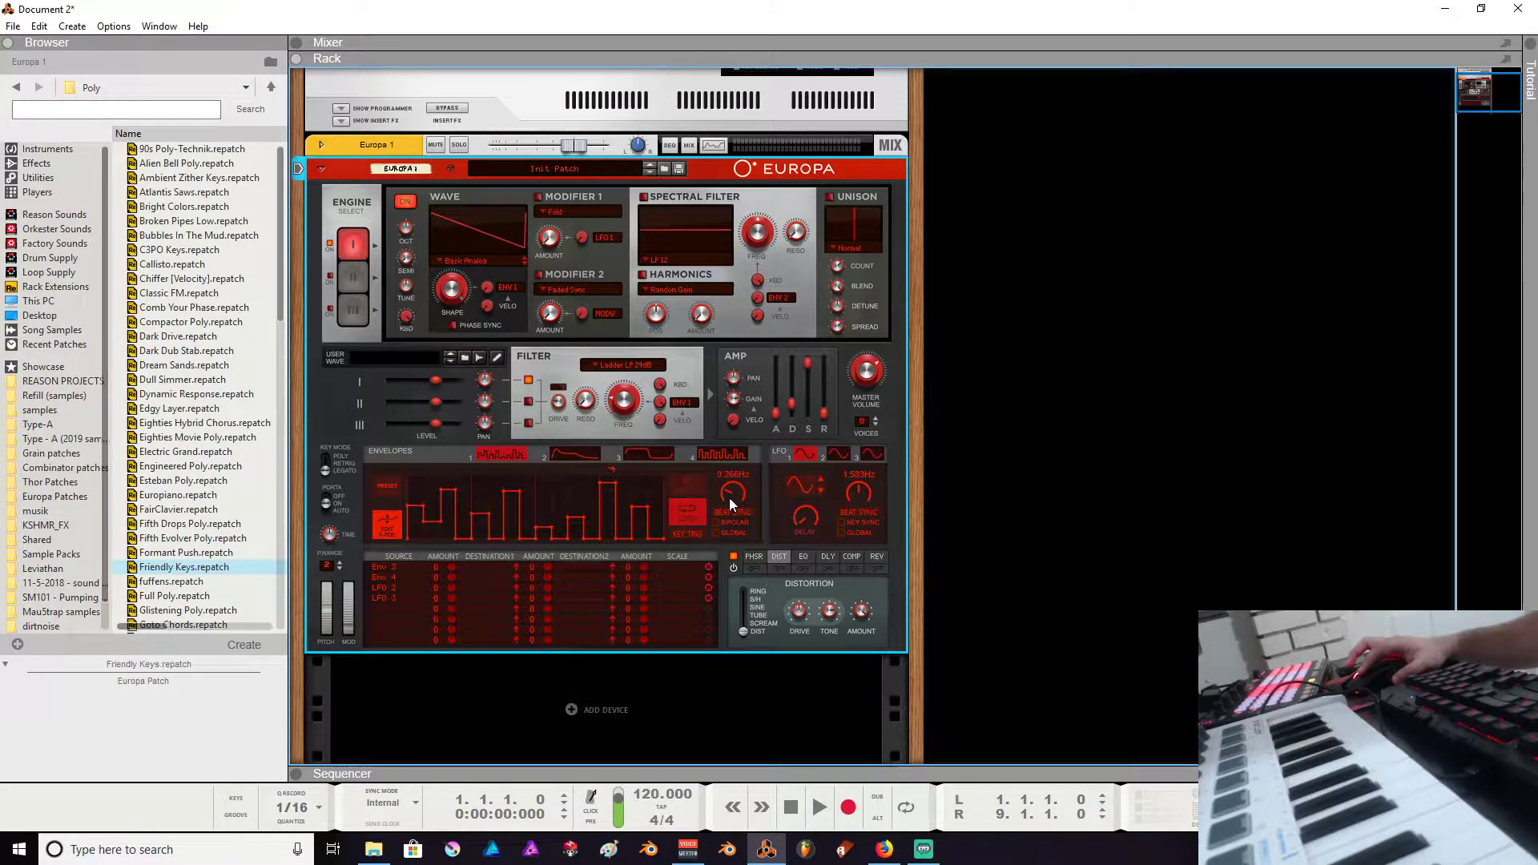
- Raise the looping envelope 1's rate to 0.349Hz
{"action": "left_click_drag", "start_coordinate": [729, 497], "coordinate": [729, 490]}
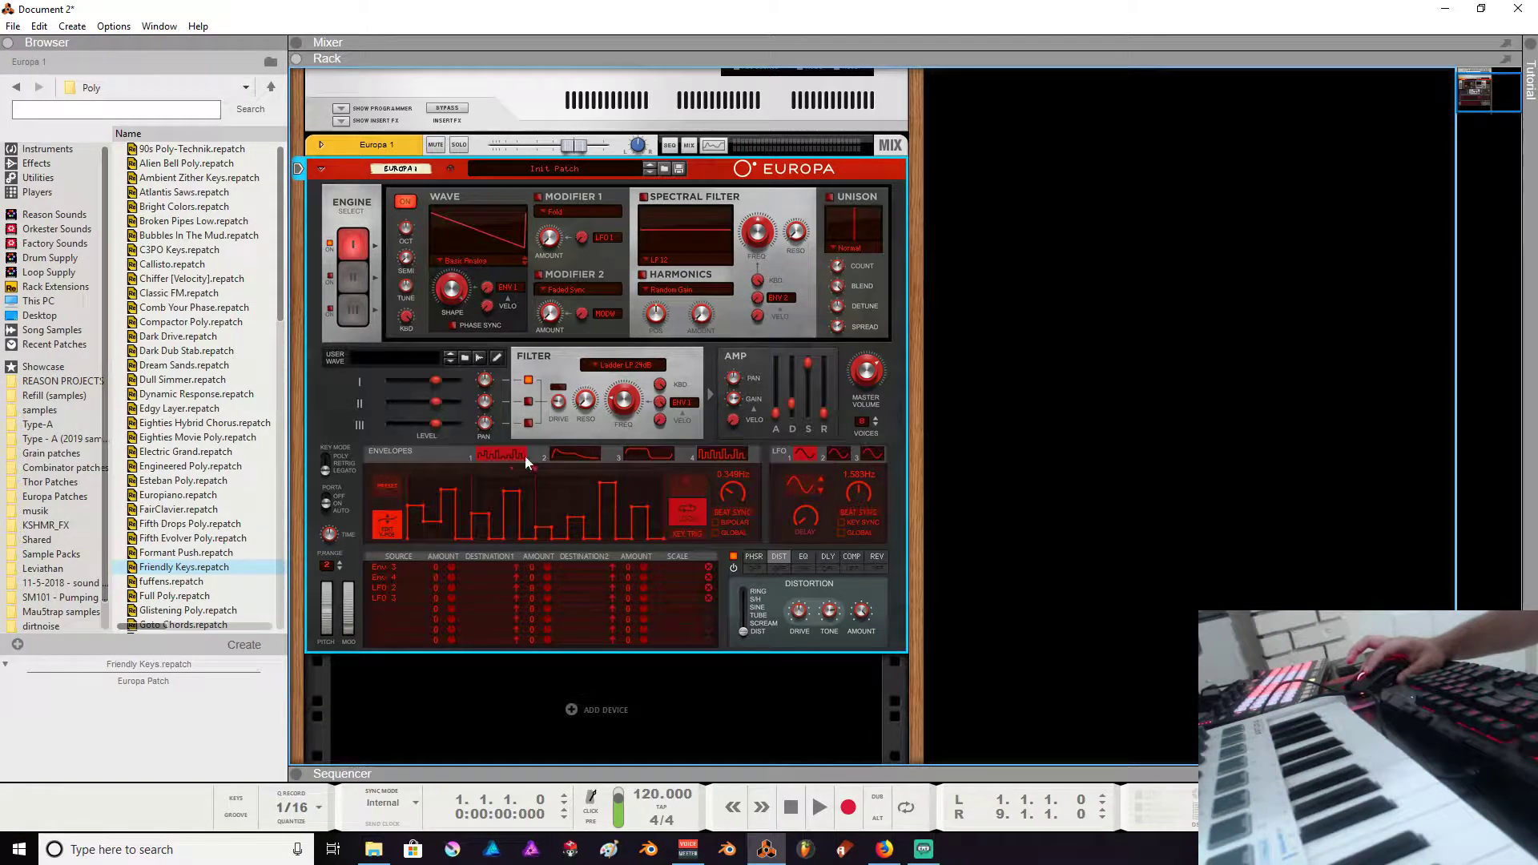
{"action": "left_click", "coordinate": [595, 455]}
- Show Envelope 4's stepped pattern at 1.583Hz and enable engine 1's Spectral Filter
{"action": "left_click", "coordinate": [504, 454]}
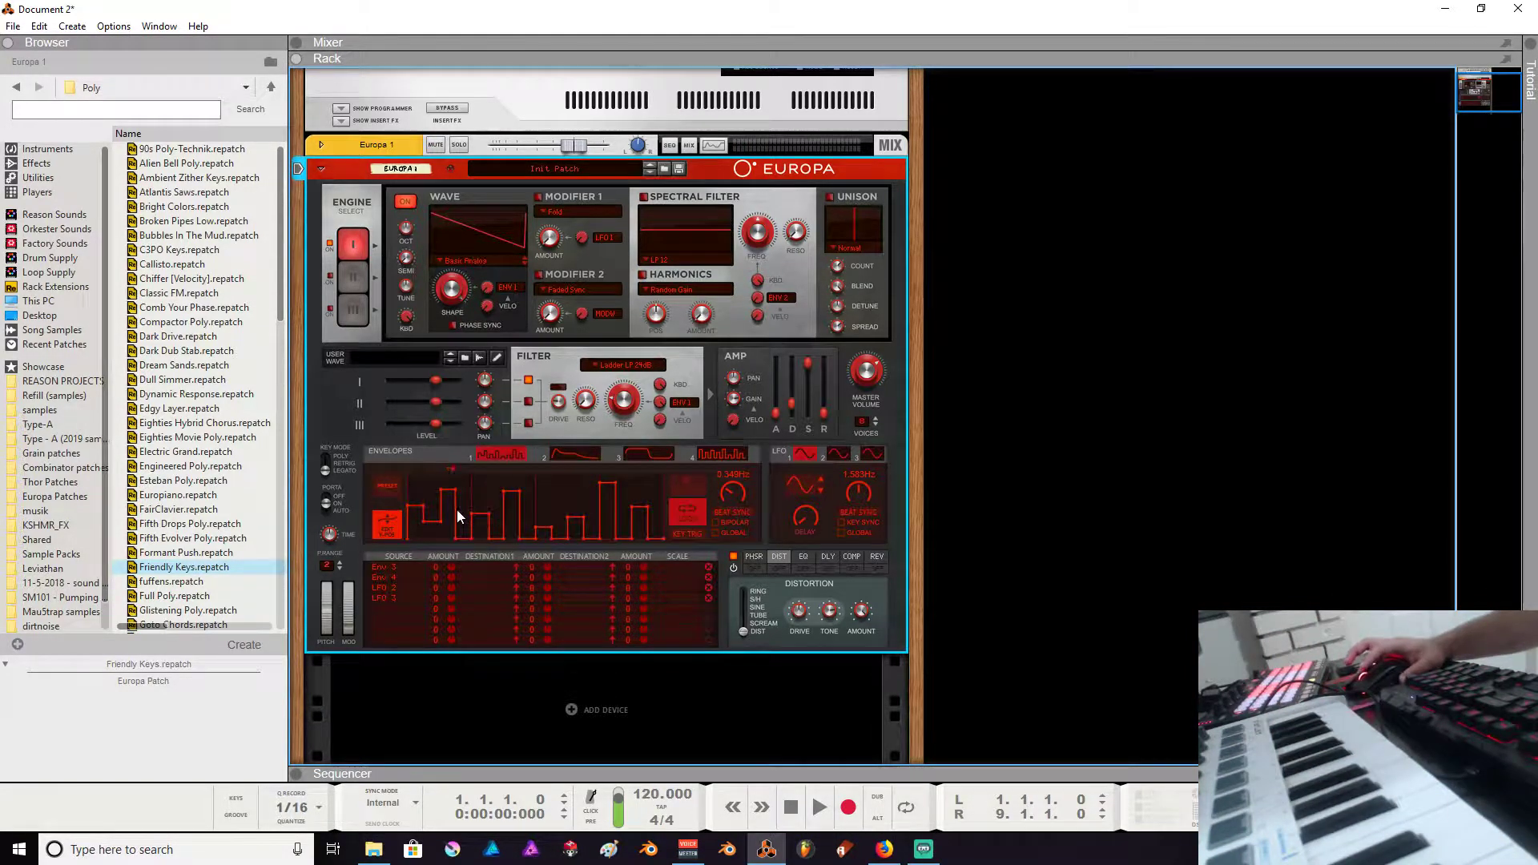
{"action": "left_click", "coordinate": [646, 454]}
{"action": "left_click", "coordinate": [705, 454]}
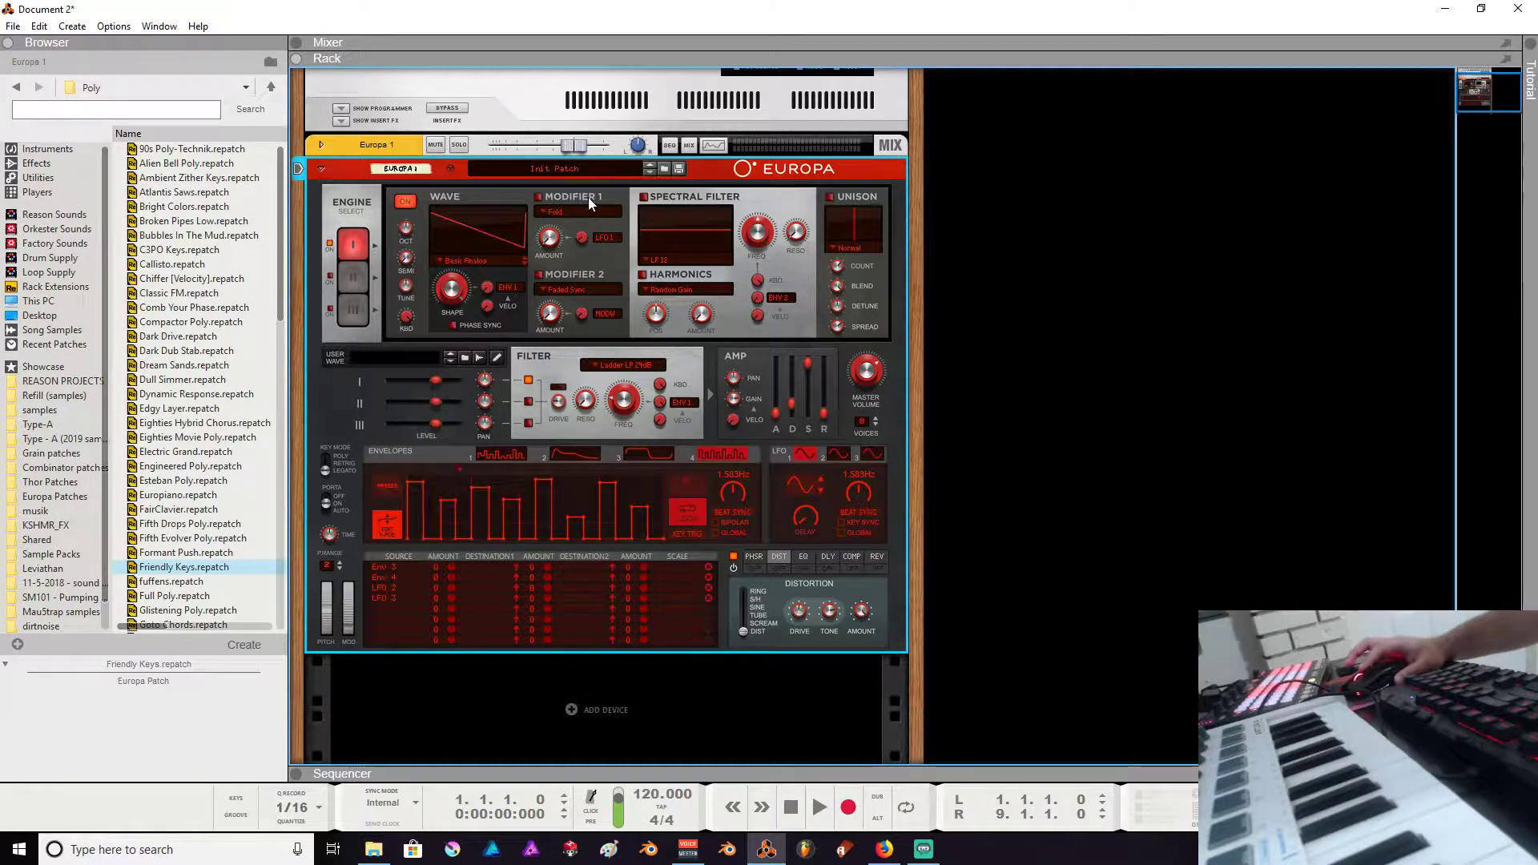
{"action": "left_click", "coordinate": [644, 198]}
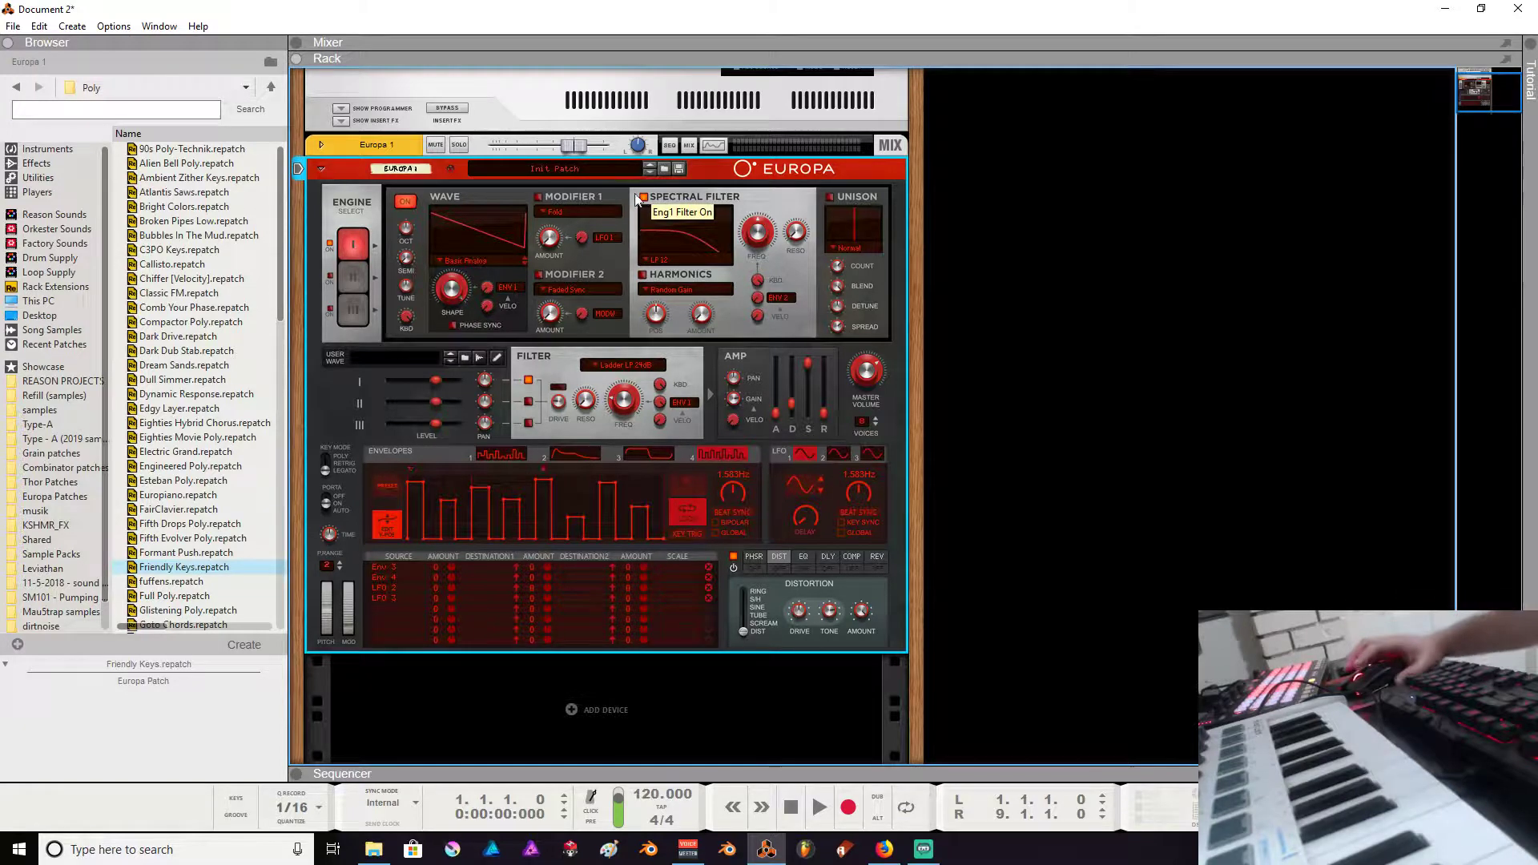
- Set the Spectral Filter type to Envelope 4, lower its FREQ, and pull one envelope step down
{"action": "left_click", "coordinate": [654, 264]}
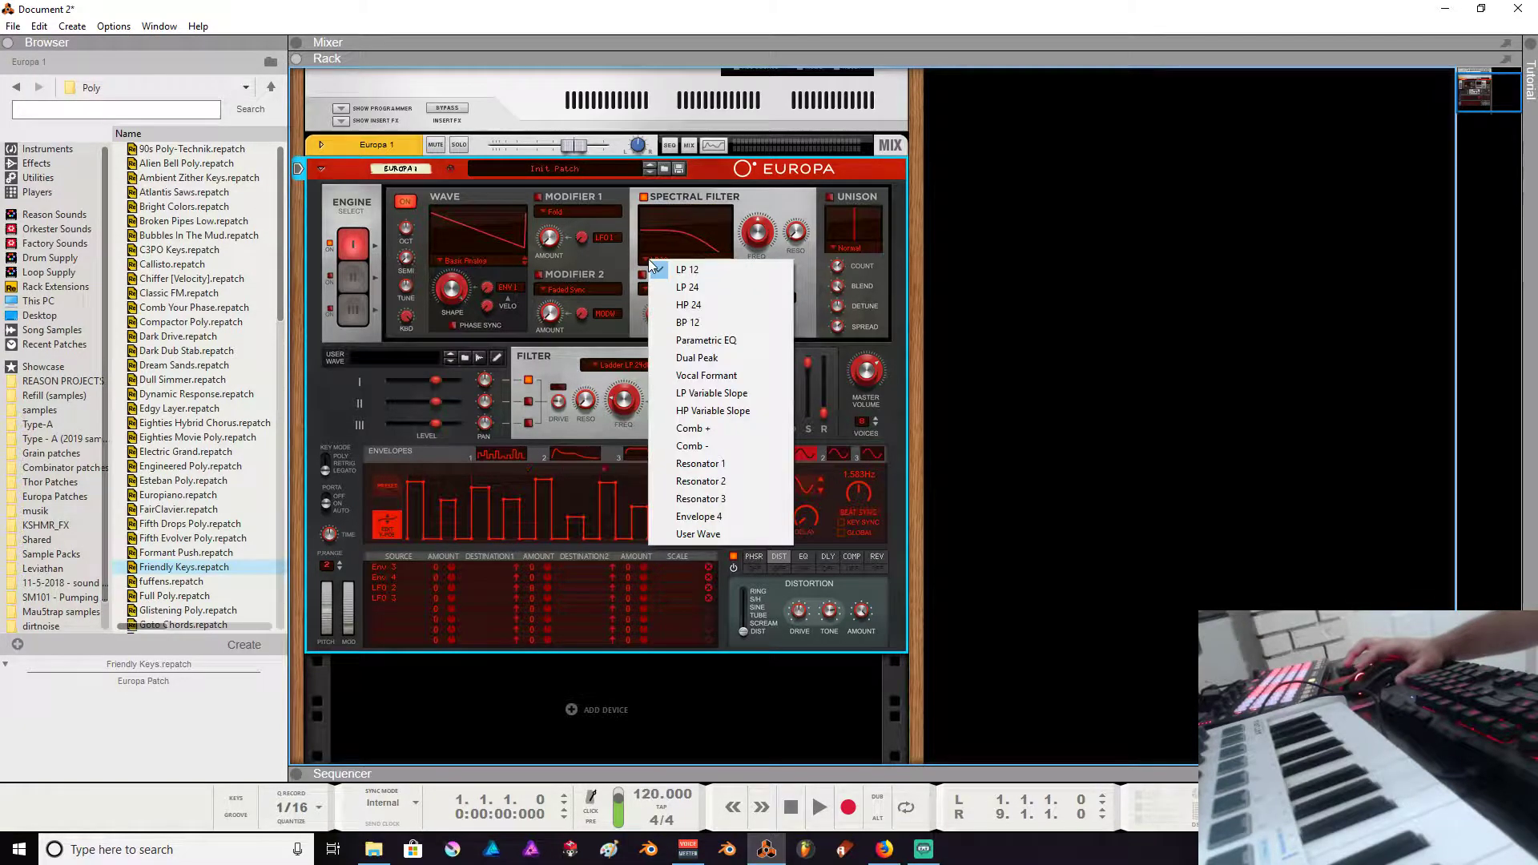
{"action": "left_click", "coordinate": [735, 520]}
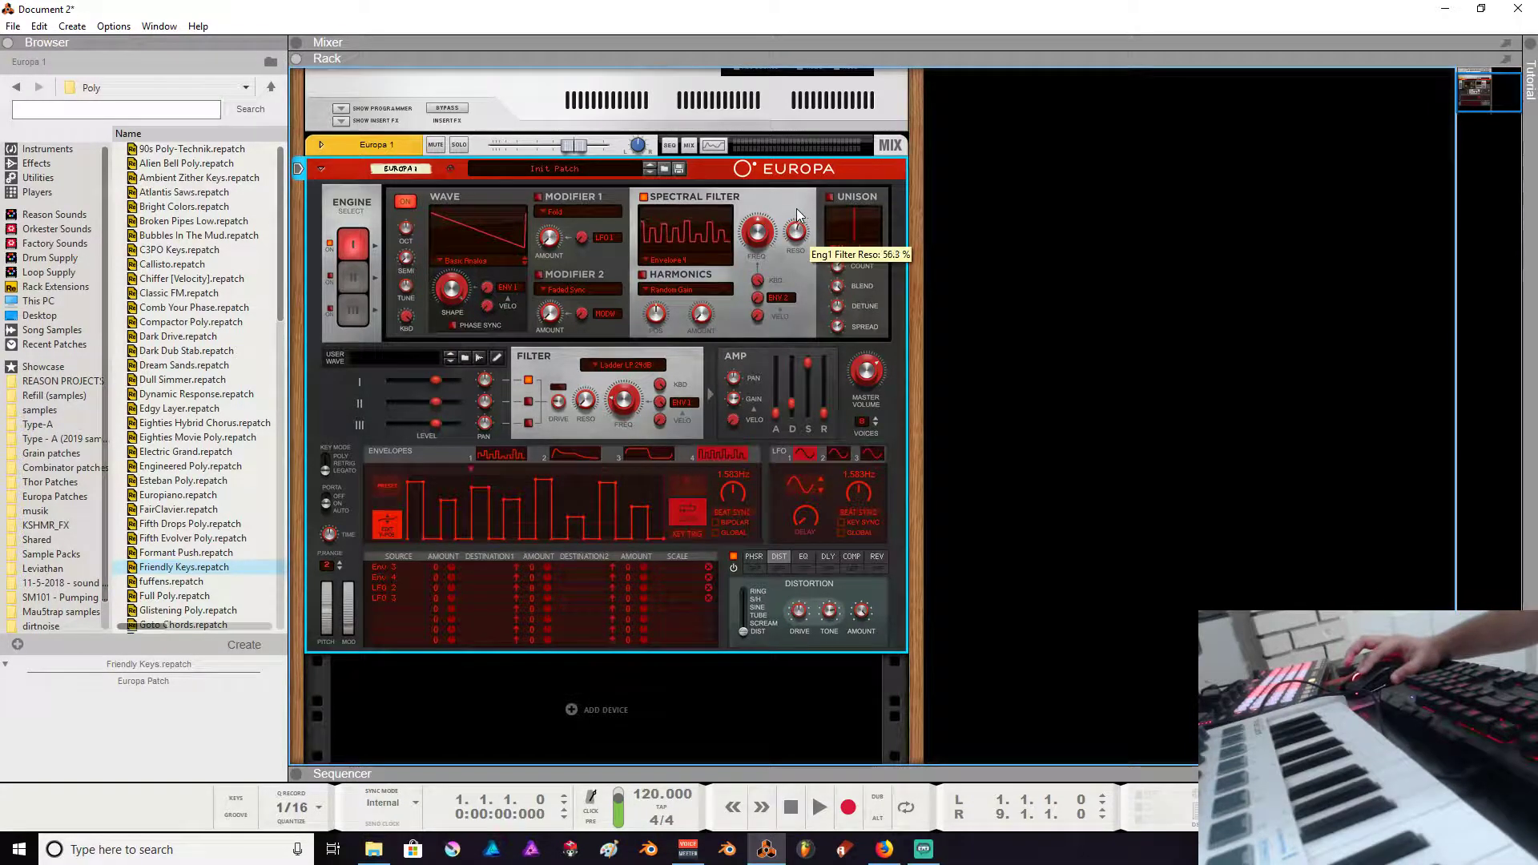
{"action": "mouse_move", "coordinate": [758, 229]}
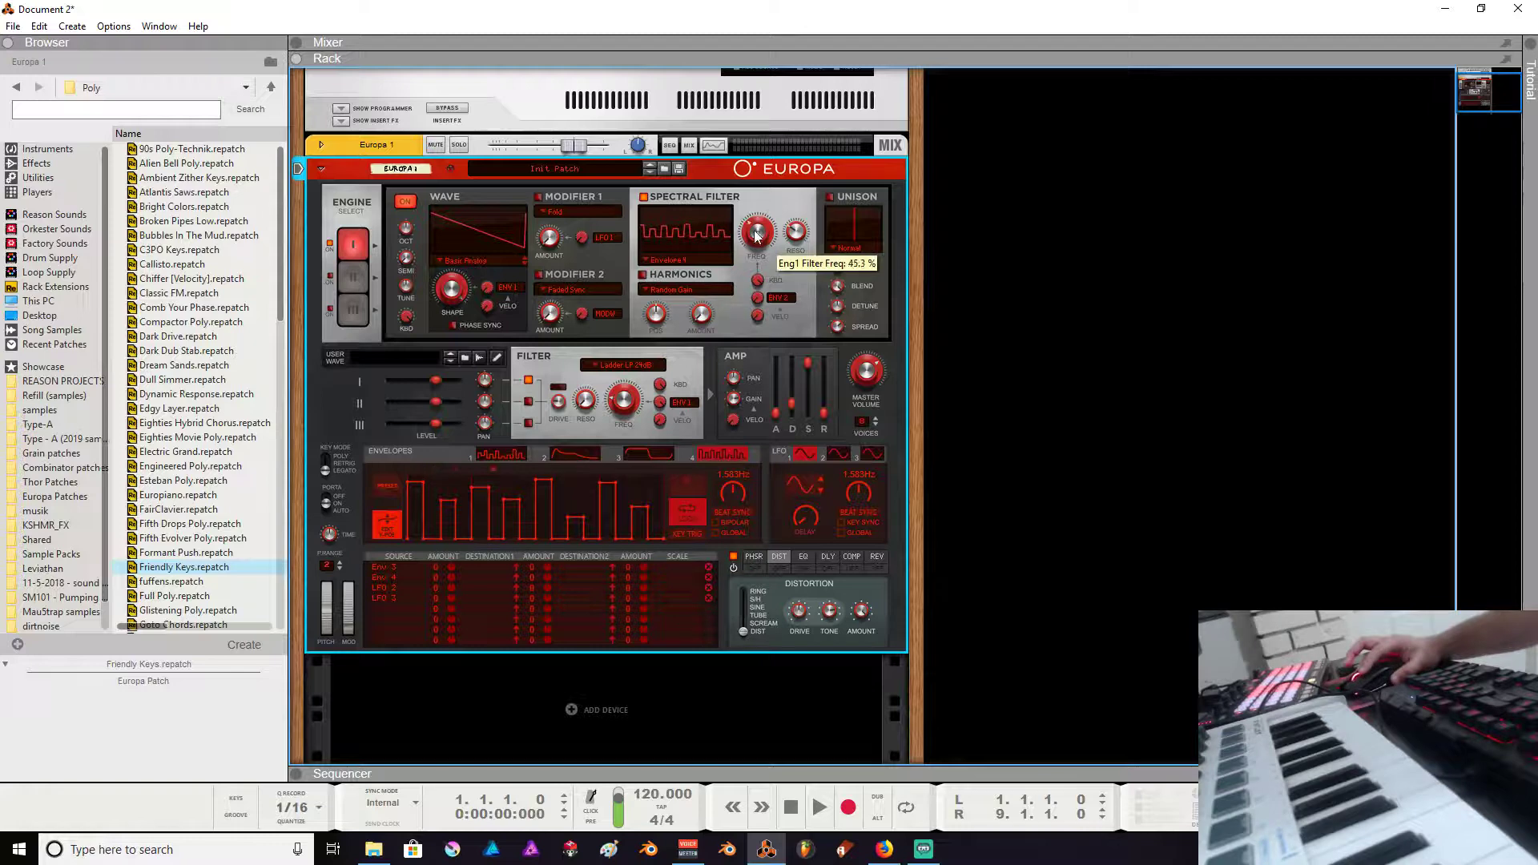
{"action": "left_click_drag", "start_coordinate": [762, 212], "coordinate": [765, 230]}
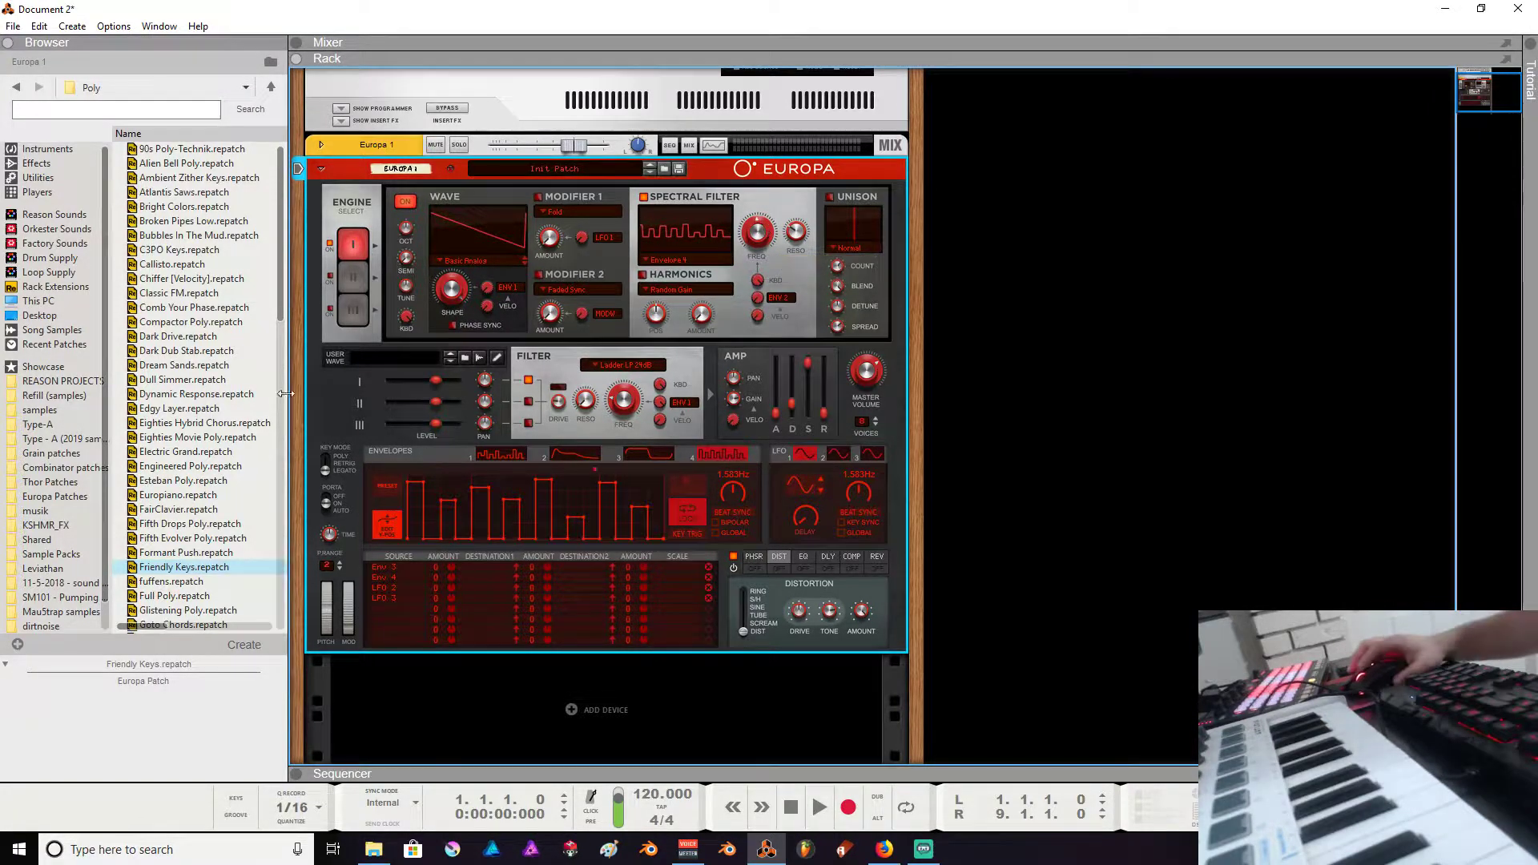
{"action": "mouse_move", "coordinate": [450, 498]}
{"action": "left_mouse_down"}
{"action": "mouse_move", "coordinate": [523, 501]}
{"action": "mouse_move", "coordinate": [571, 515]}
{"action": "mouse_move", "coordinate": [611, 494]}
{"action": "left_mouse_up"}
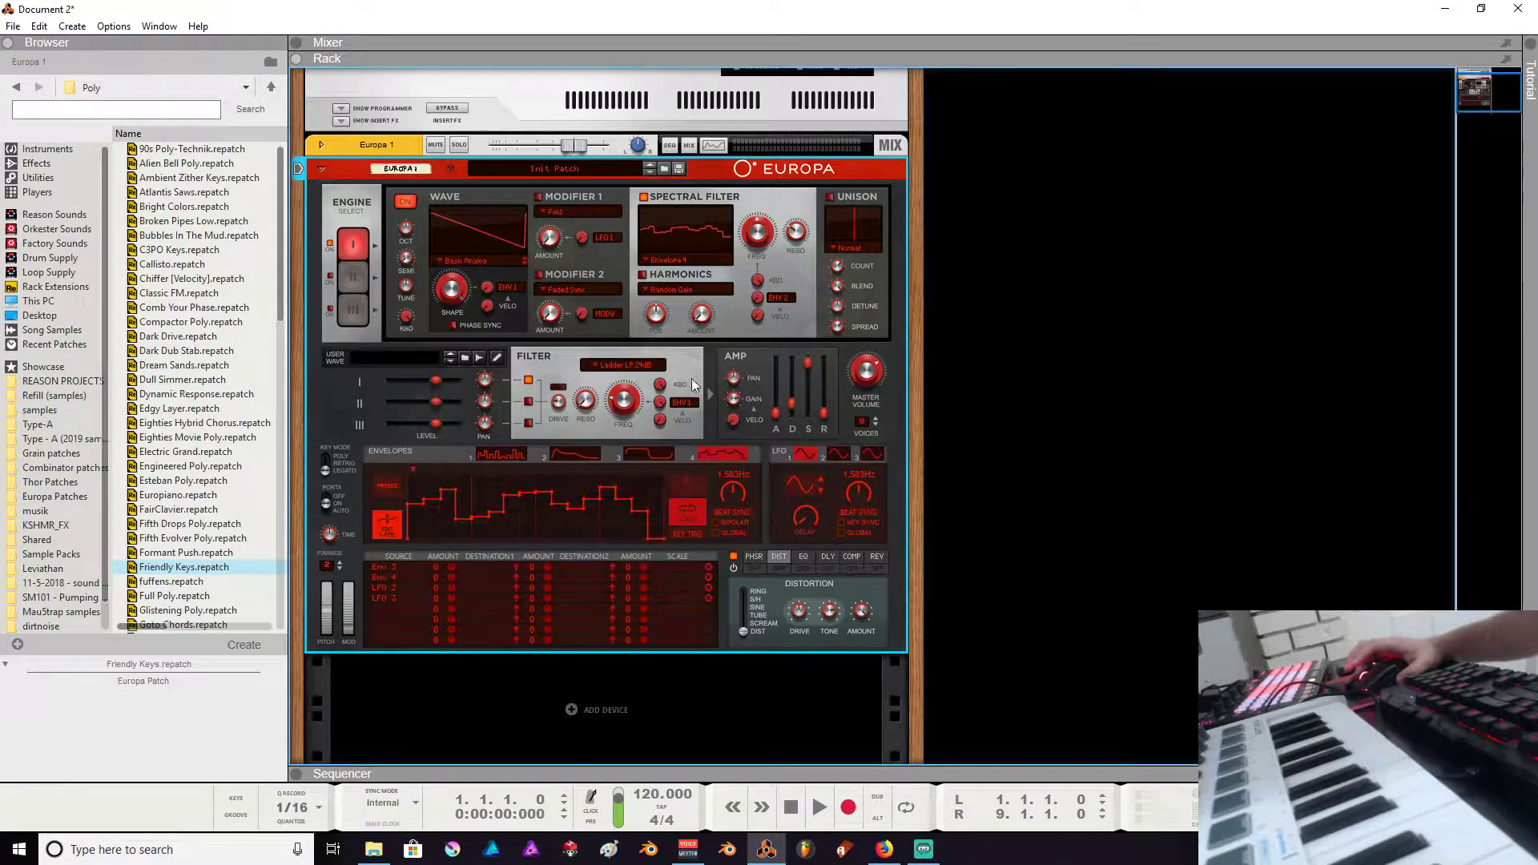
- Keep Envelope 4 as filter type and redraw the envelope's later steps into a rising staircase
{"action": "left_click", "coordinate": [657, 260]}
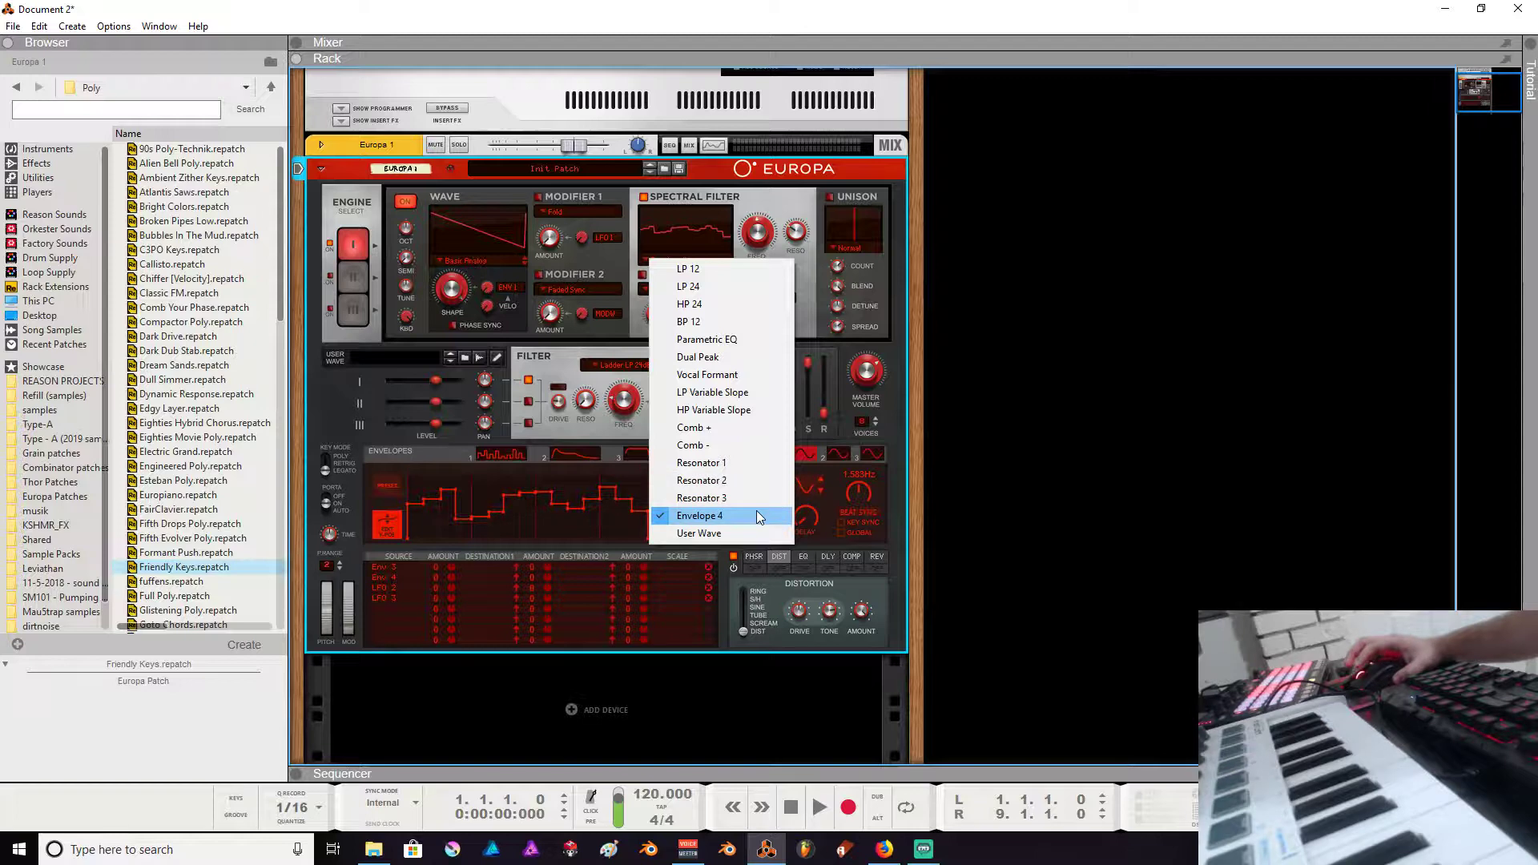
{"action": "left_click", "coordinate": [504, 517]}
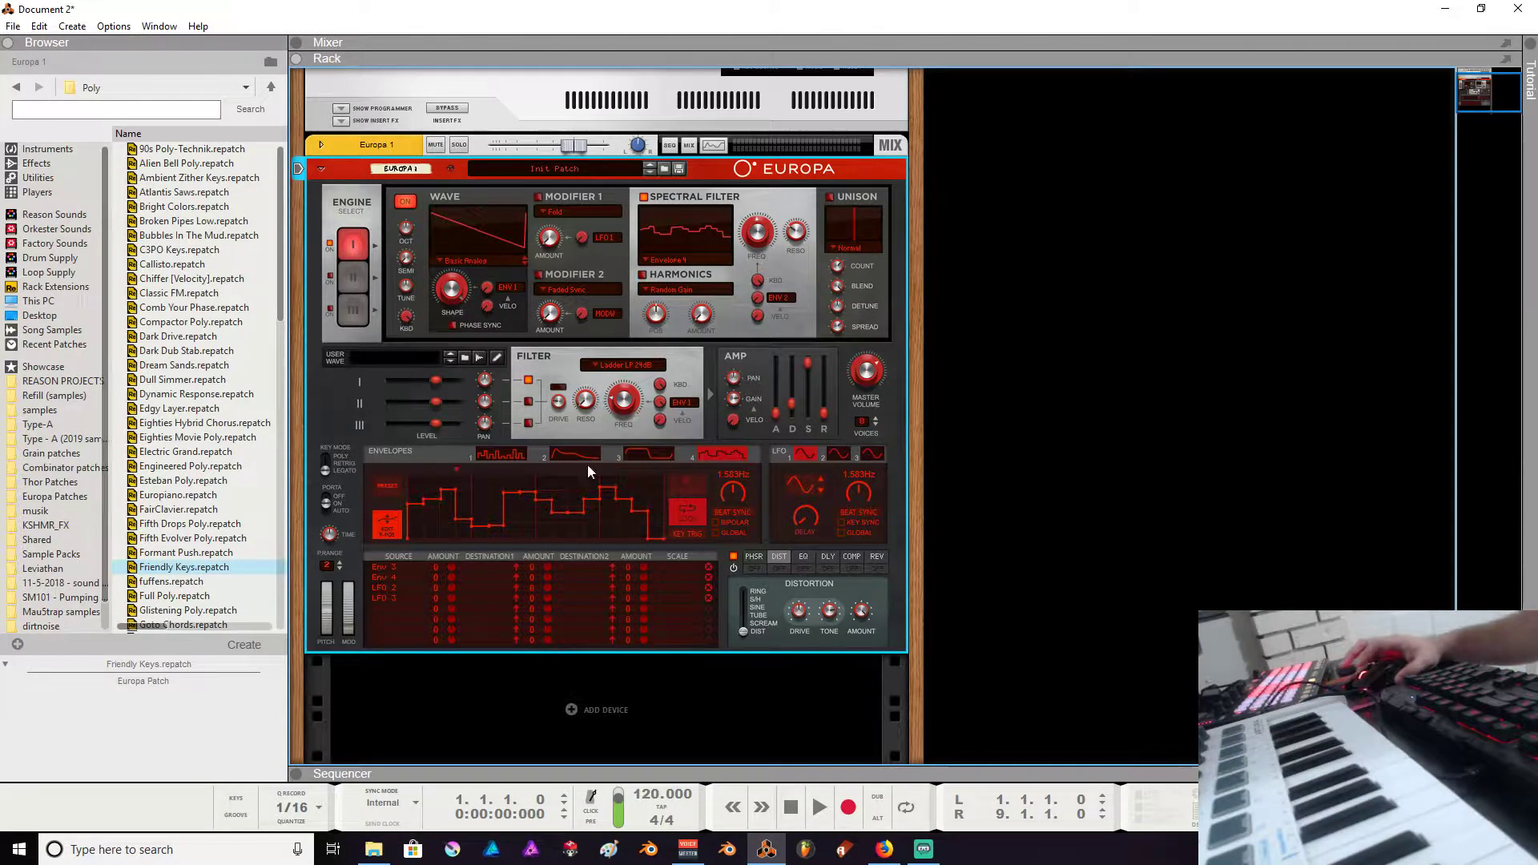
{"action": "mouse_move", "coordinate": [543, 514]}
{"action": "left_mouse_down"}
{"action": "mouse_move", "coordinate": [607, 528]}
{"action": "mouse_move", "coordinate": [665, 504]}
{"action": "left_mouse_up"}
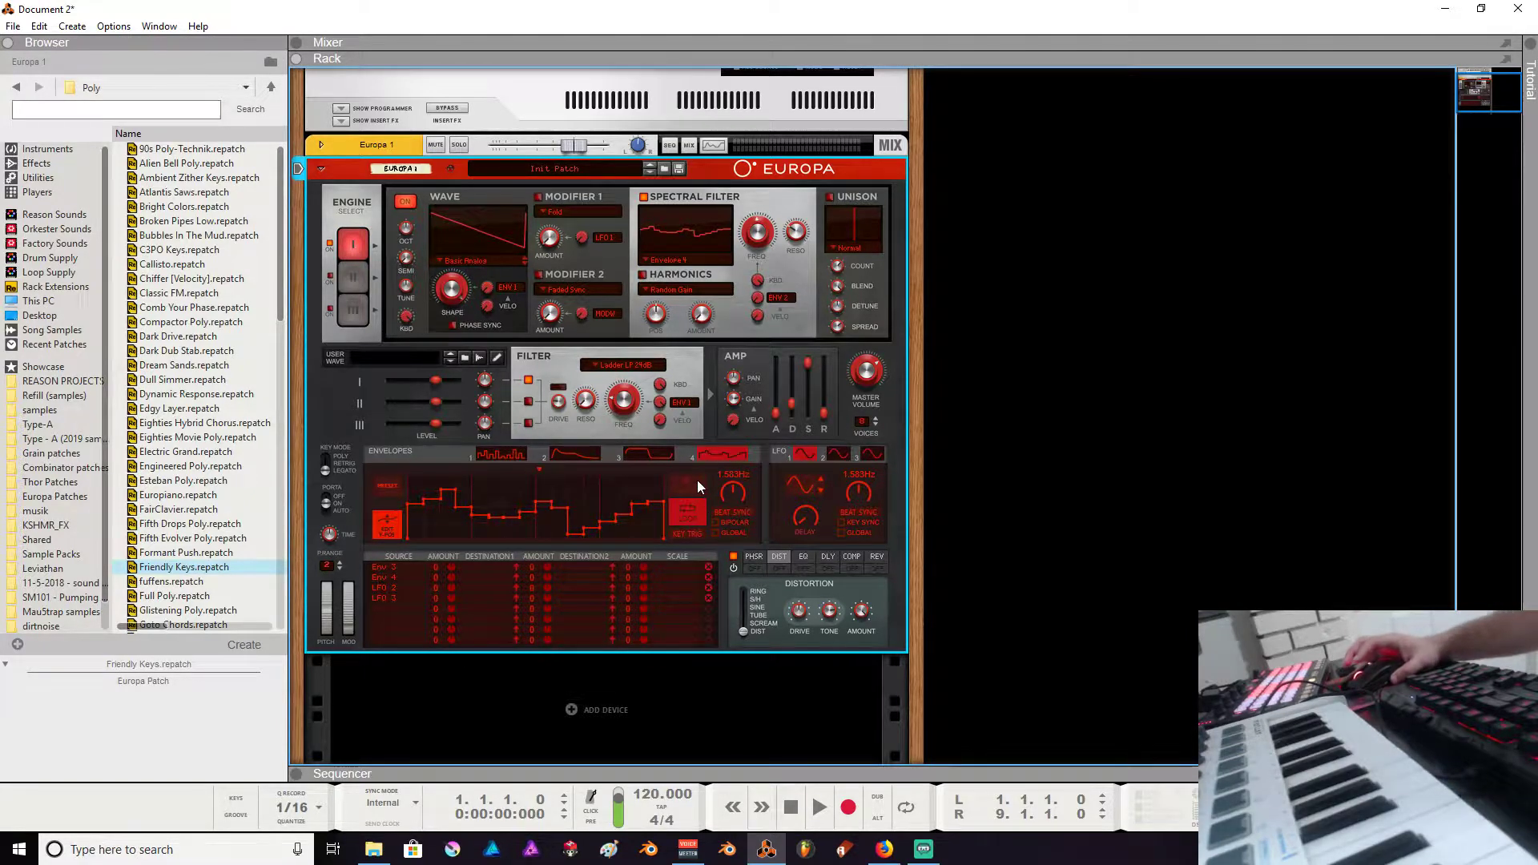
{"action": "left_click", "coordinate": [873, 454]}
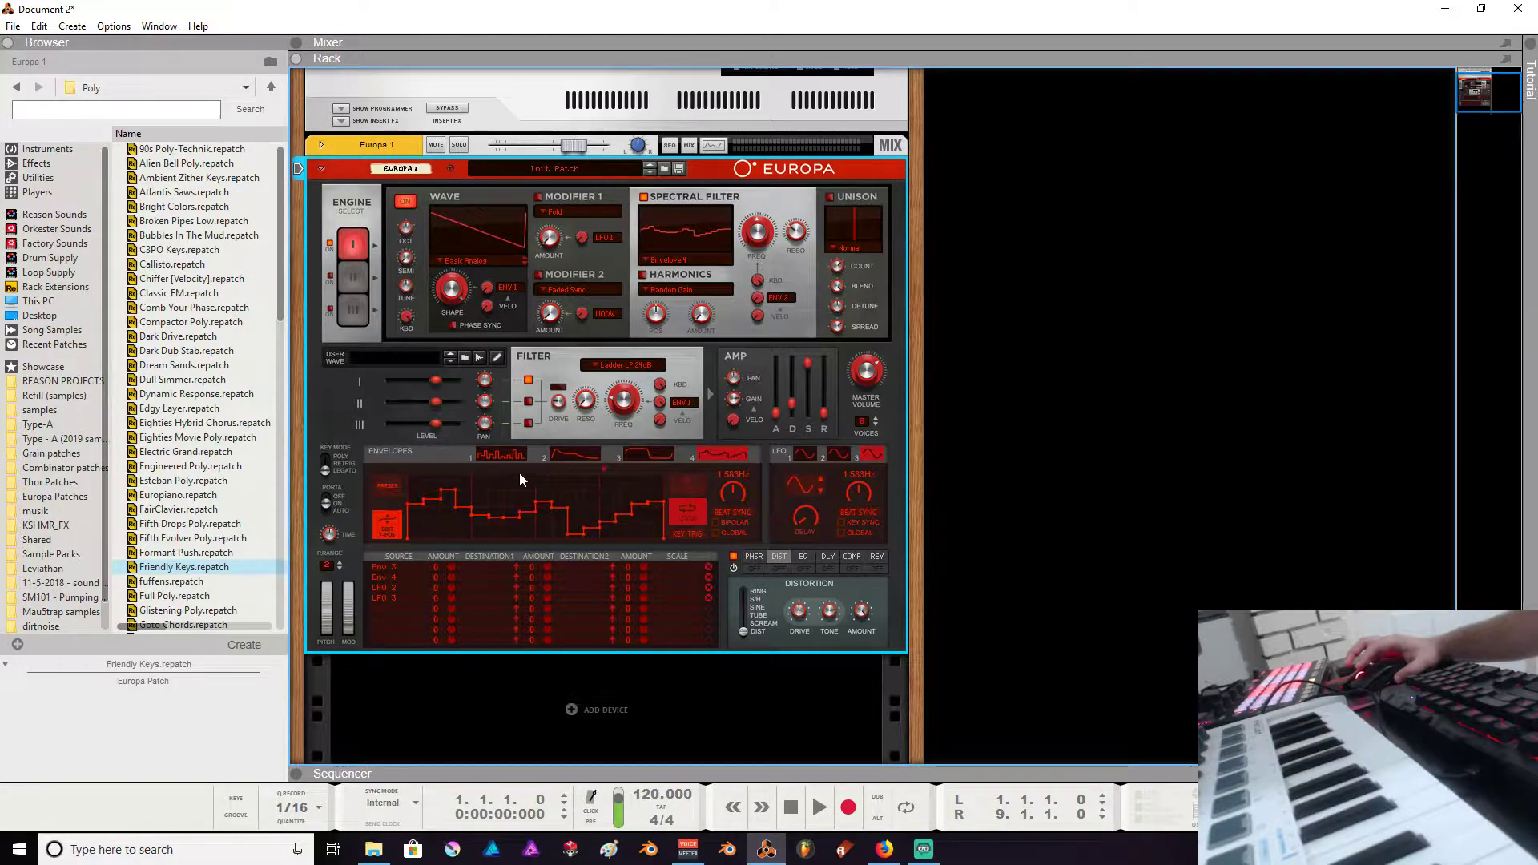
- Give LFO 3 a synced 3/4 rate, Key Sync on, and a rising saw waveform
{"action": "left_click", "coordinate": [839, 455]}
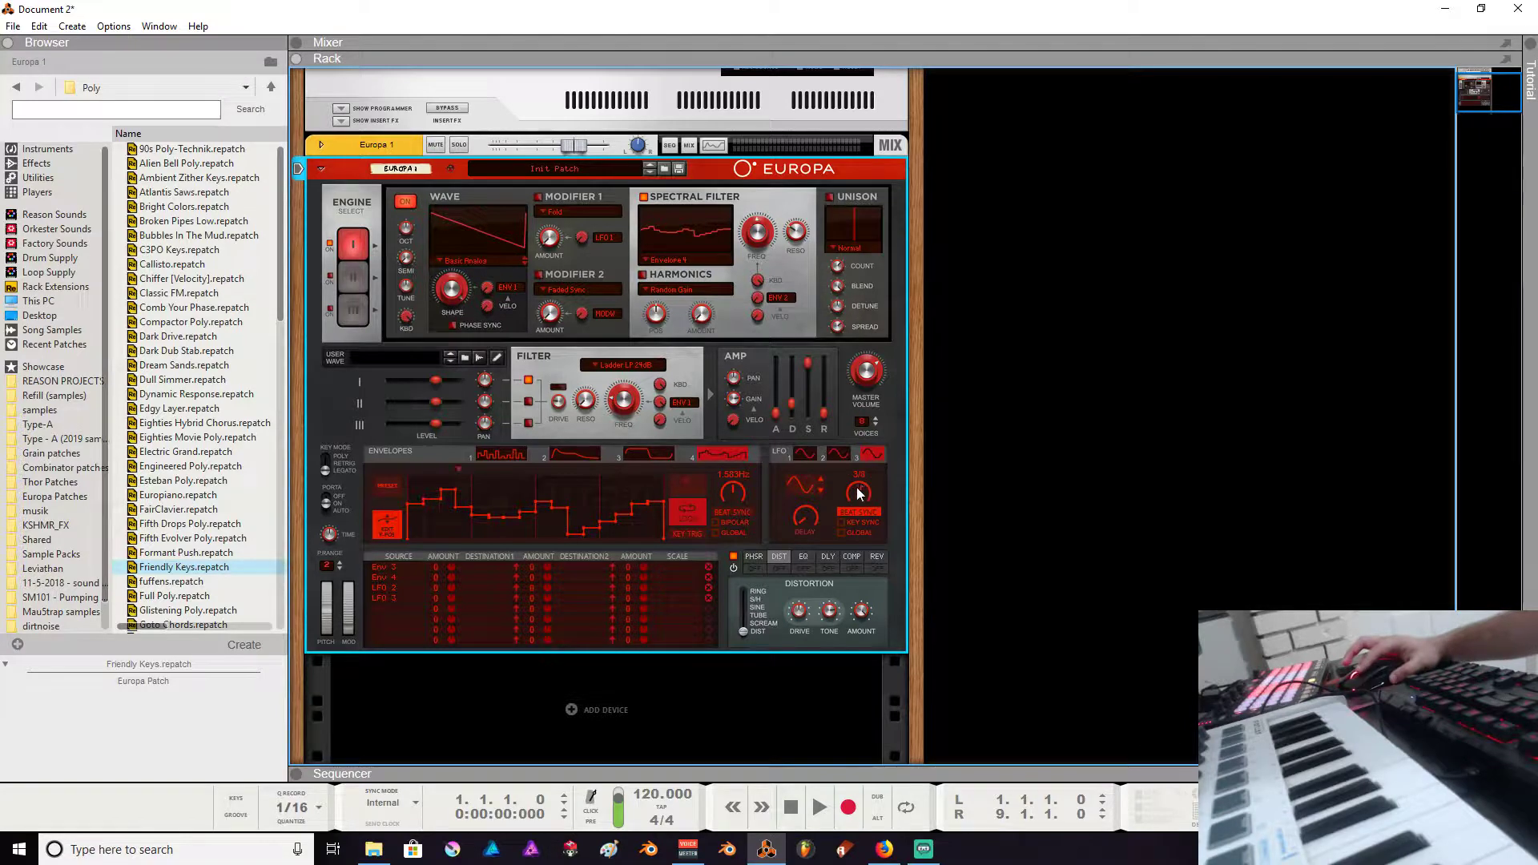
{"action": "left_click_drag", "start_coordinate": [857, 503], "coordinate": [855, 496]}
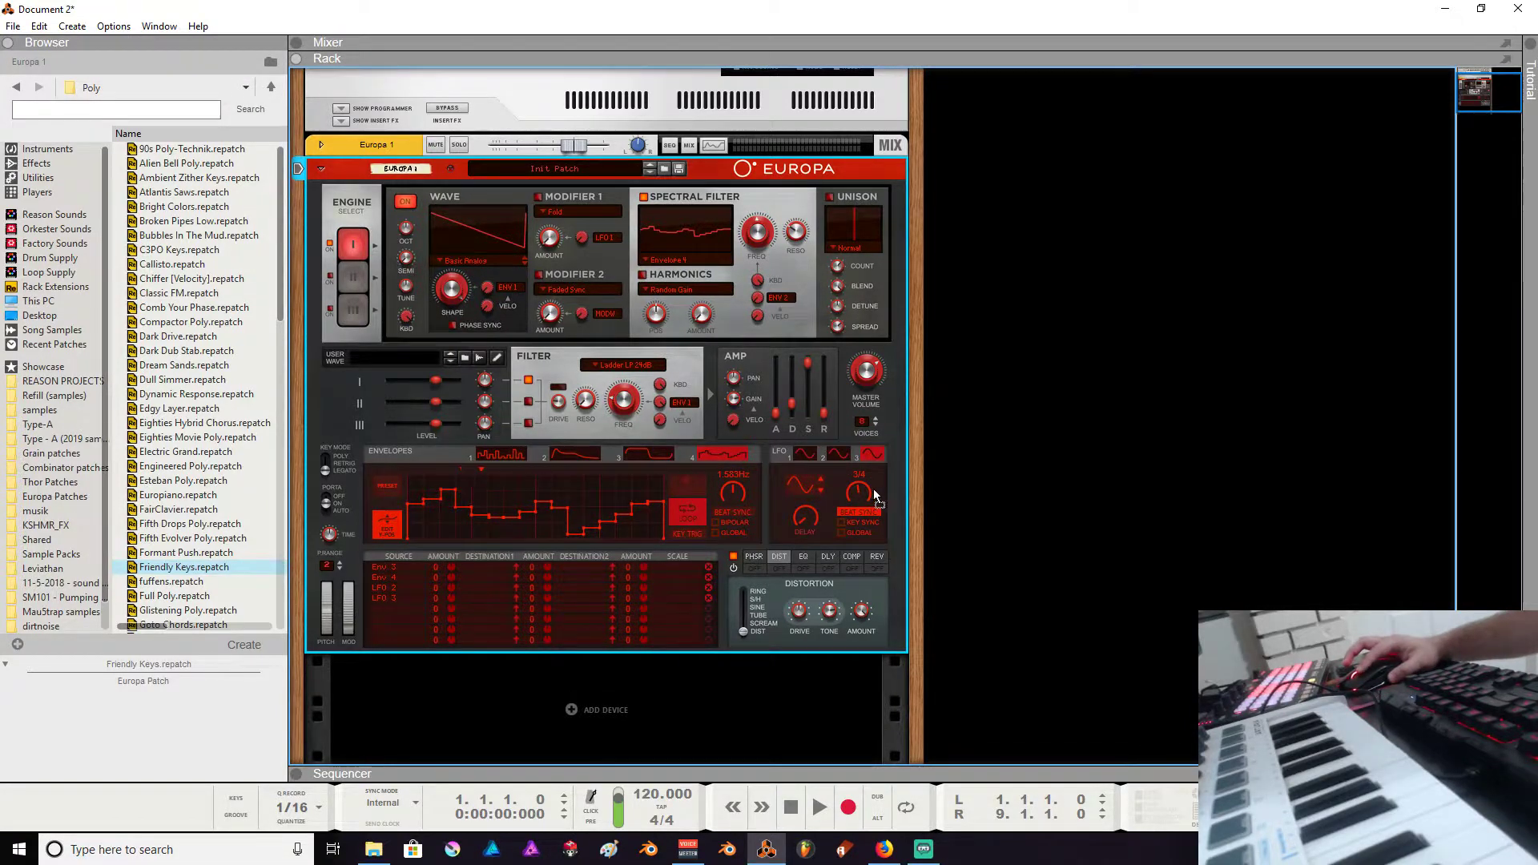
{"action": "left_click", "coordinate": [842, 522]}
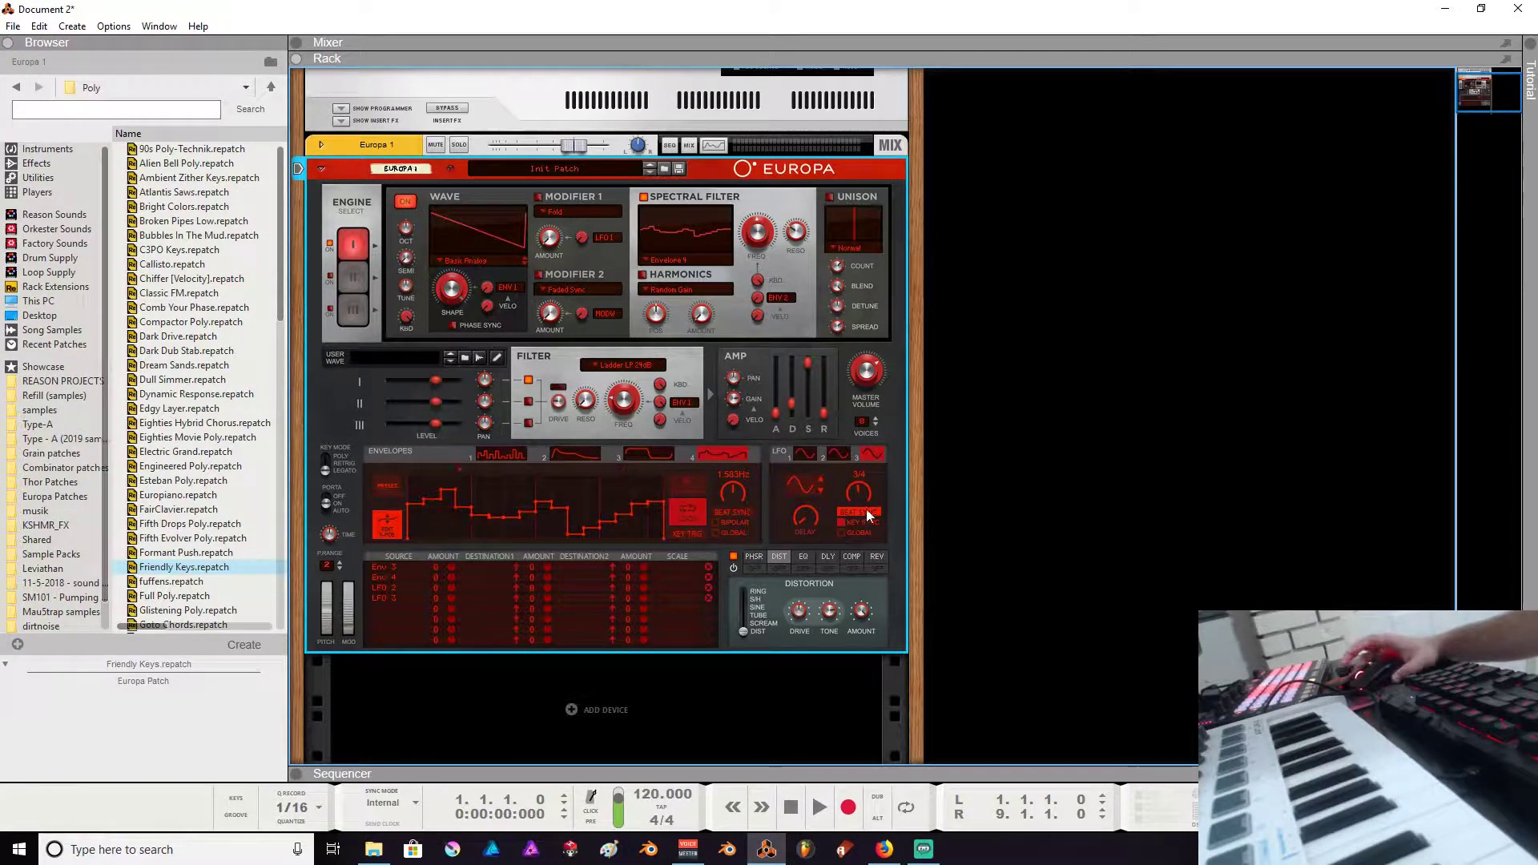
{"action": "left_click", "coordinate": [819, 478]}
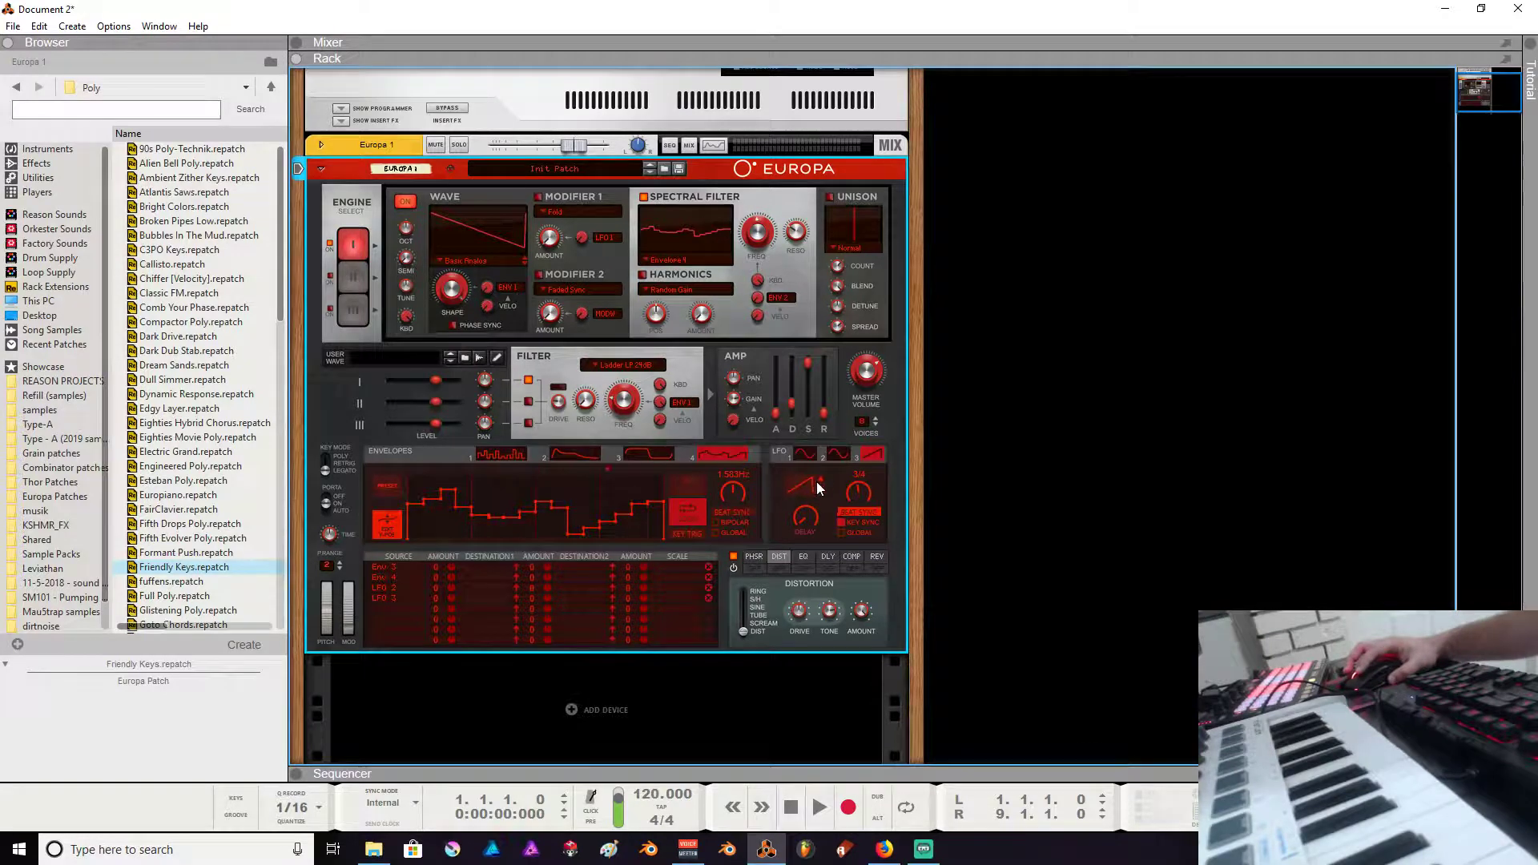
- Step LFO 3's waveform to random noise and redraw a high step and dip in the envelope
{"action": "left_click", "coordinate": [816, 482]}
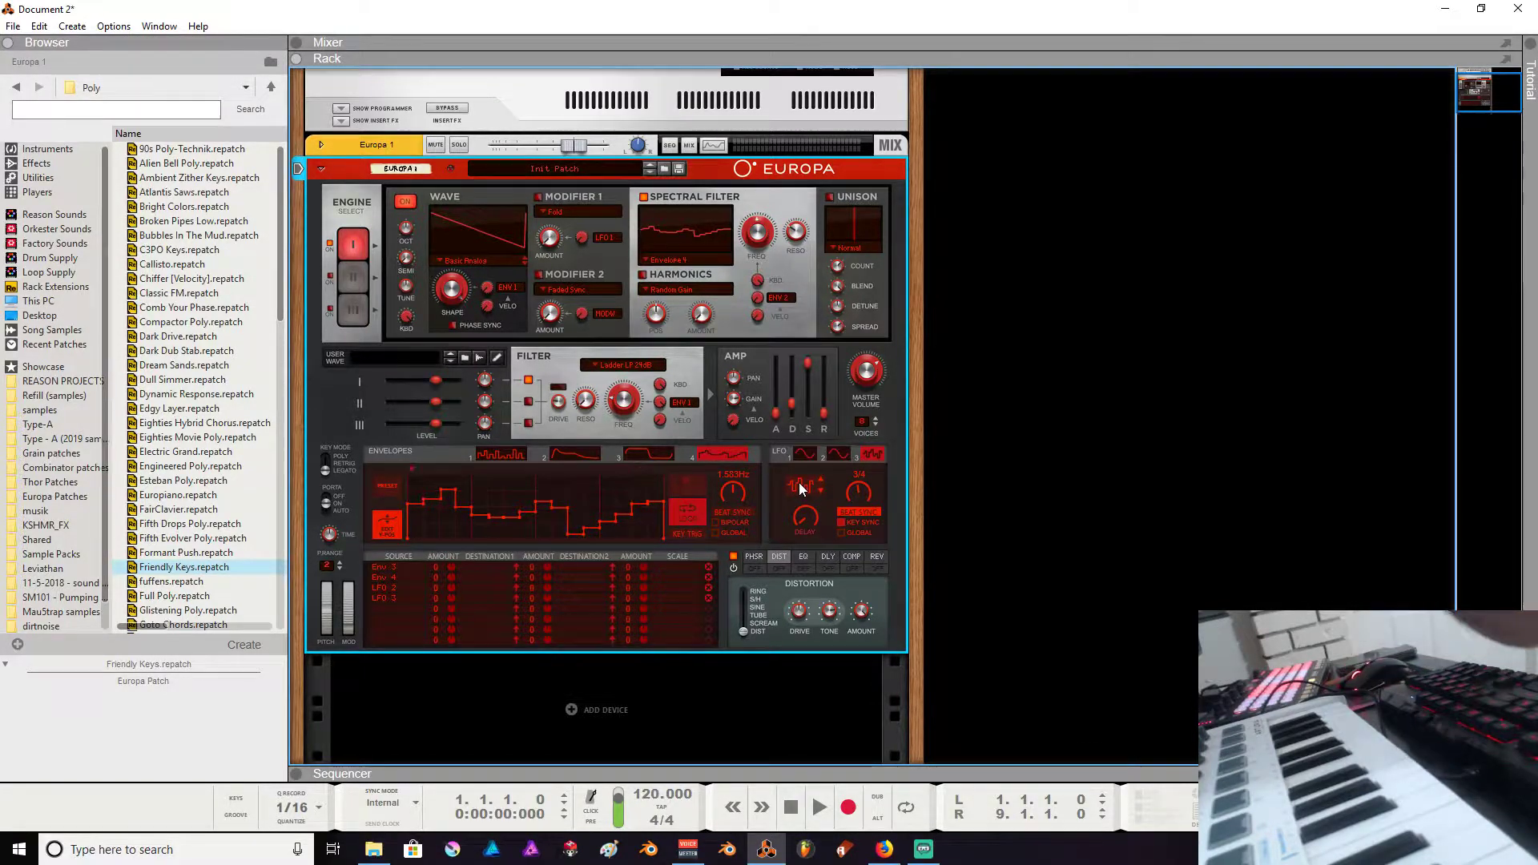
{"action": "mouse_move", "coordinate": [565, 500]}
{"action": "left_mouse_down"}
{"action": "mouse_move", "coordinate": [616, 494]}
{"action": "mouse_move", "coordinate": [623, 526]}
{"action": "left_mouse_up"}
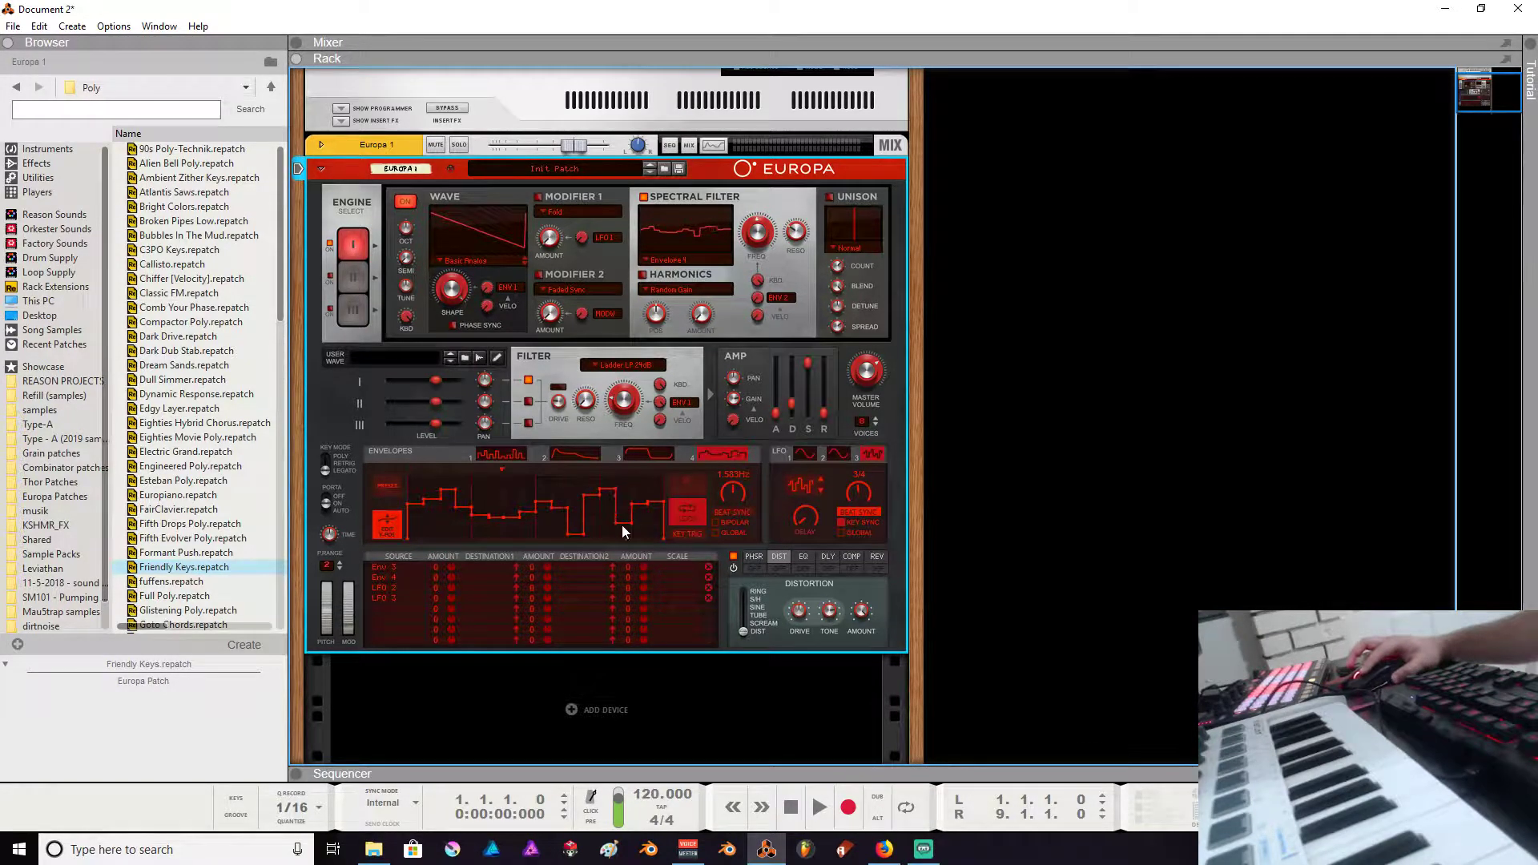
{"action": "left_click", "coordinate": [821, 482]}
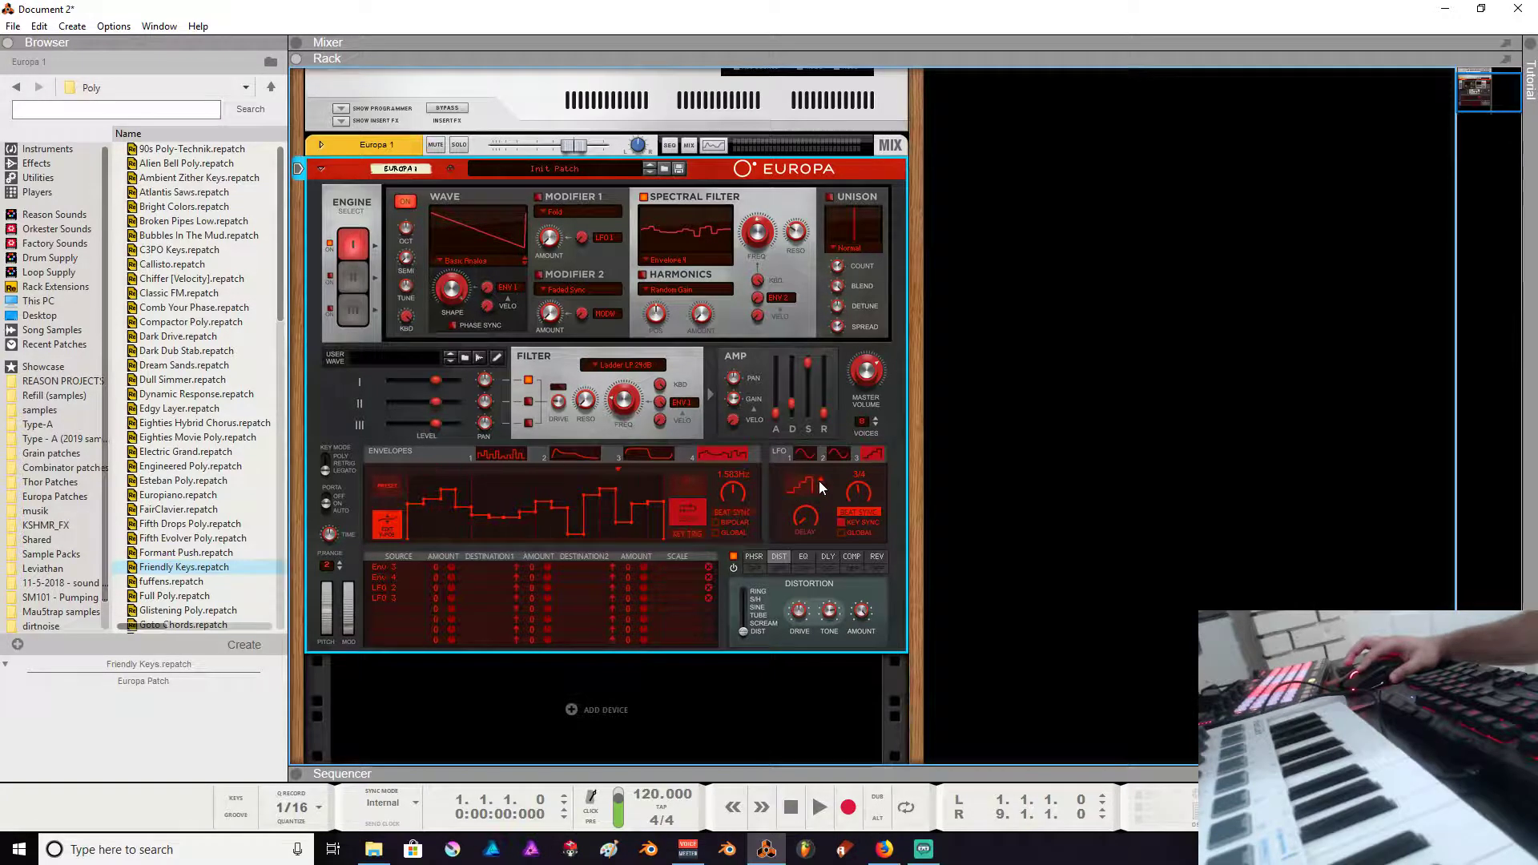
{"action": "left_click", "coordinate": [819, 481]}
{"action": "left_click", "coordinate": [819, 480]}
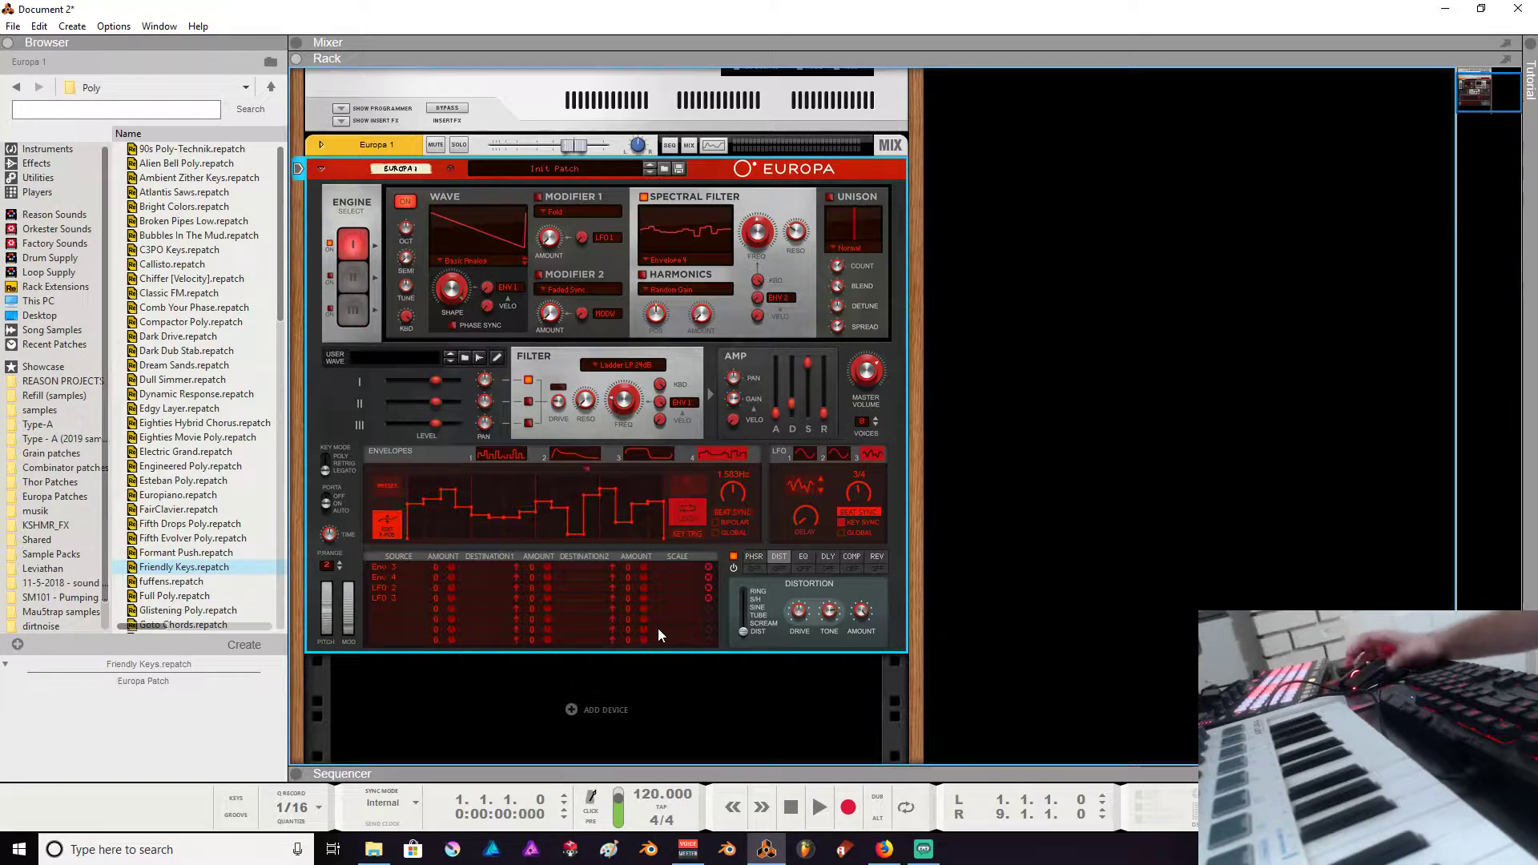
{"action": "scroll", "coordinate": [657, 628], "scroll_direction": "down", "scroll_amount": 1}
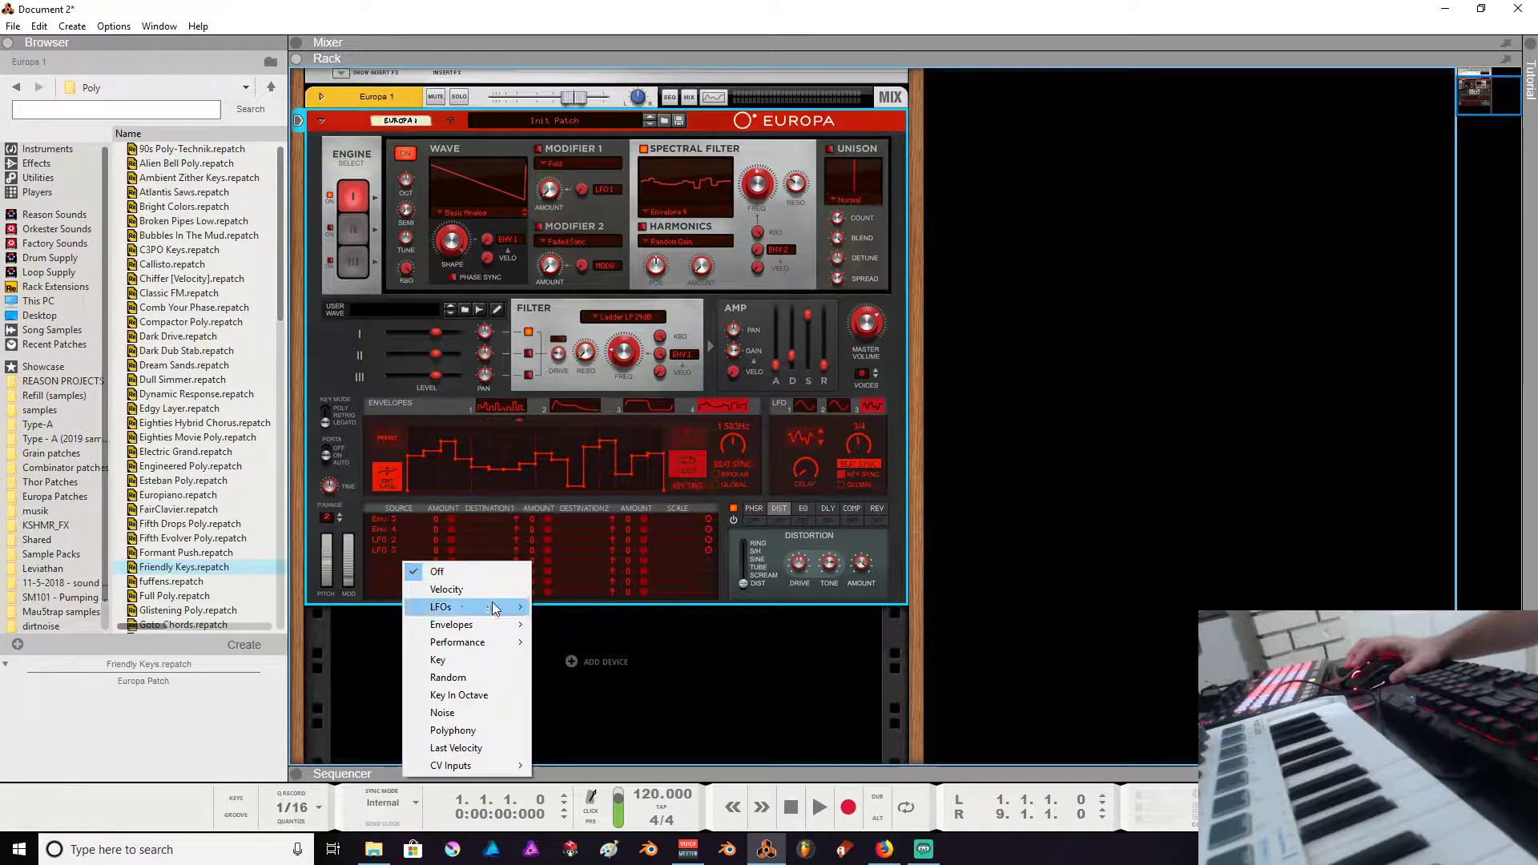
- Add a mod-matrix row with Performance > ModWheel as source, leaving its destination unset
{"action": "mouse_move", "coordinate": [491, 646]}
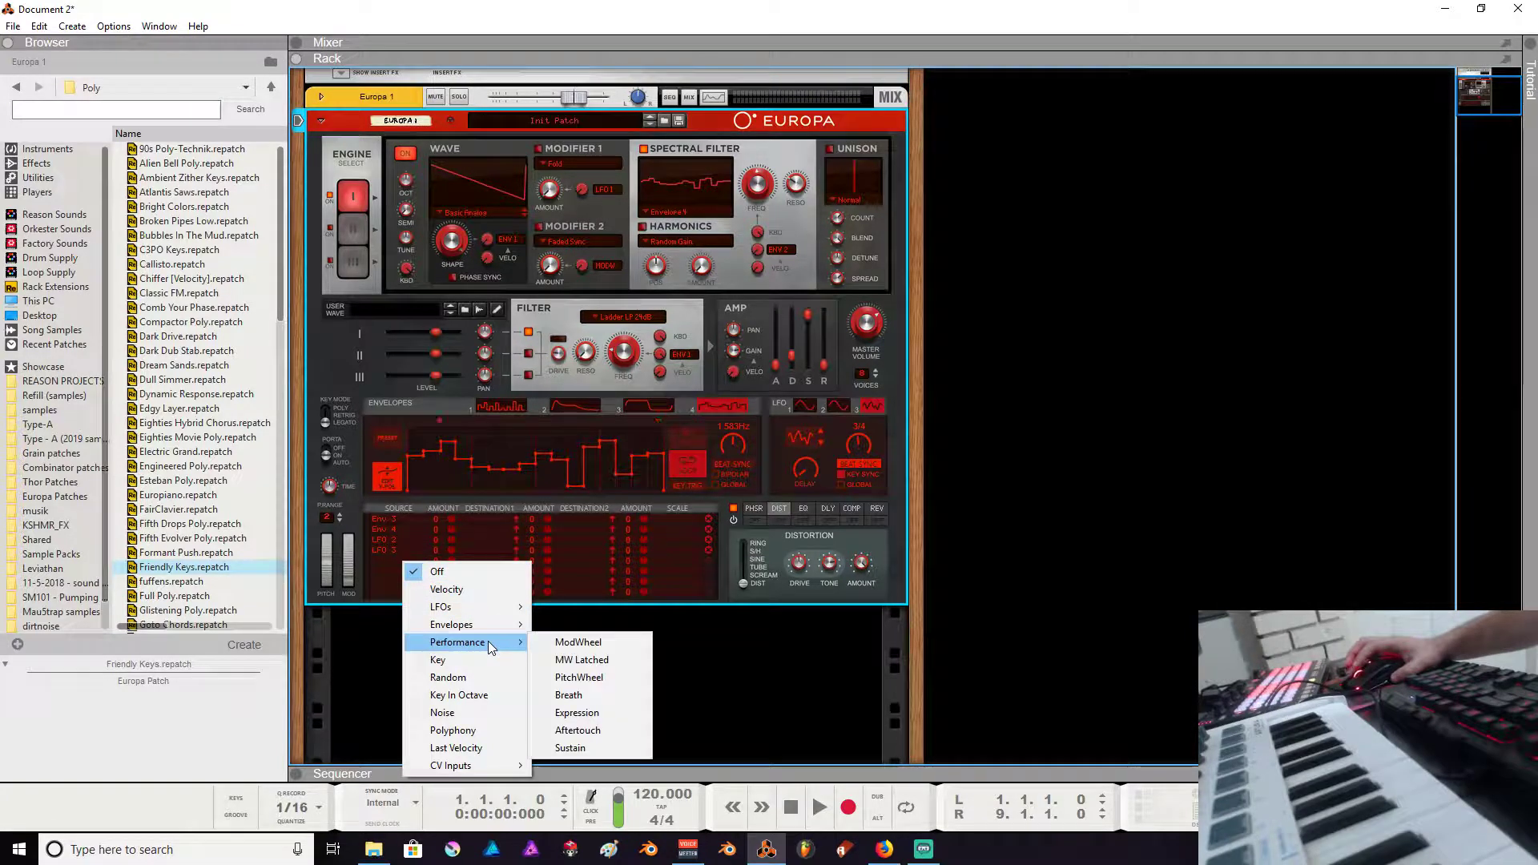
{"action": "left_click", "coordinate": [578, 642]}
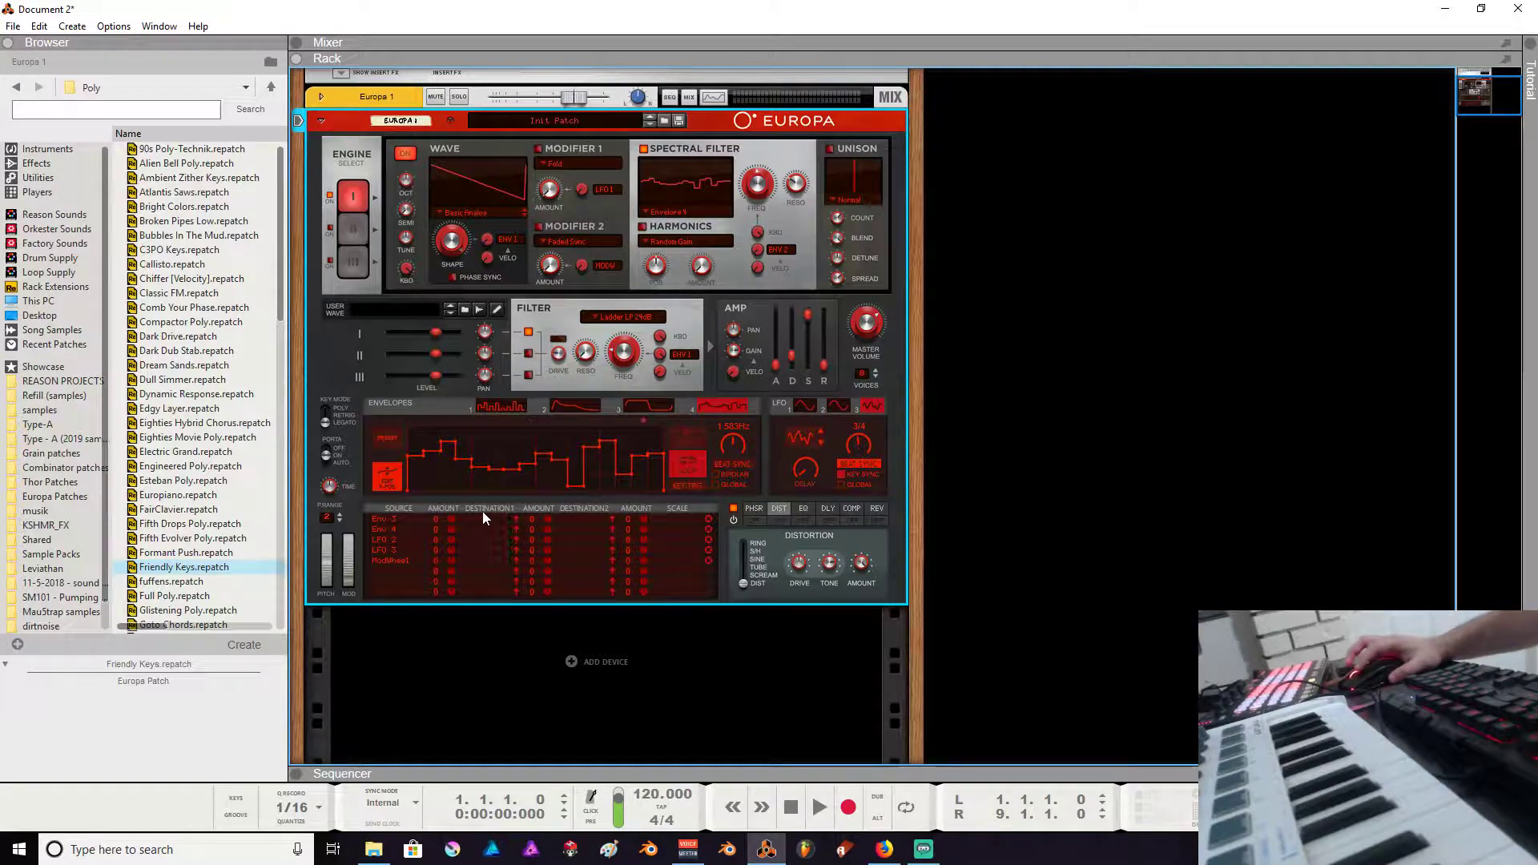
{"action": "left_click", "coordinate": [470, 560]}
{"action": "left_click", "coordinate": [350, 607]}
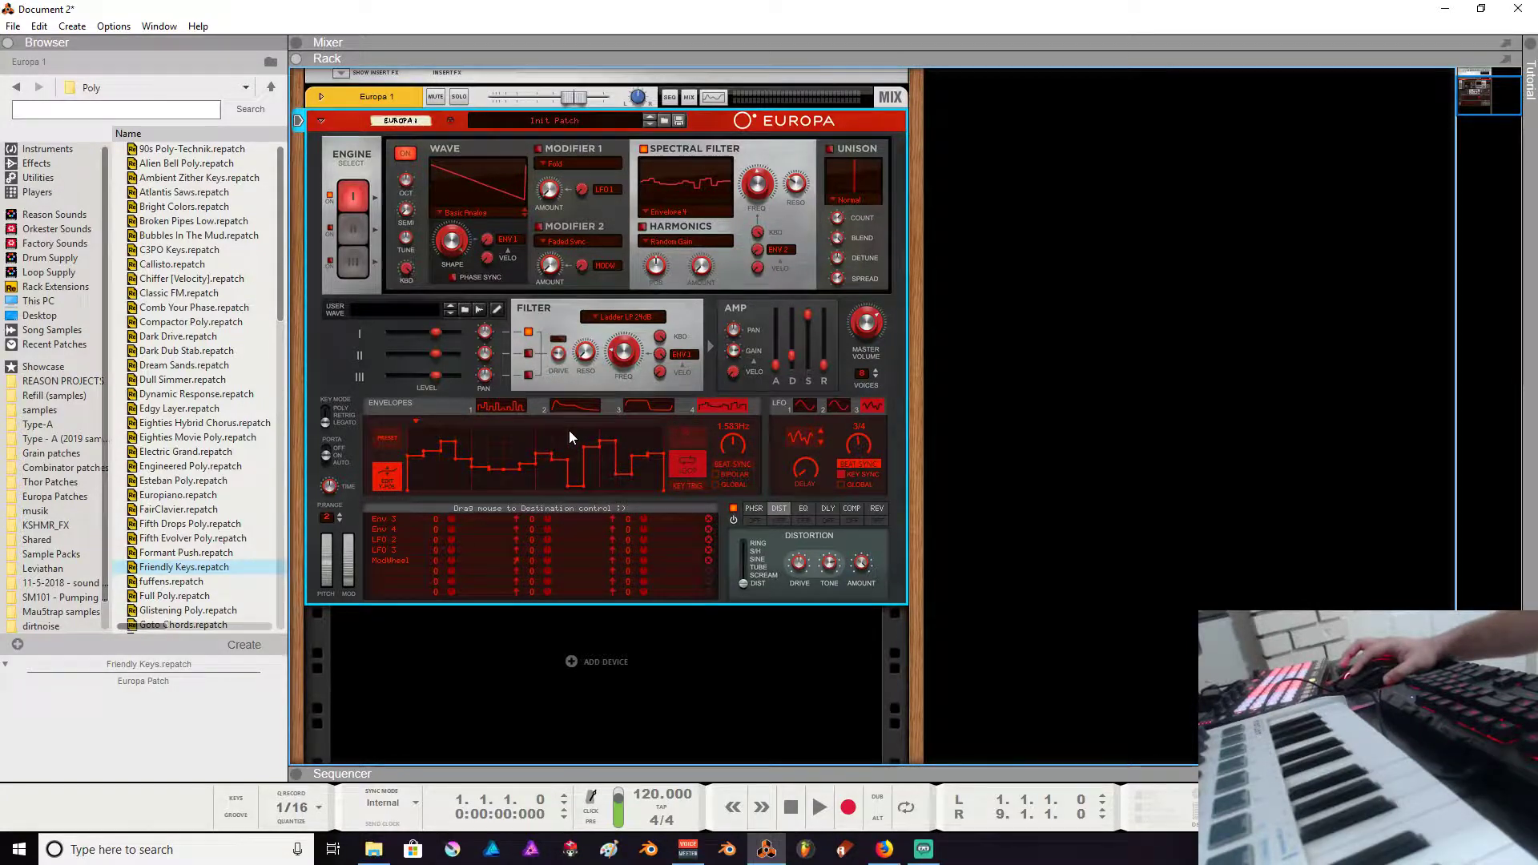
- Route the ModWheel row to the Filter FREQ knob with an amount of 100
{"action": "left_click_drag", "start_coordinate": [469, 560], "coordinate": [616, 364]}
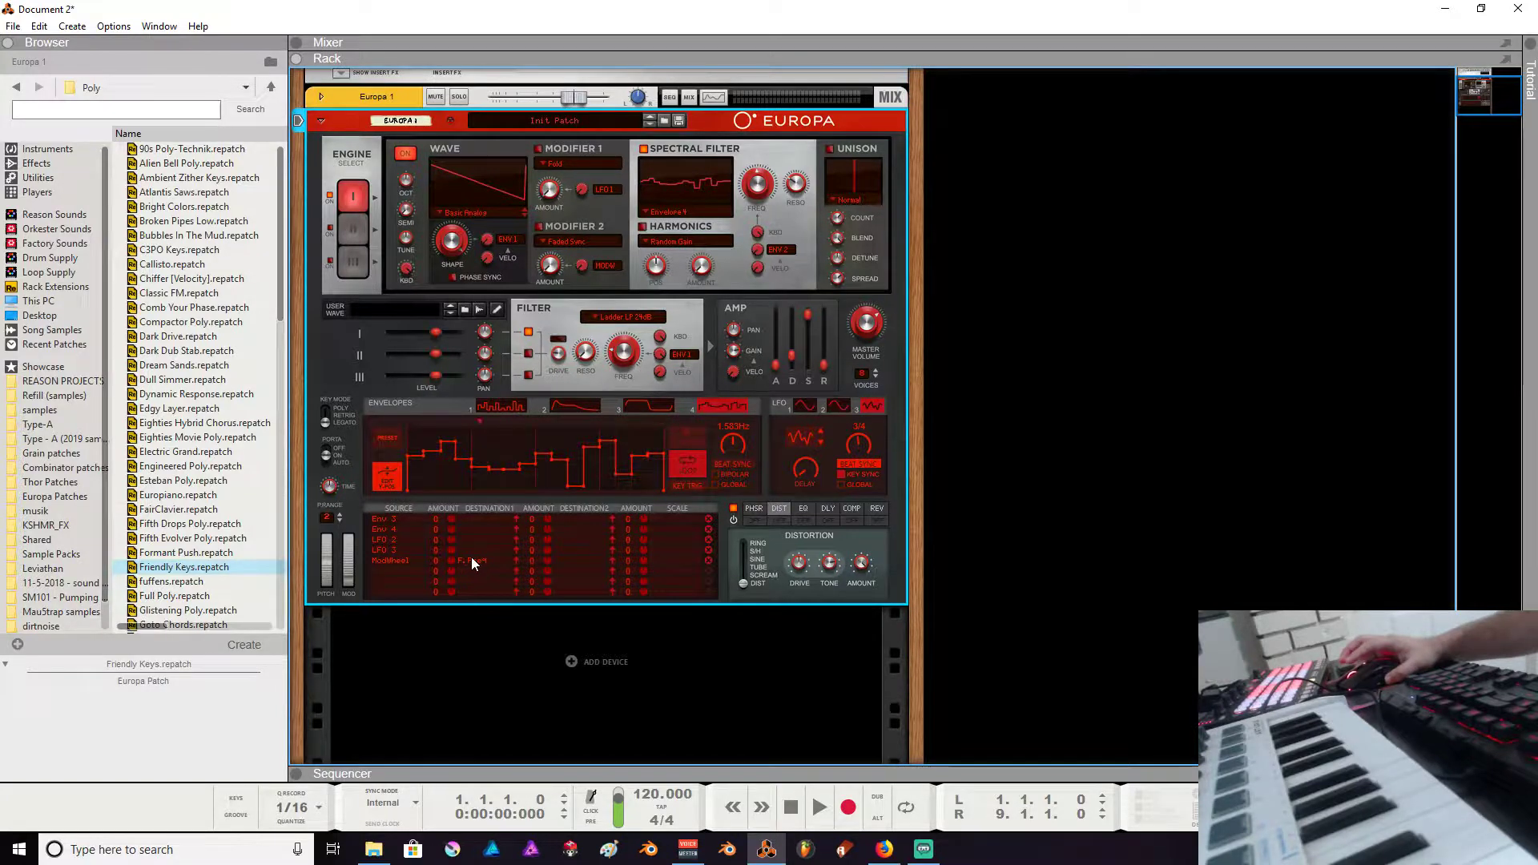
{"action": "left_click_drag", "start_coordinate": [454, 560], "coordinate": [460, 558]}
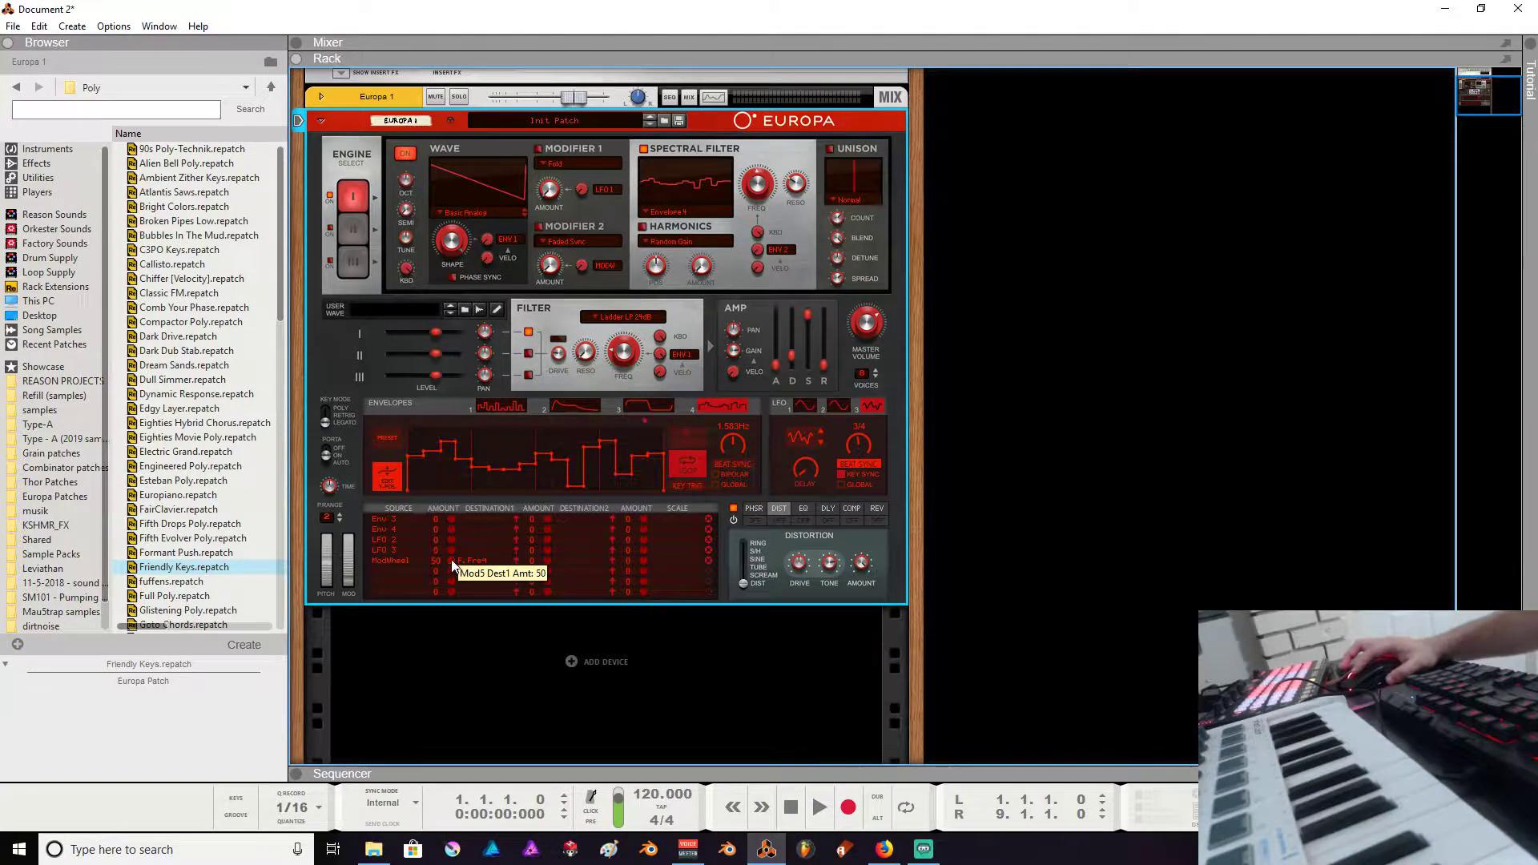
{"action": "mouse_move", "coordinate": [444, 577]}
{"action": "left_mouse_down"}
{"action": "mouse_move", "coordinate": [435, 600]}
{"action": "mouse_move", "coordinate": [473, 577]}
{"action": "left_mouse_up"}
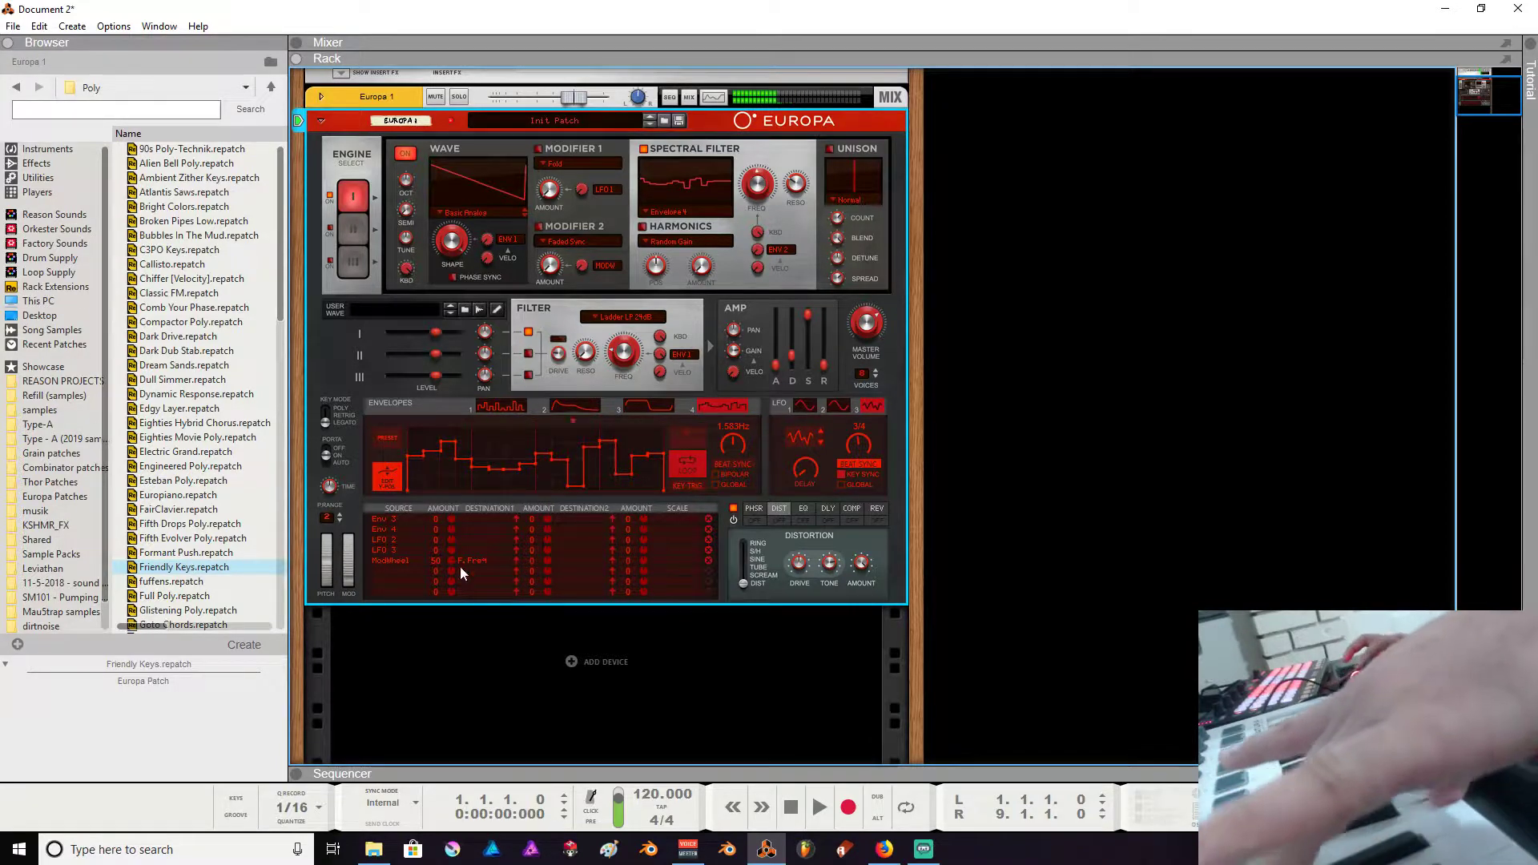
{"action": "left_click_drag", "start_coordinate": [460, 565], "coordinate": [456, 525]}
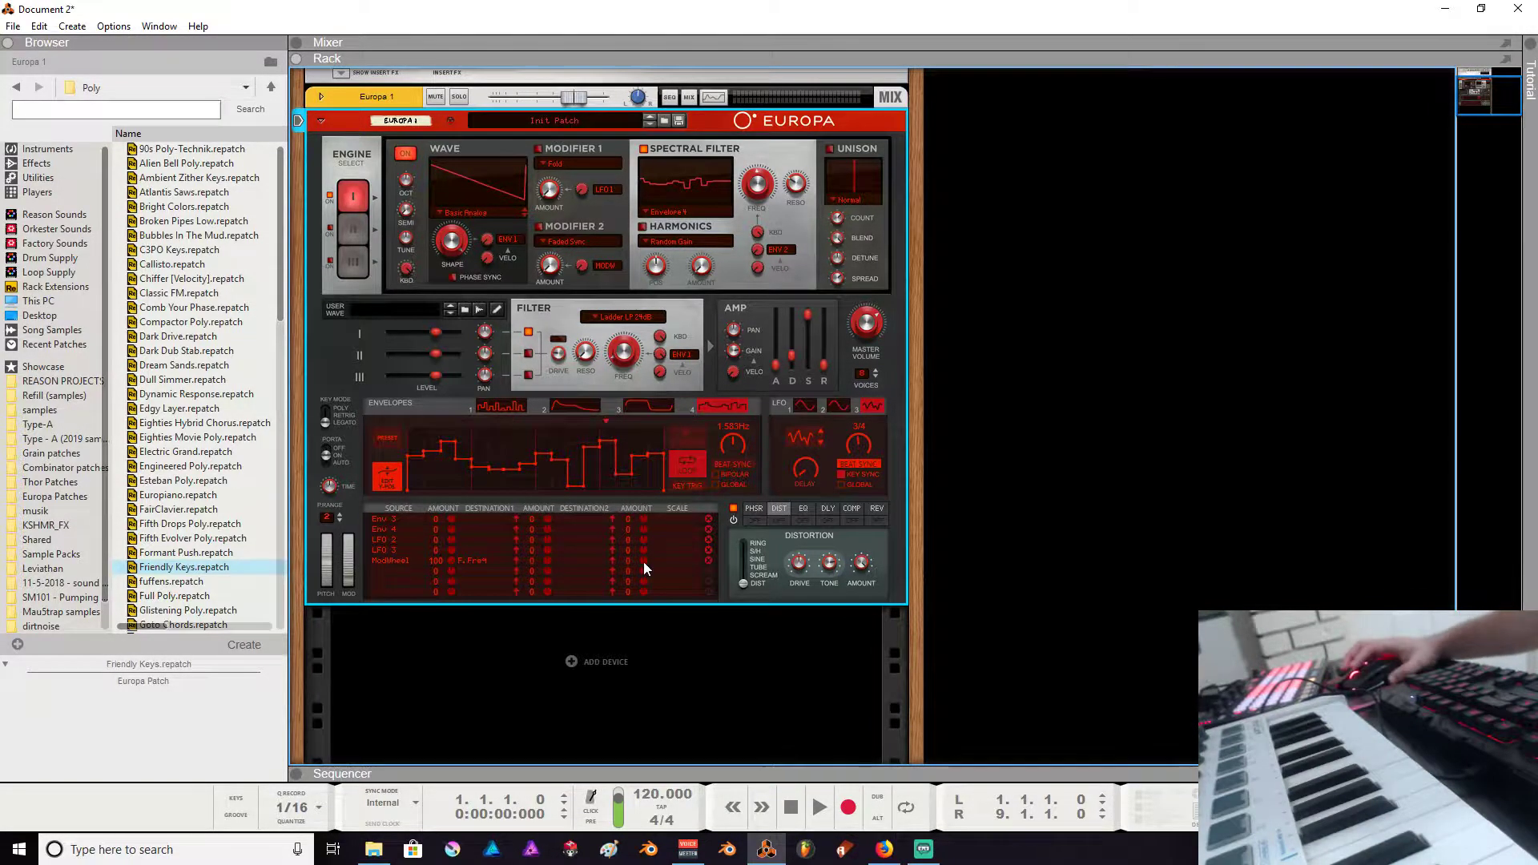
- Turn the delay on and route a second ModWheel row to Delay Amount at 56
{"action": "left_click", "coordinate": [825, 509]}
{"action": "left_click", "coordinate": [822, 521]}
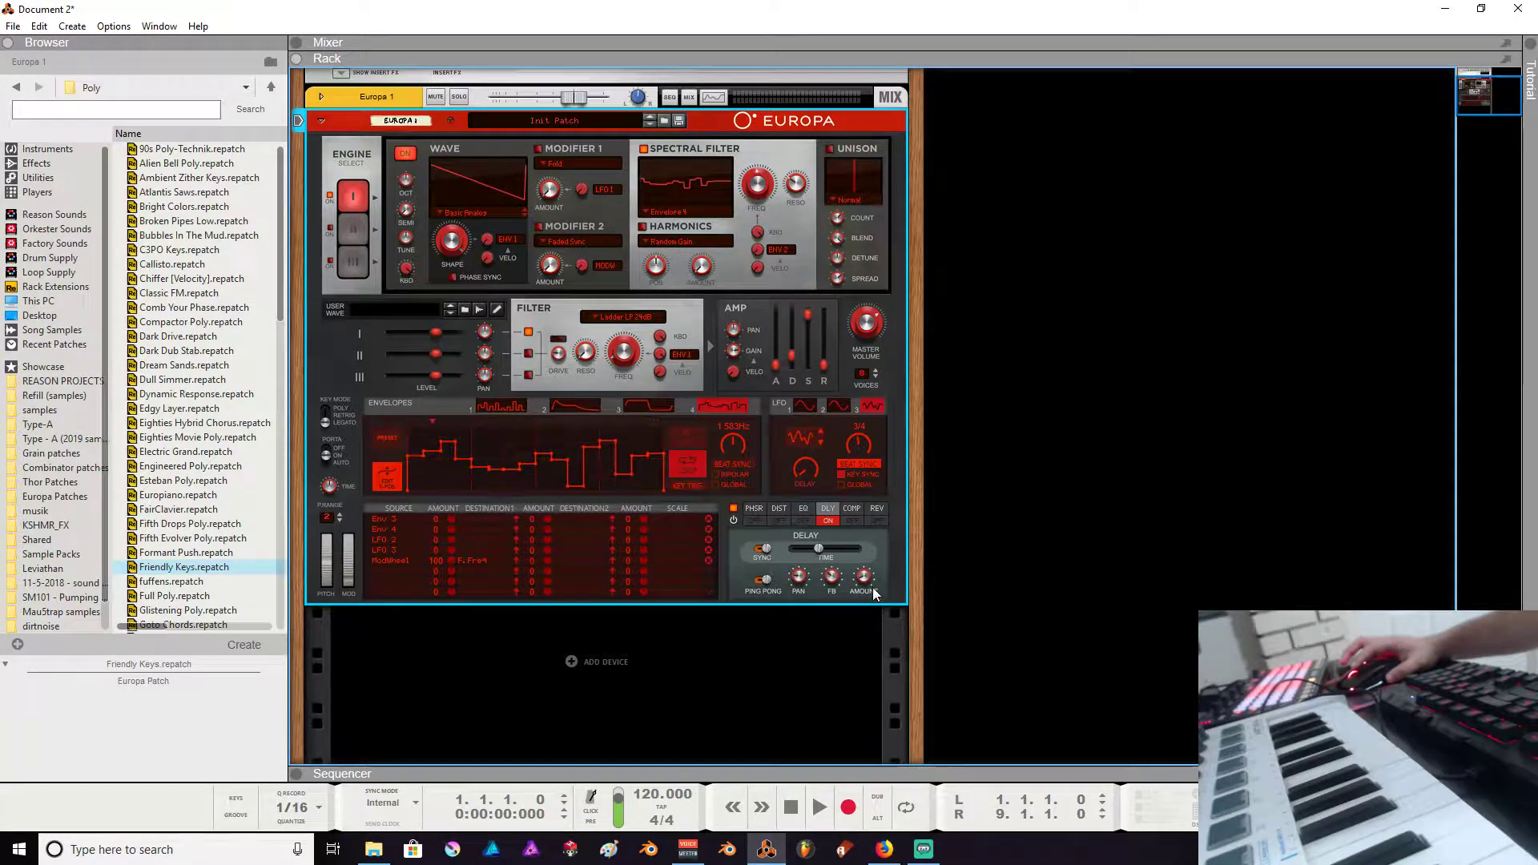
{"action": "left_click", "coordinate": [405, 581]}
{"action": "mouse_move", "coordinate": [481, 653]}
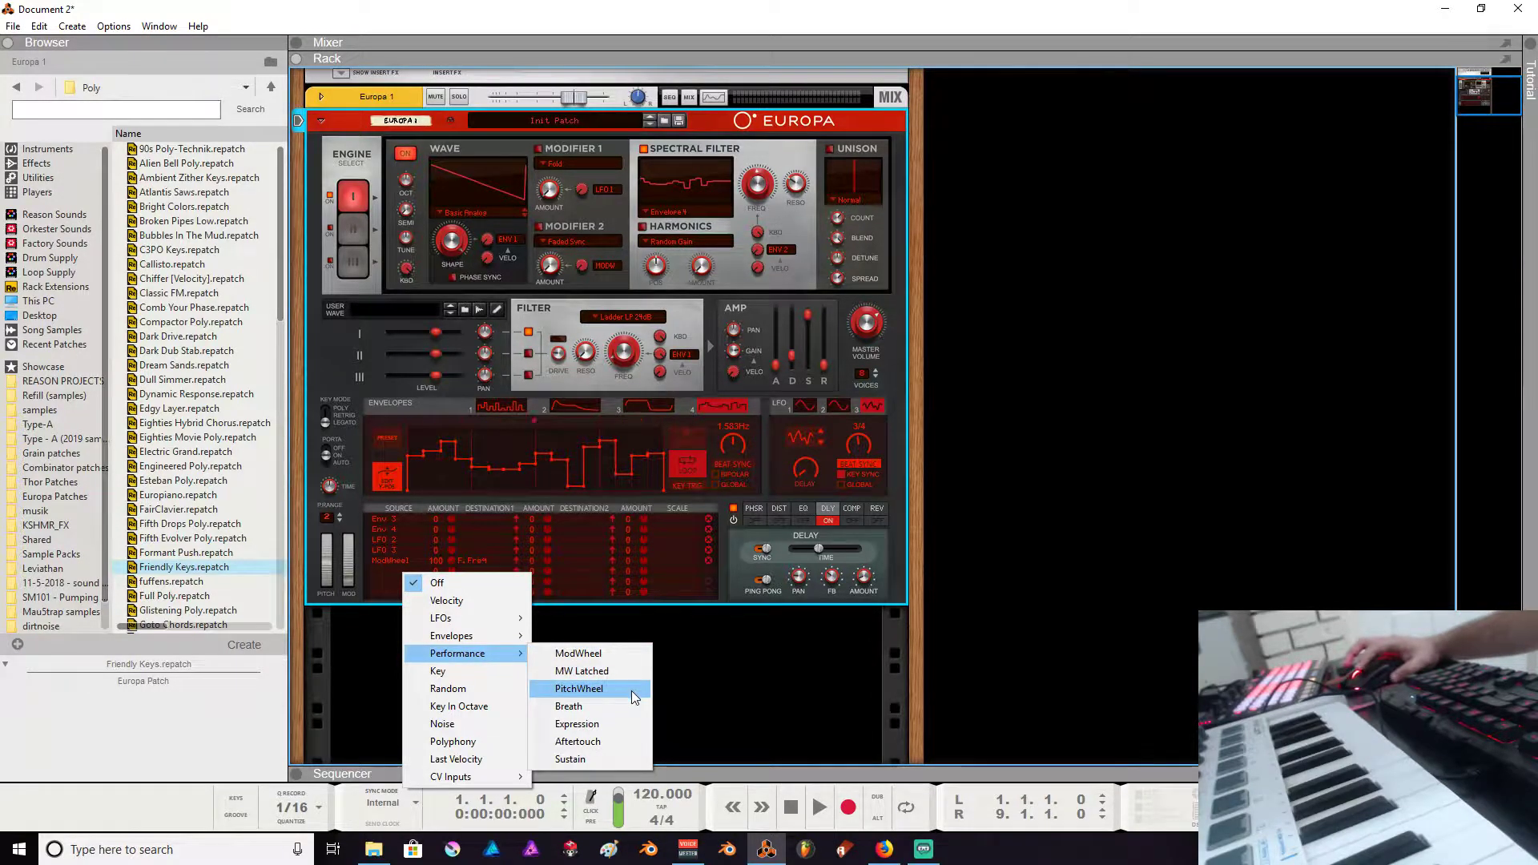
{"action": "left_click", "coordinate": [581, 653]}
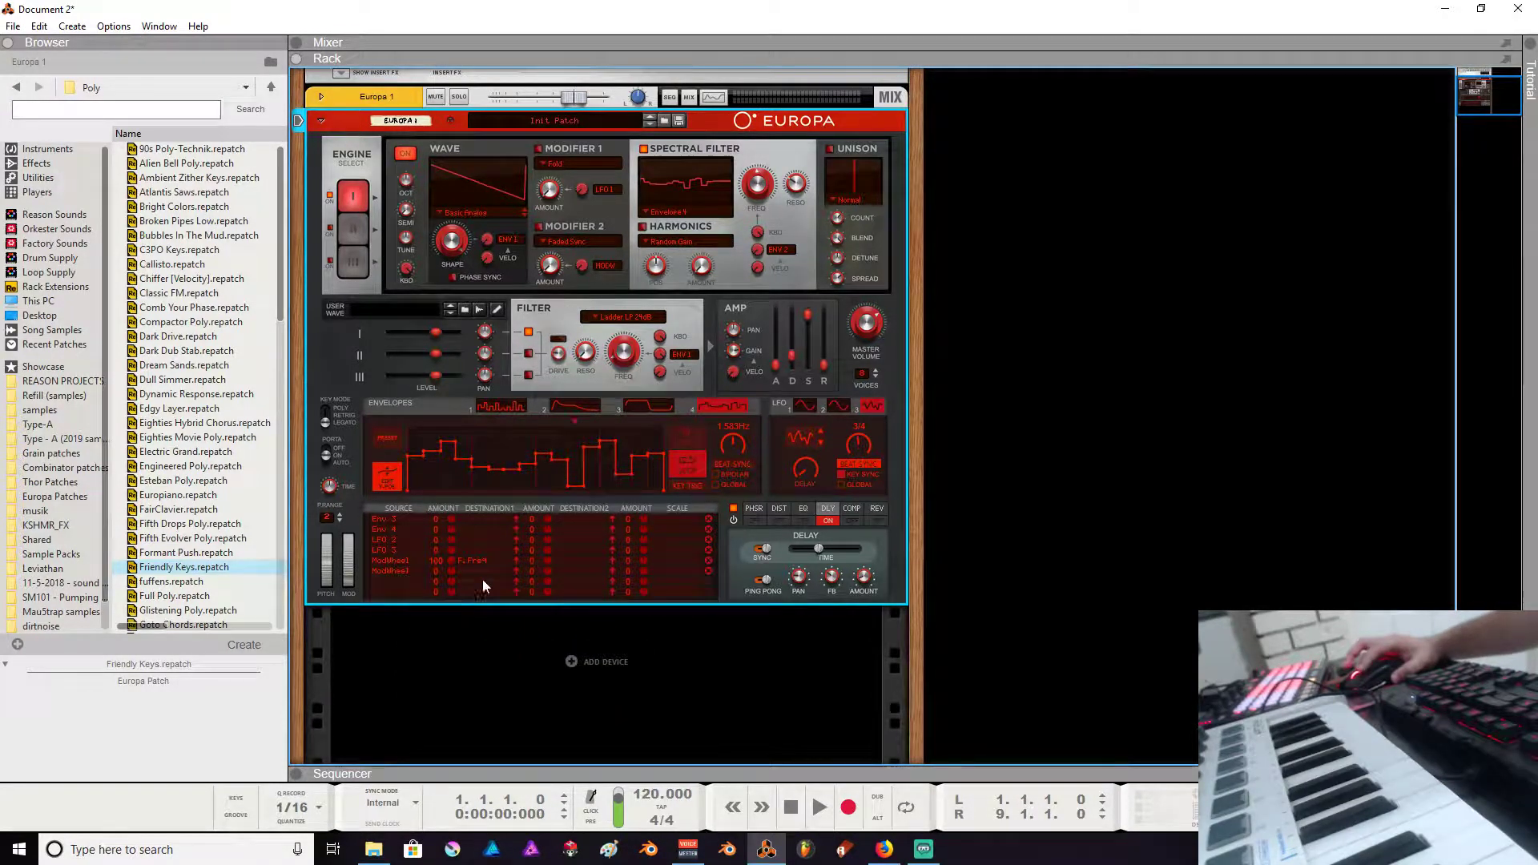
{"action": "left_click_drag", "start_coordinate": [451, 579], "coordinate": [769, 593]}
{"action": "left_click_drag", "start_coordinate": [865, 582], "coordinate": [865, 583]}
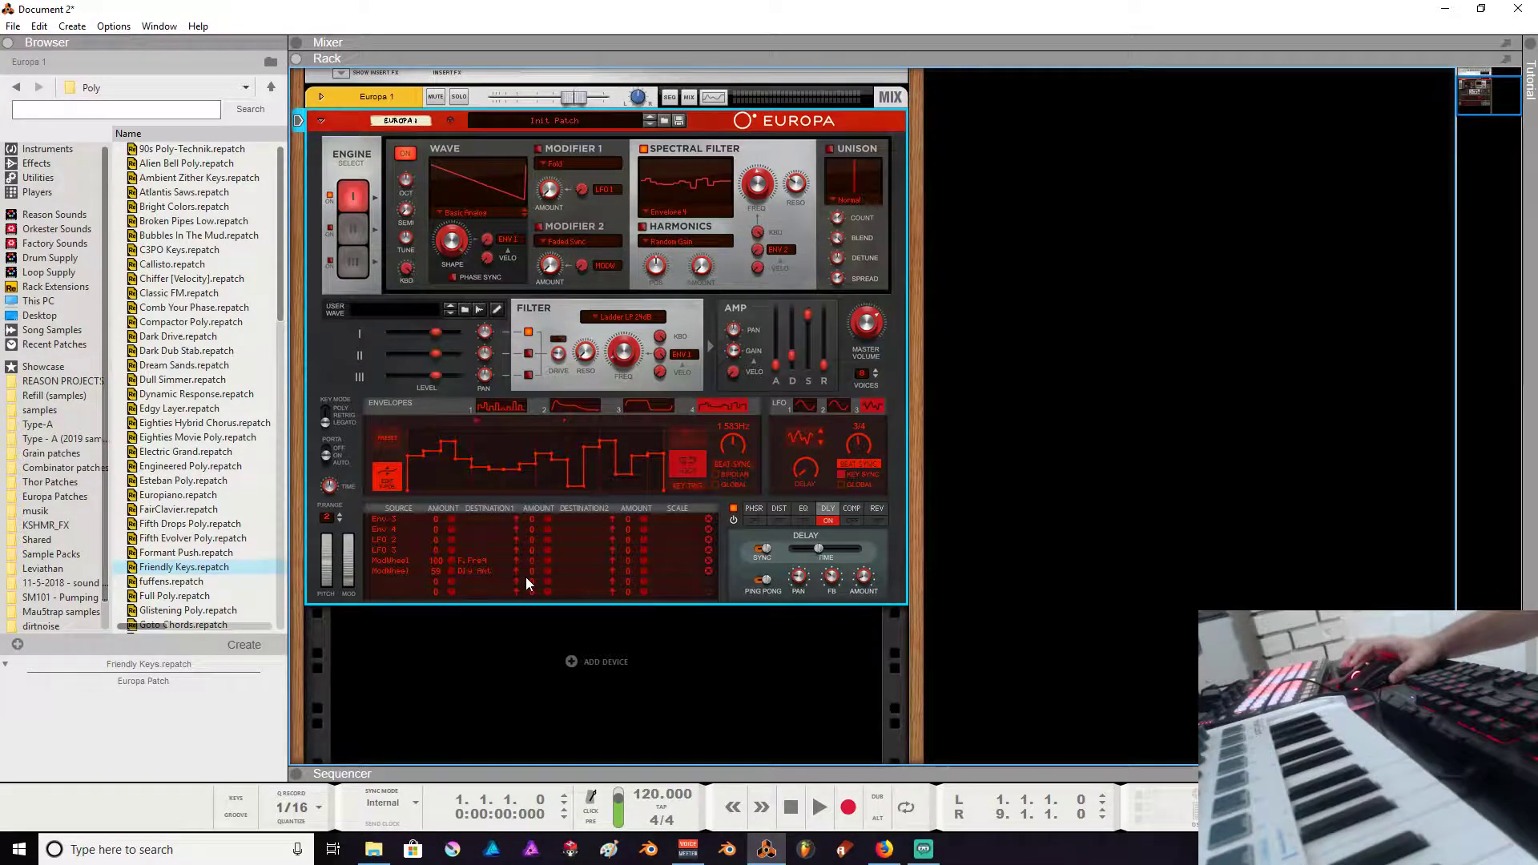
{"action": "left_click", "coordinate": [426, 580]}
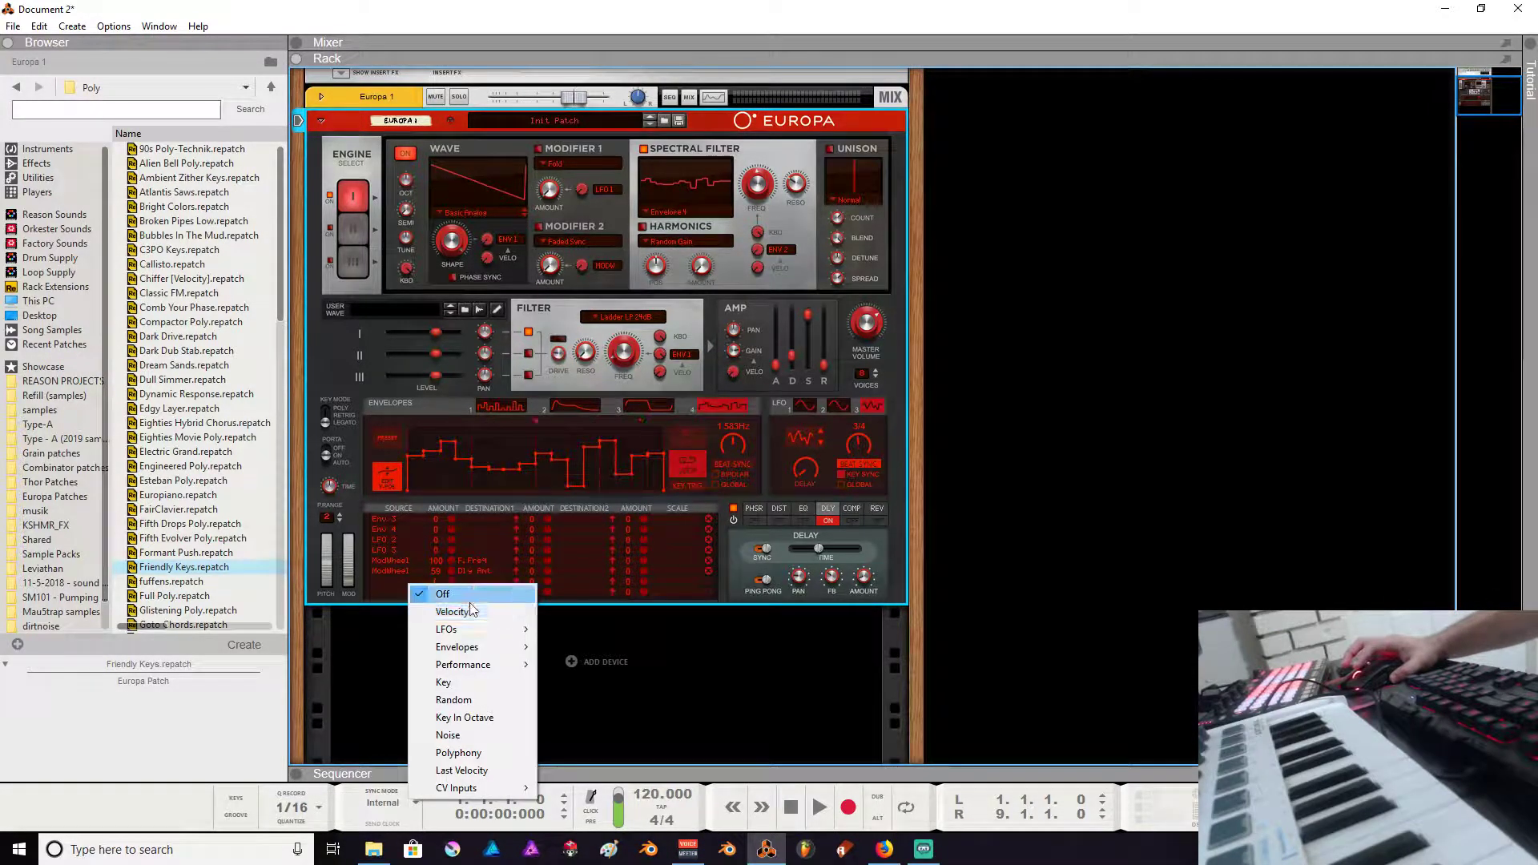
{"action": "mouse_move", "coordinate": [503, 653]}
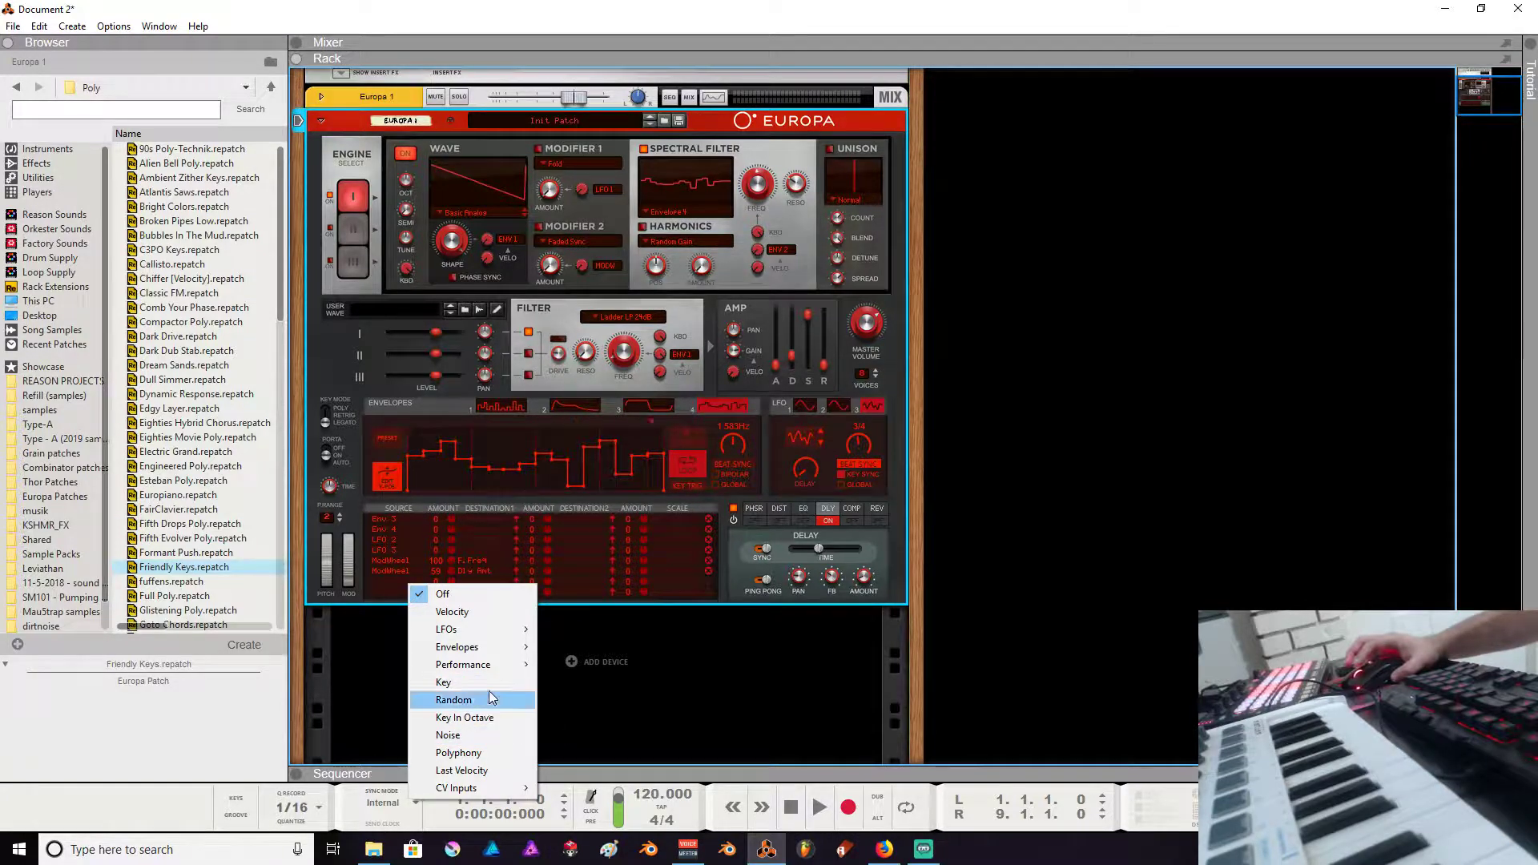
{"action": "mouse_move", "coordinate": [494, 792]}
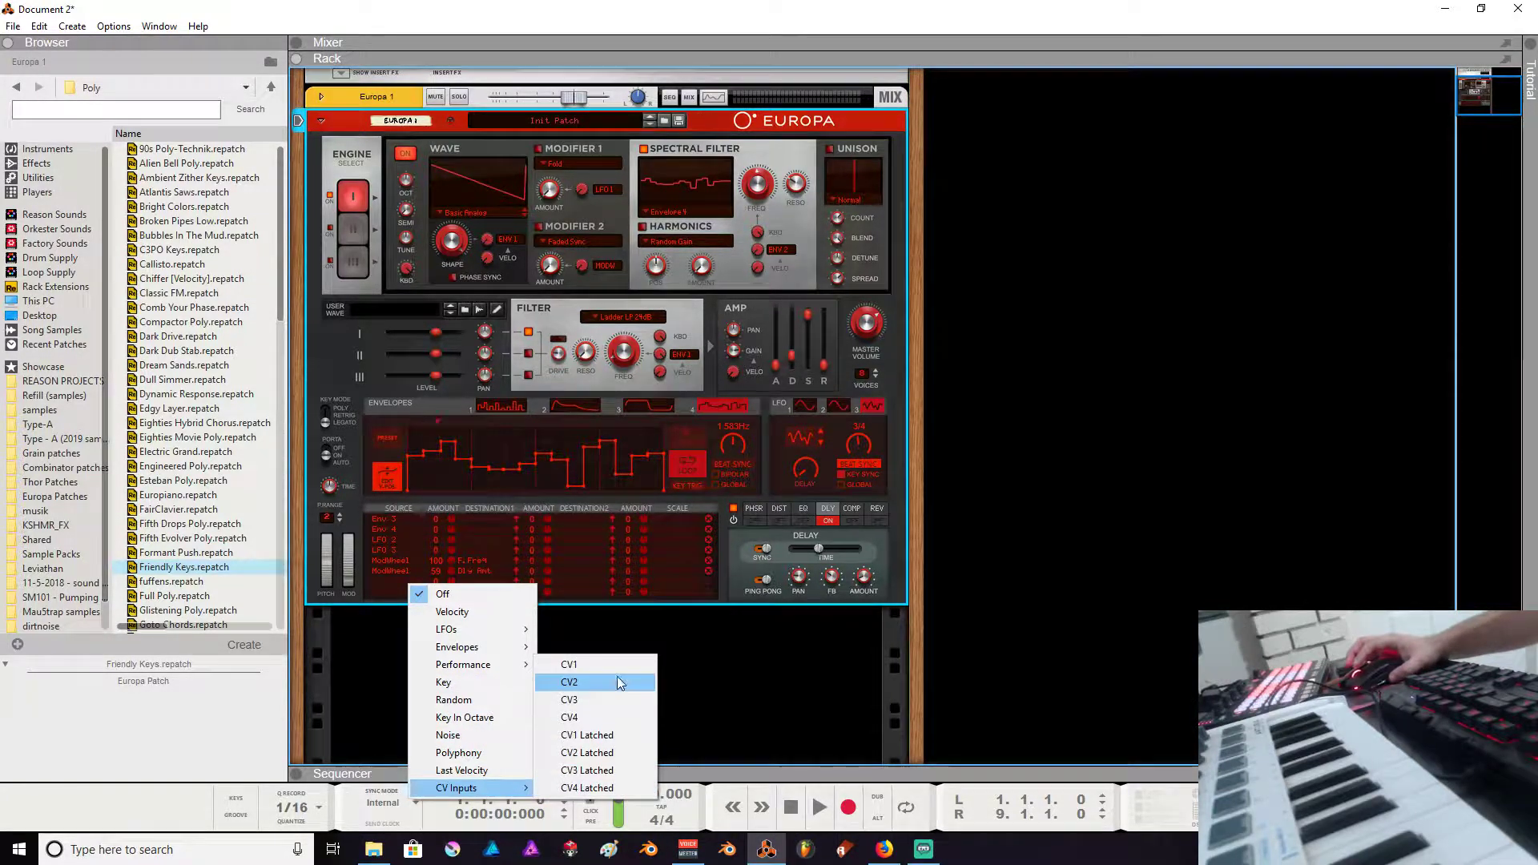
{"action": "left_click", "coordinate": [380, 377]}
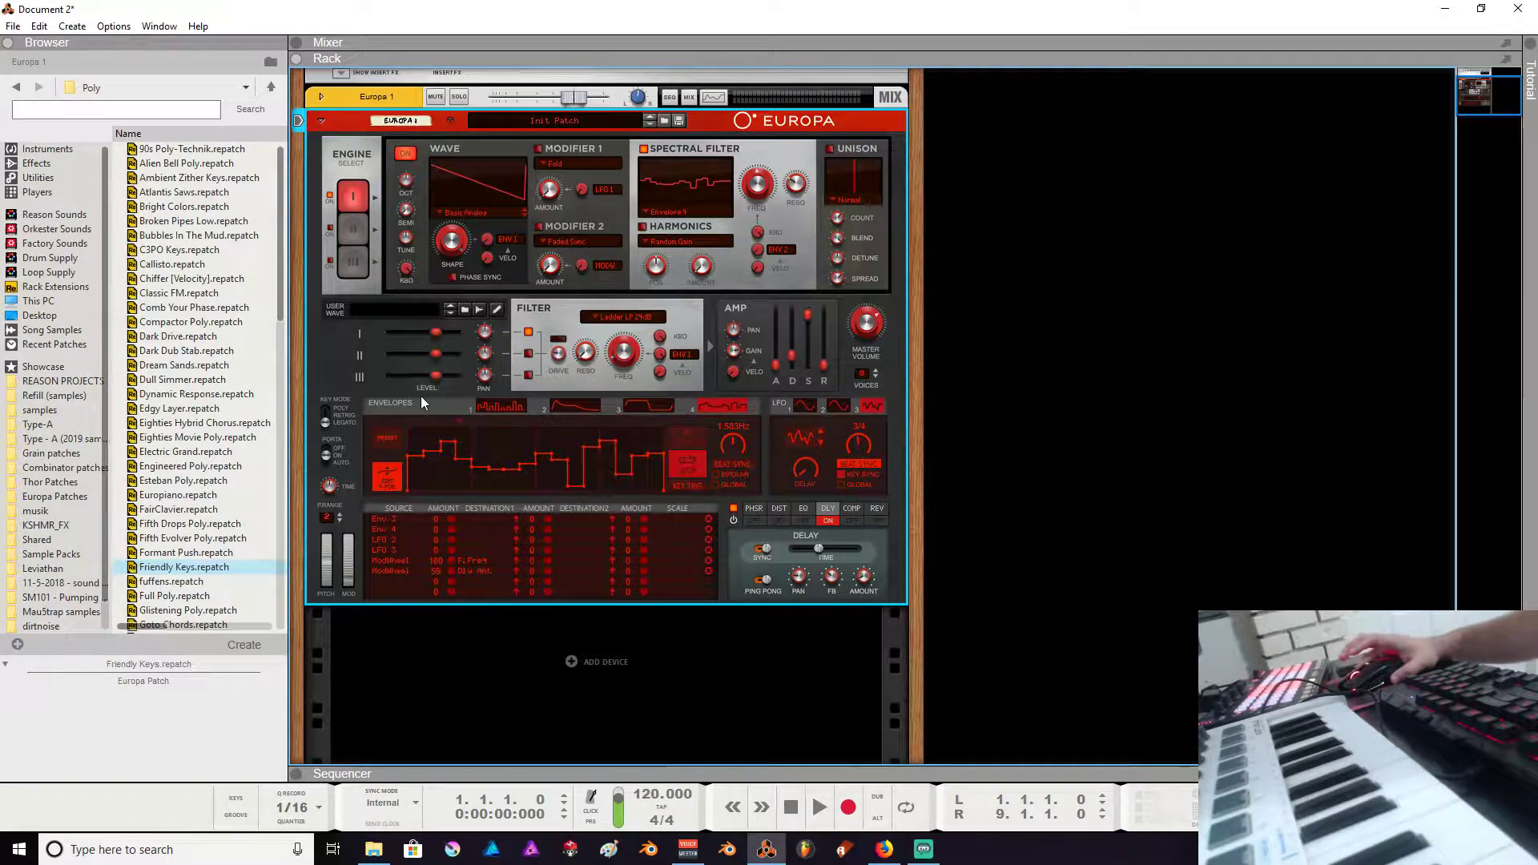
{"action": "key", "text": "Tab"}
{"action": "key", "text": "Tab"}
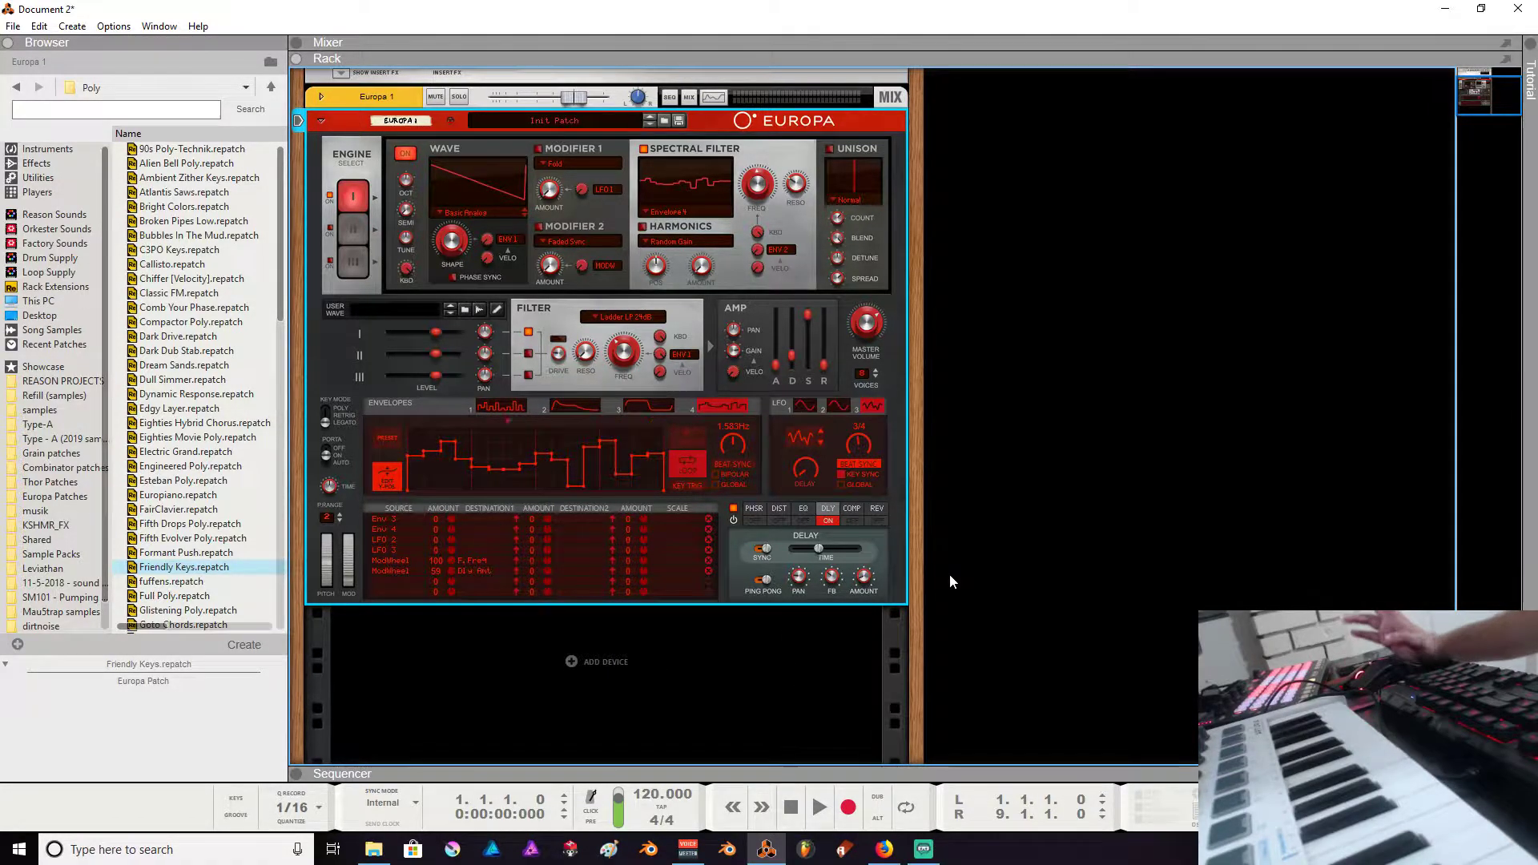
- Switch Europa's effects section from the delay to the EQ settings
{"action": "left_click", "coordinate": [757, 513]}
- After a glance at the EQ and reverb tabs, turn the modulation effect on and switch it from phaser to flanger
{"action": "left_click", "coordinate": [807, 508]}
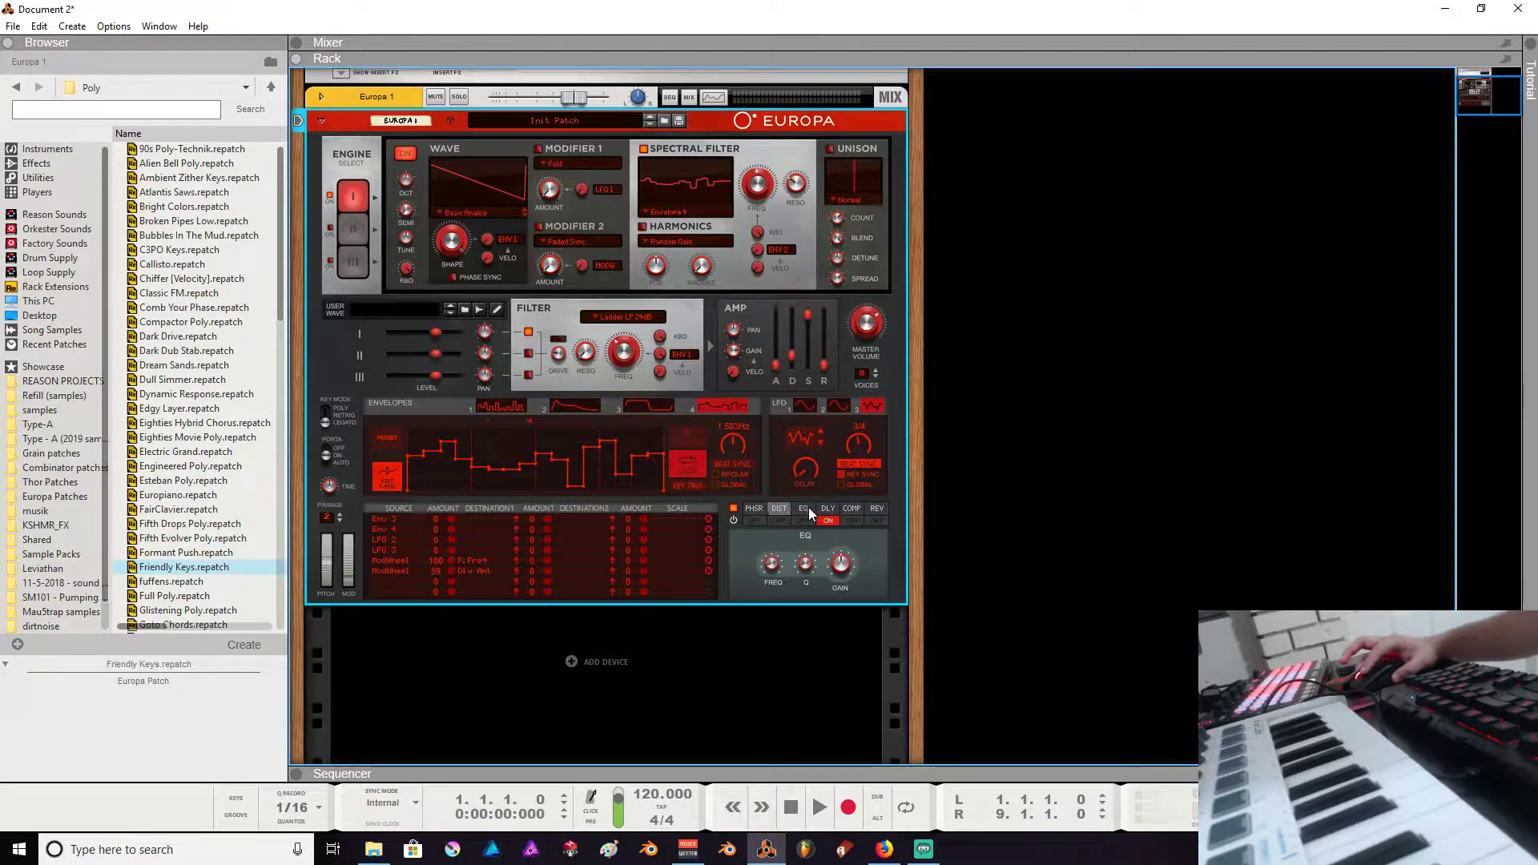
{"action": "left_click", "coordinate": [851, 508]}
{"action": "left_click", "coordinate": [877, 508]}
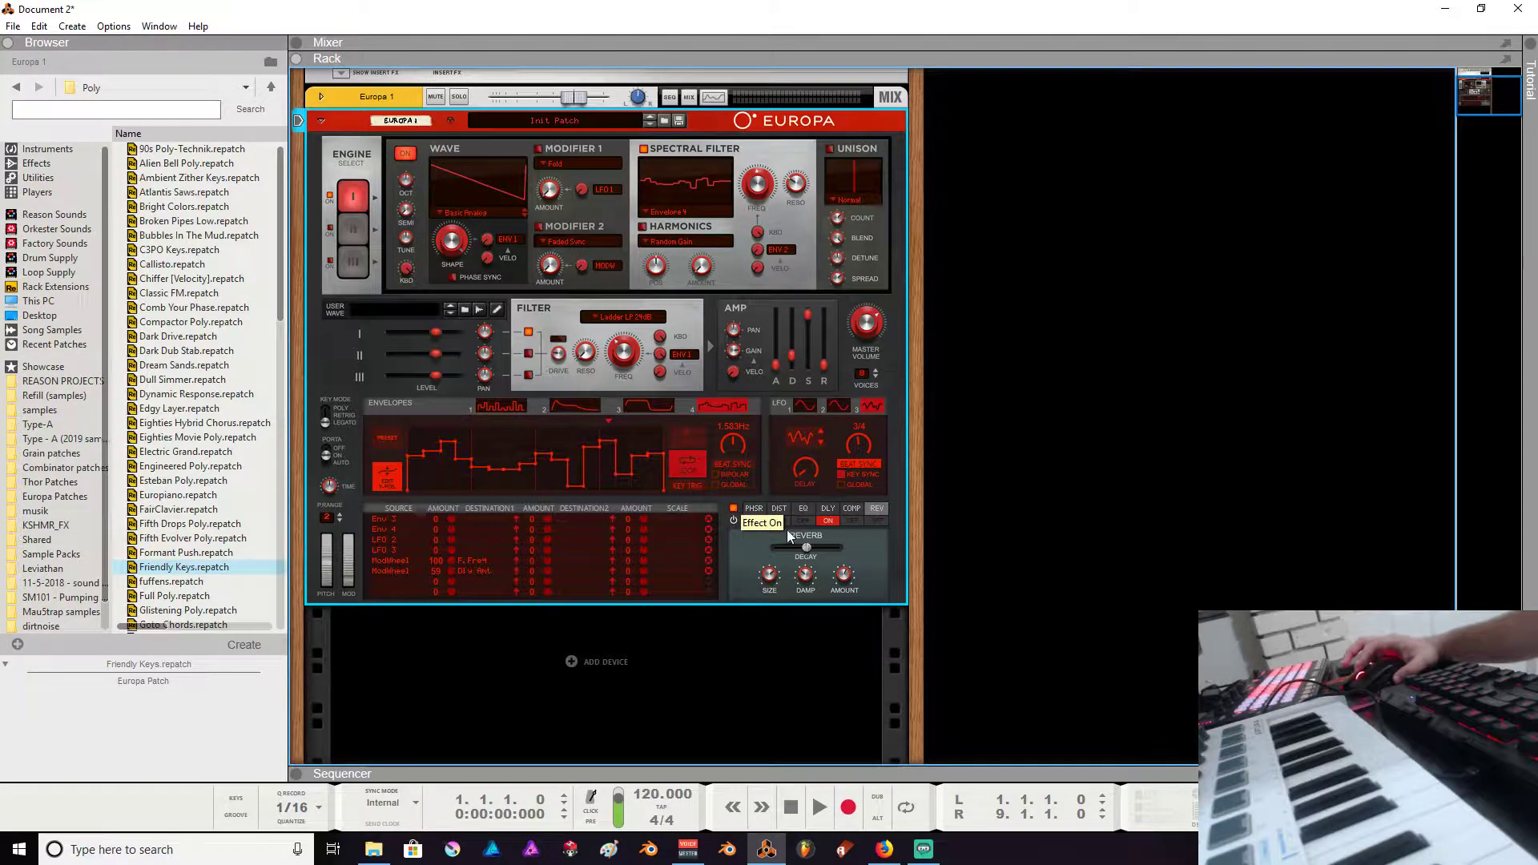
{"action": "left_click", "coordinate": [754, 511]}
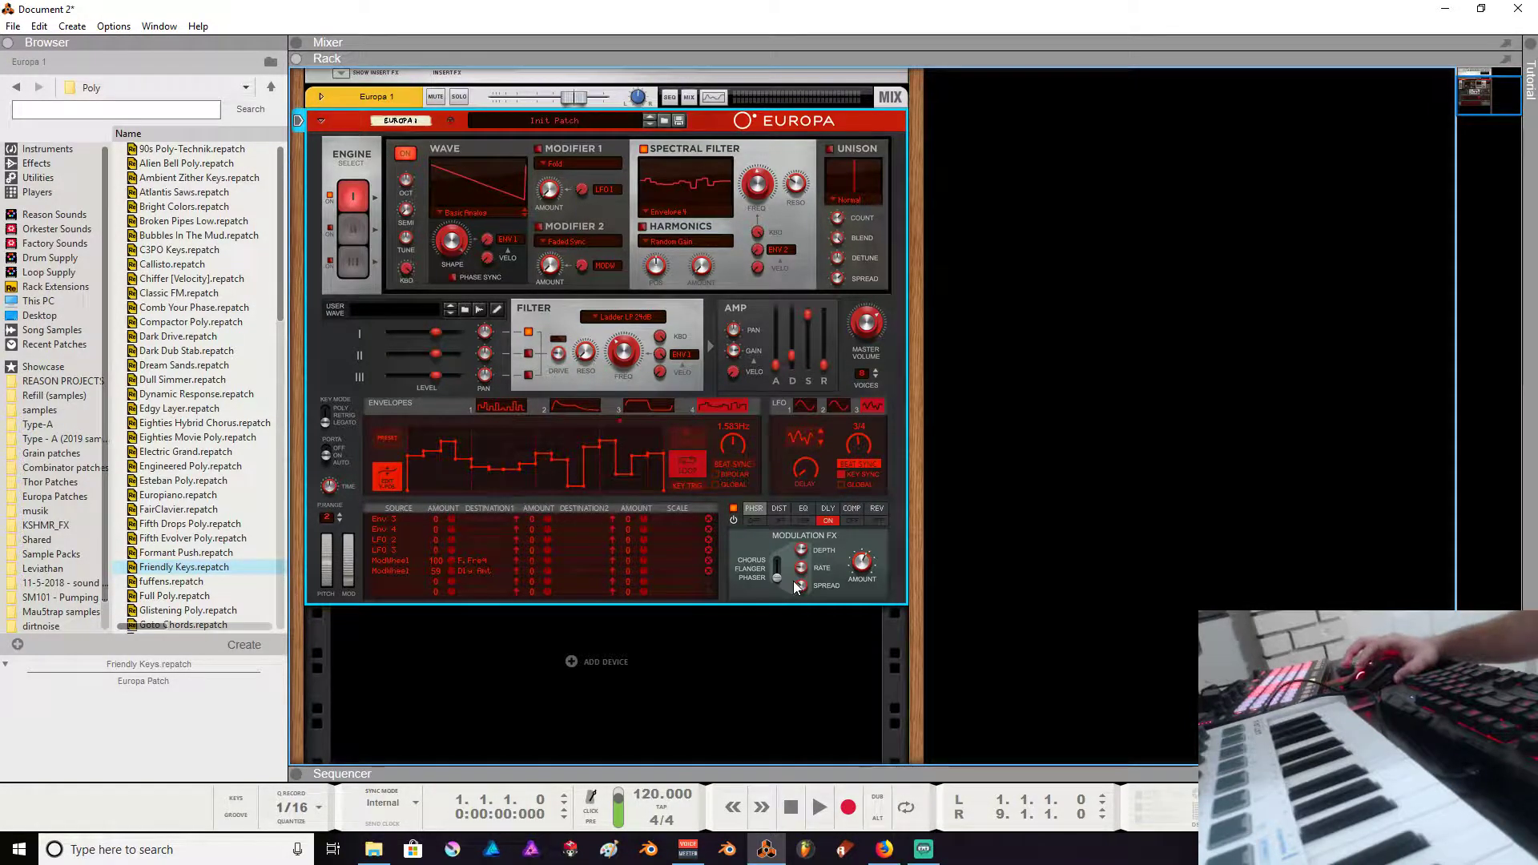
{"action": "left_click", "coordinate": [744, 523]}
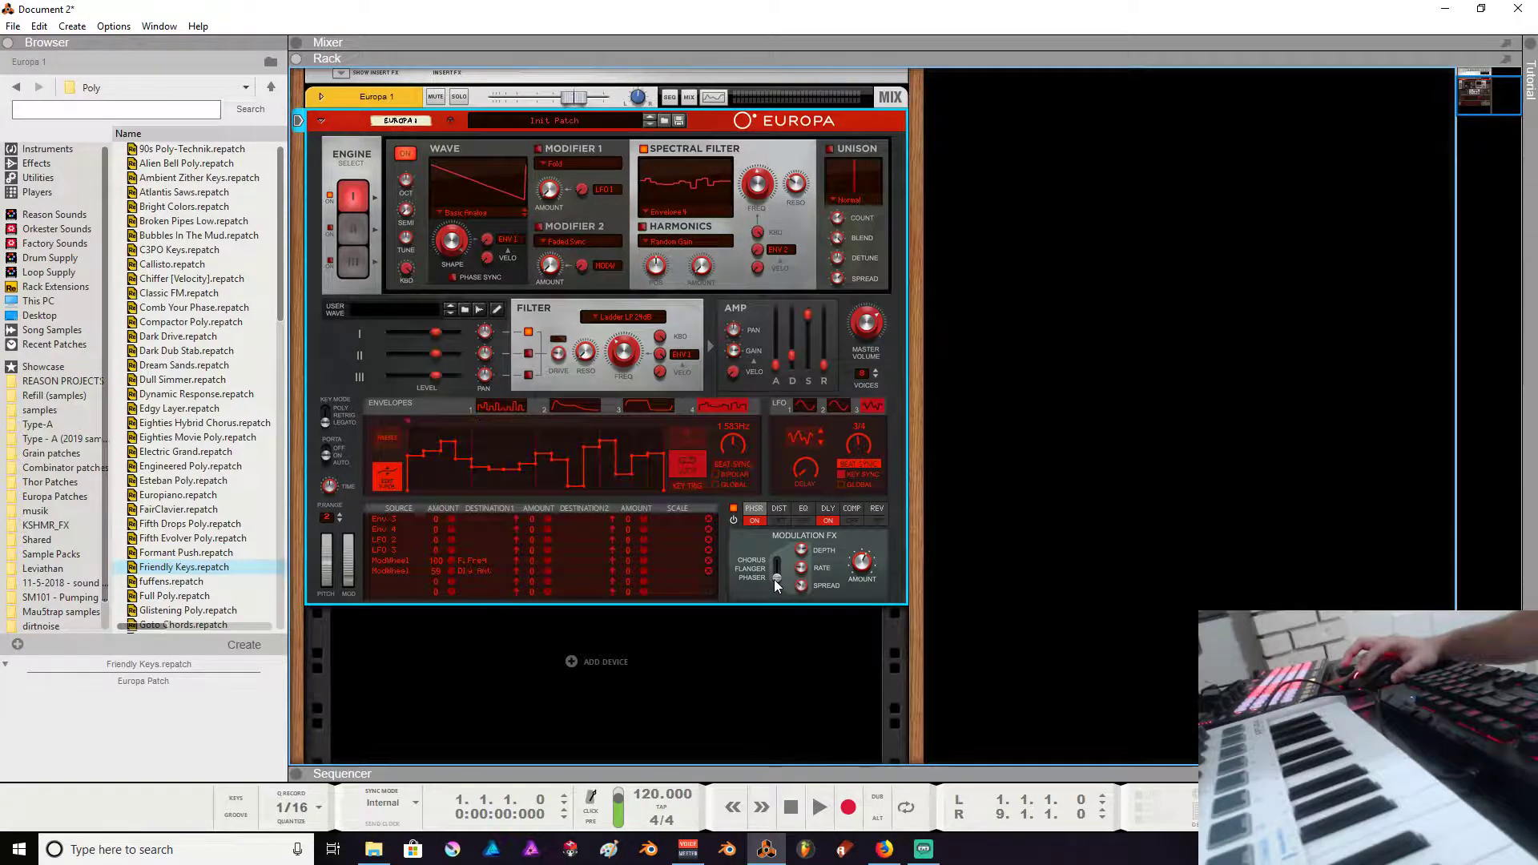
{"action": "left_click_drag", "start_coordinate": [774, 579], "coordinate": [775, 569]}
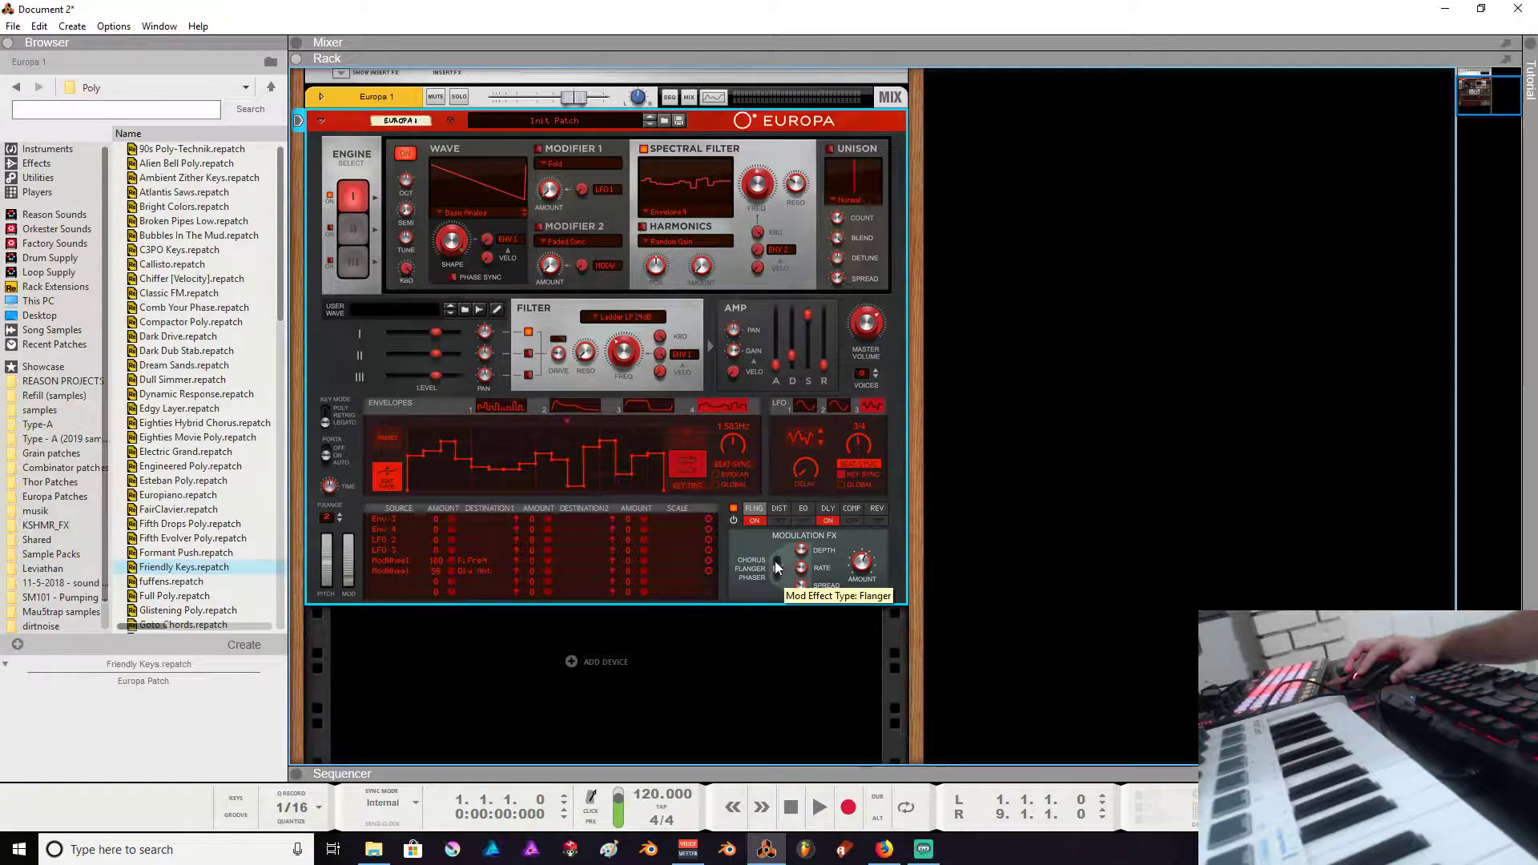
- Step through the distortion, EQ, delay and compressor tabs, ending on the reverb's decay, size, damp and amount
{"action": "left_click", "coordinate": [777, 510]}
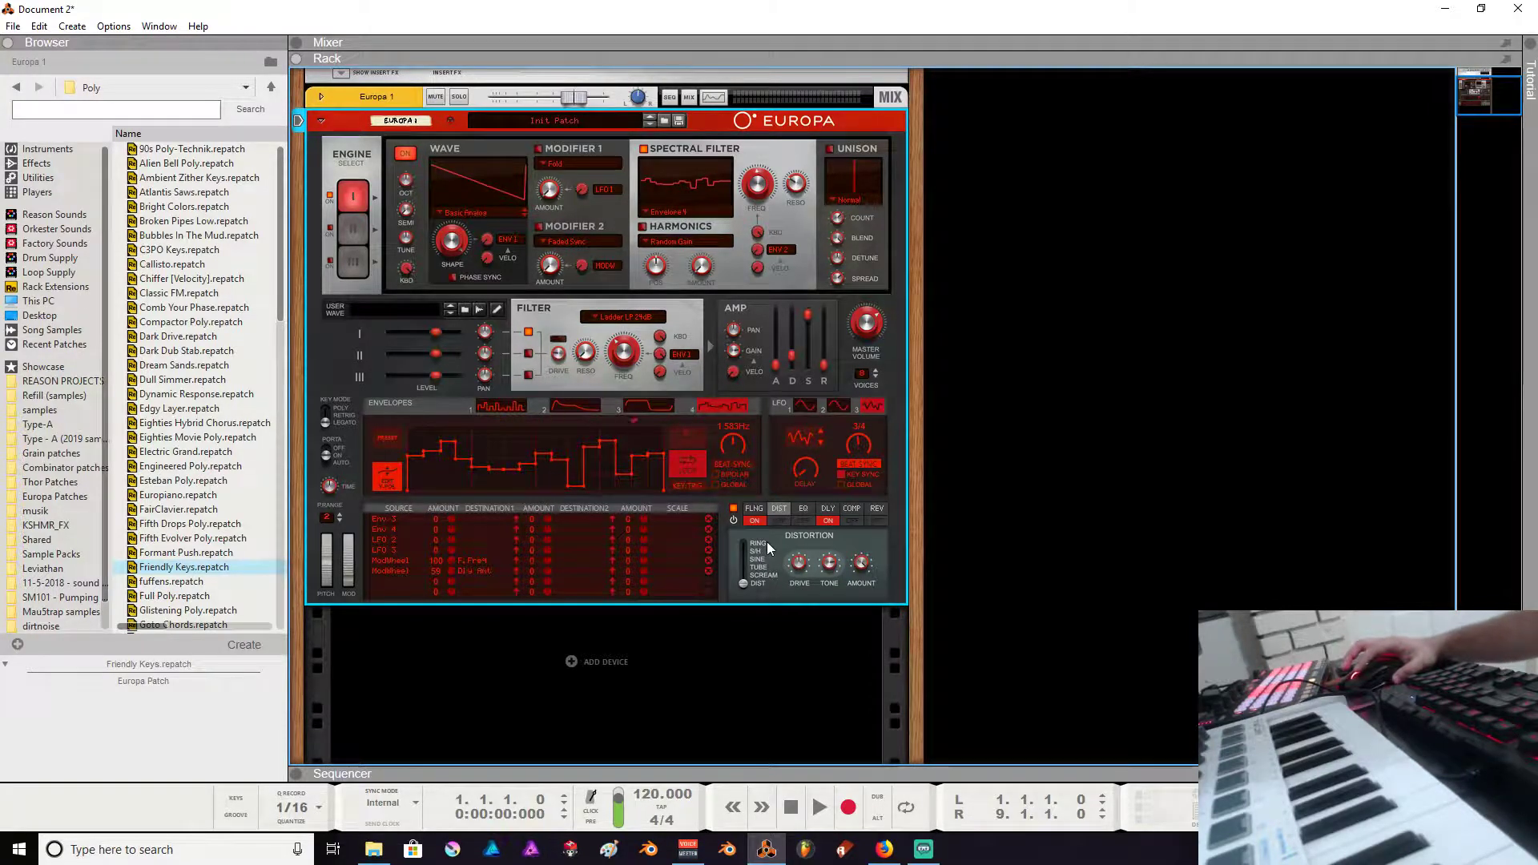
{"action": "left_click", "coordinate": [804, 509]}
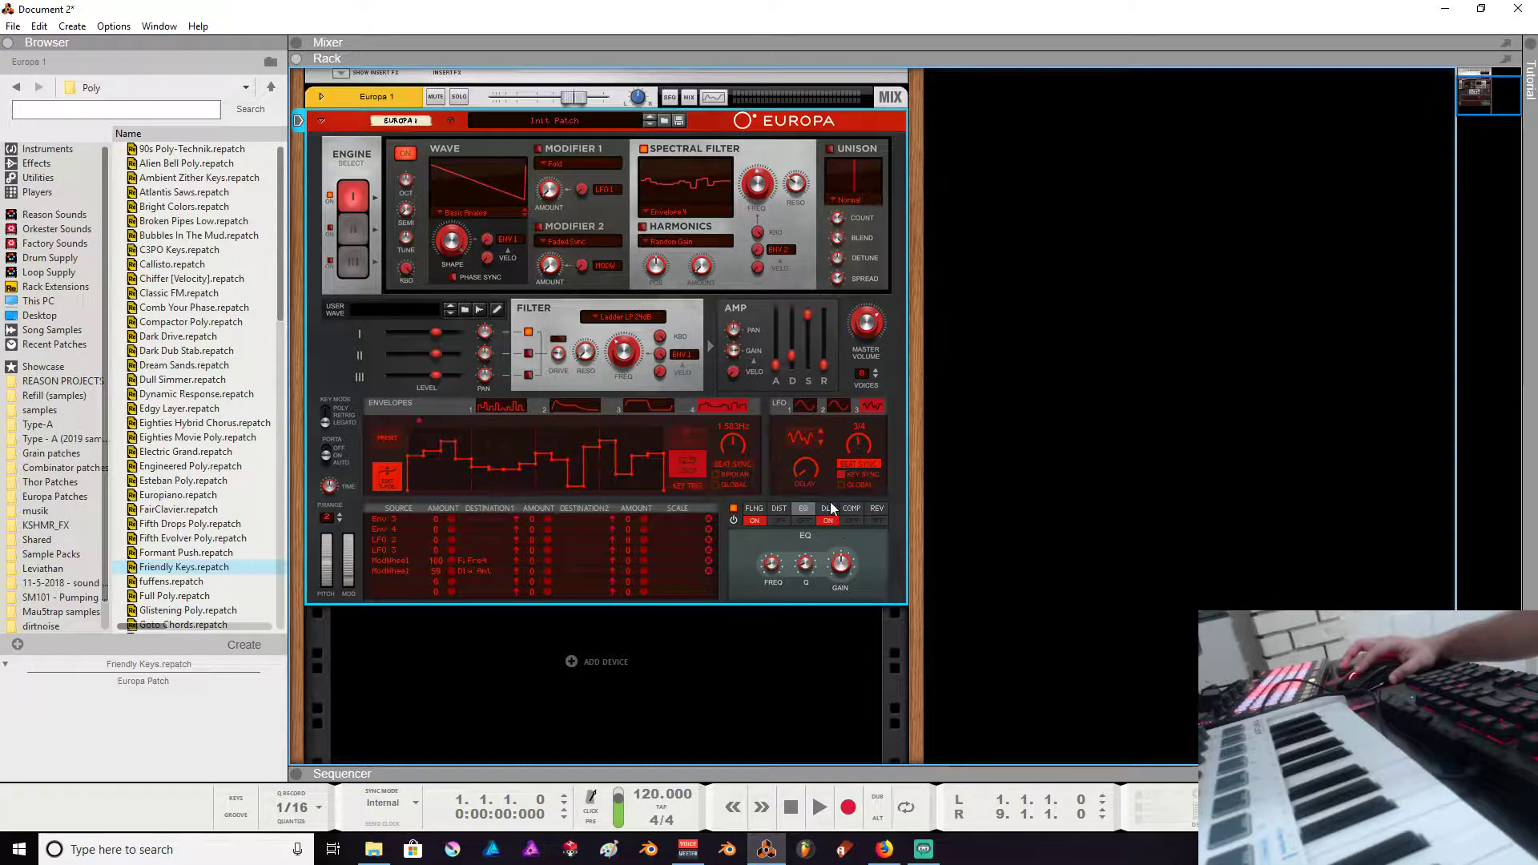
{"action": "left_click", "coordinate": [829, 510]}
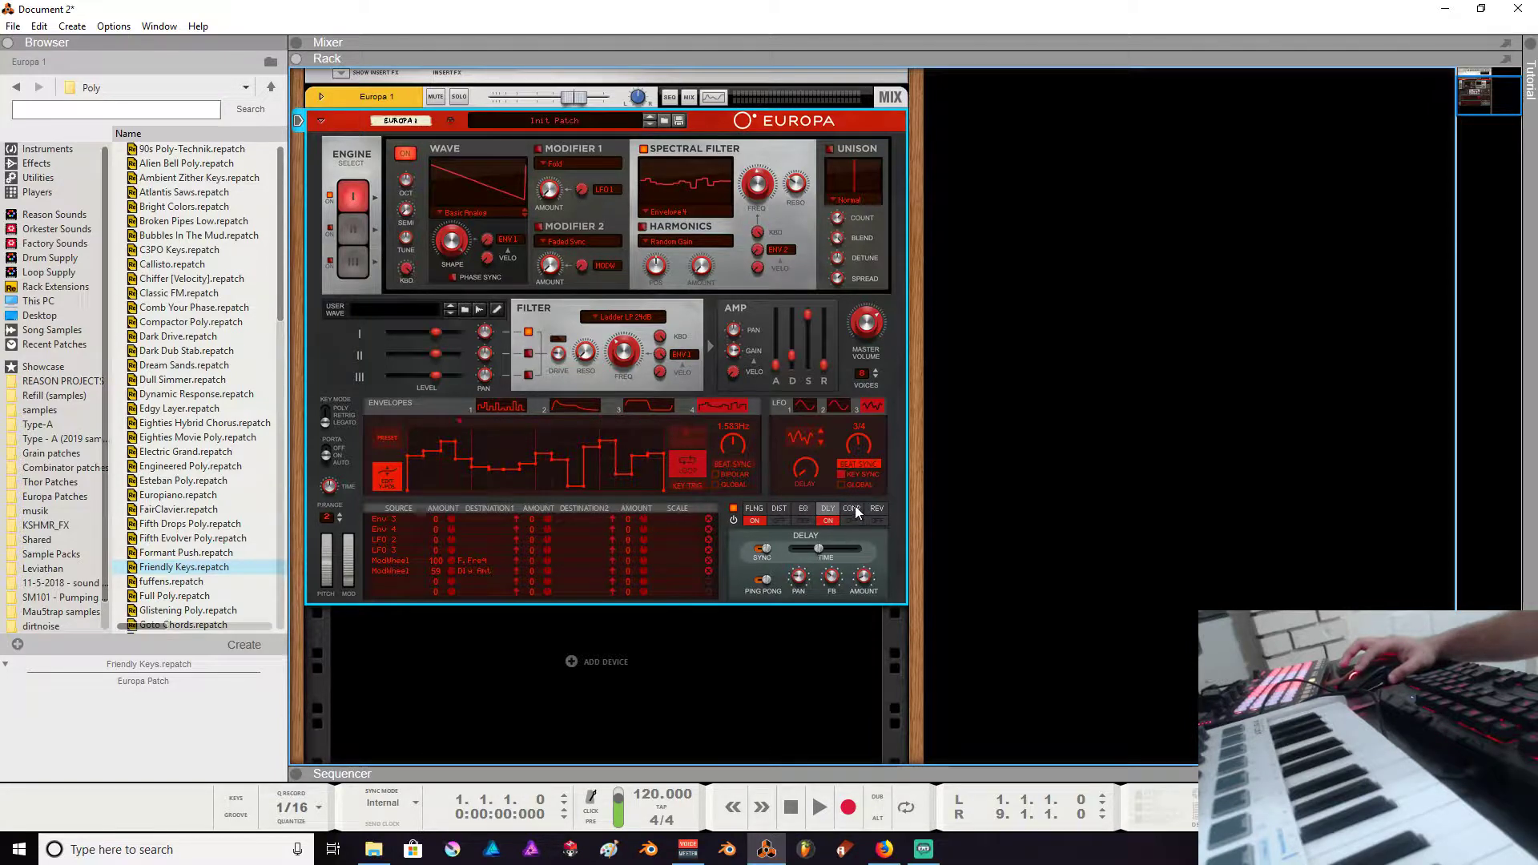
{"action": "left_click", "coordinate": [853, 510]}
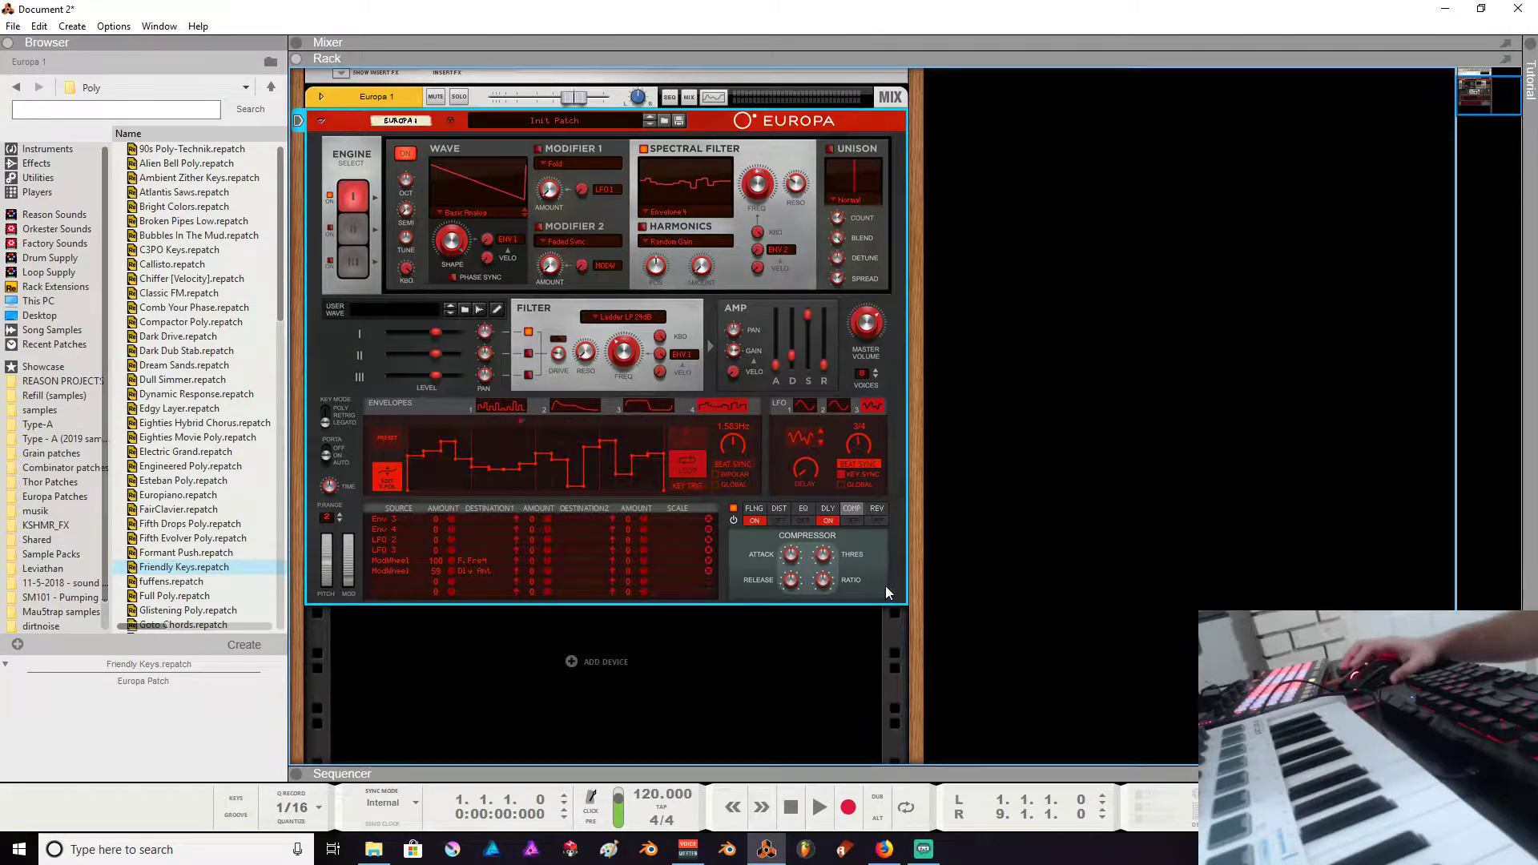
{"action": "left_click", "coordinate": [881, 510]}
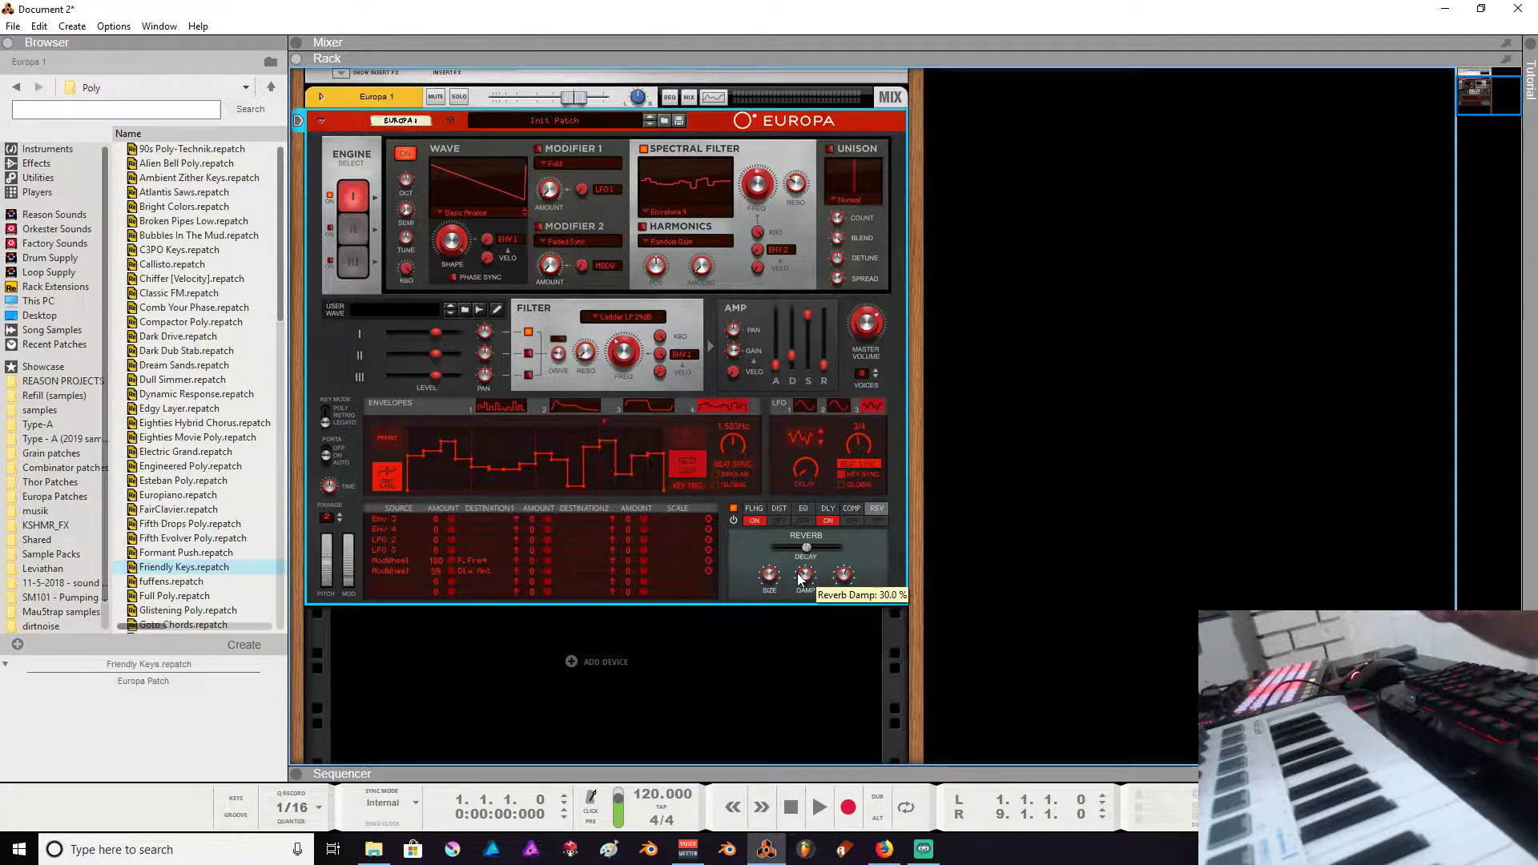
{"action": "scroll", "coordinate": [561, 476], "scroll_direction": "up", "scroll_amount": 1}
{"action": "scroll", "coordinate": [580, 486], "scroll_direction": "down", "scroll_amount": 1}
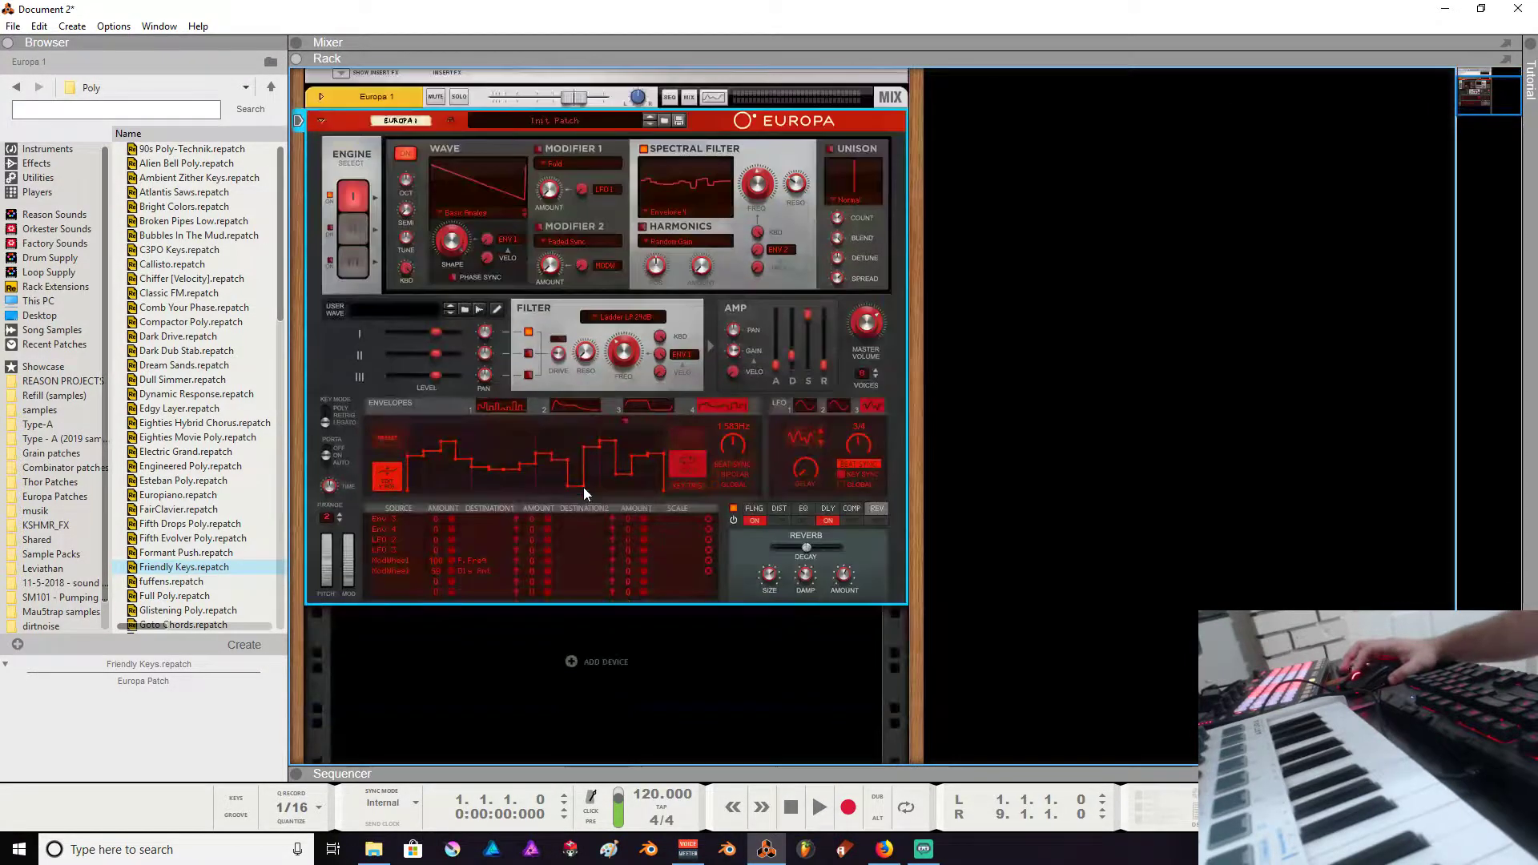